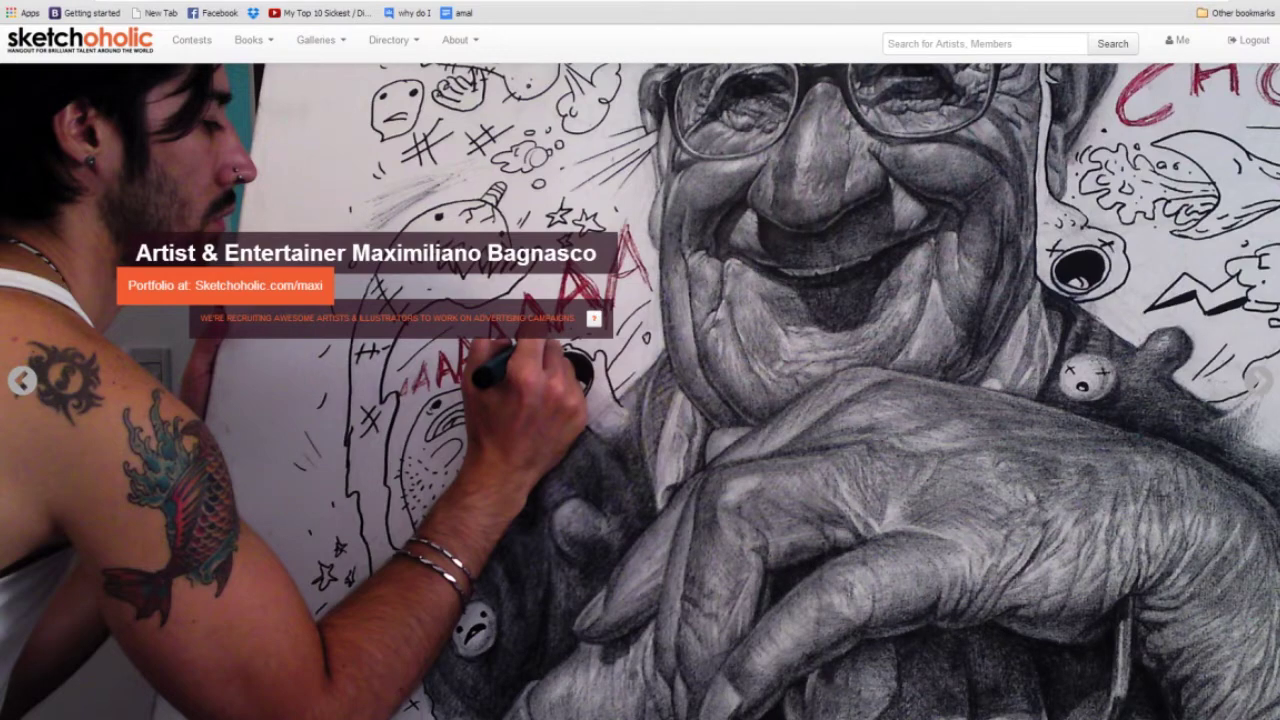
Step the homepage slideshow forward once, then back six slides to the caricature illustrator's banner.
click(1260, 382)
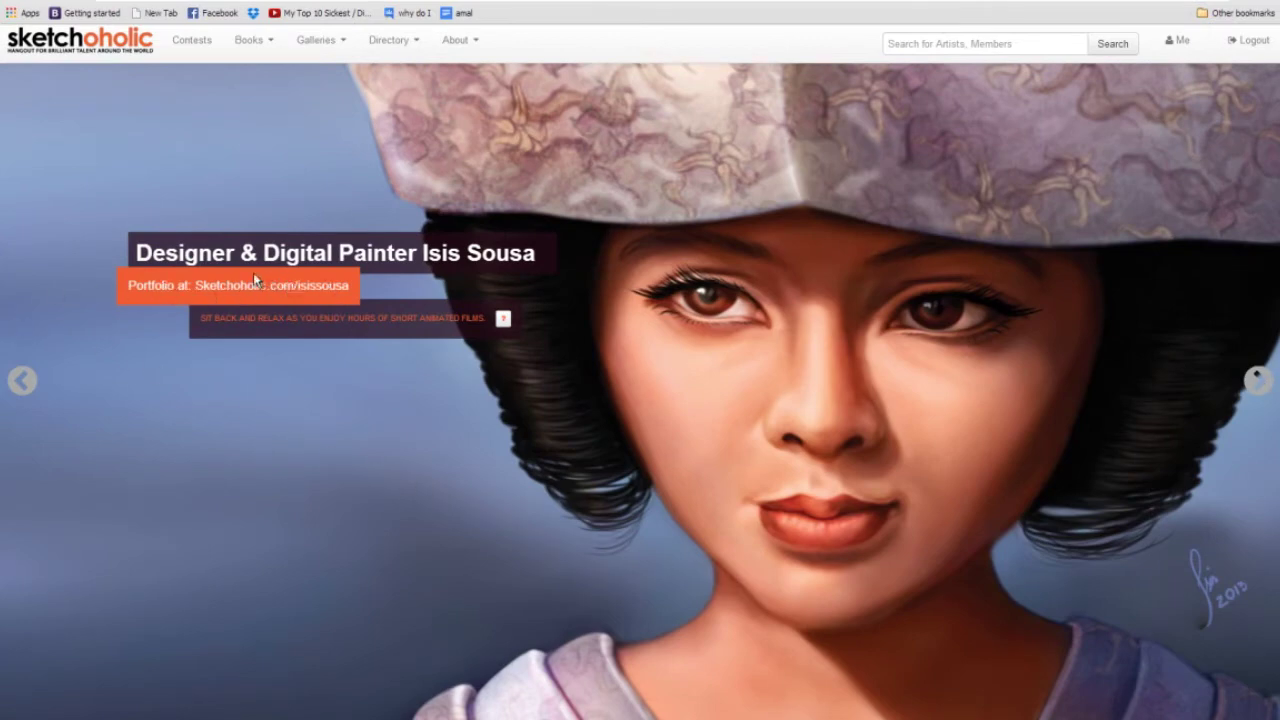
click(19, 383)
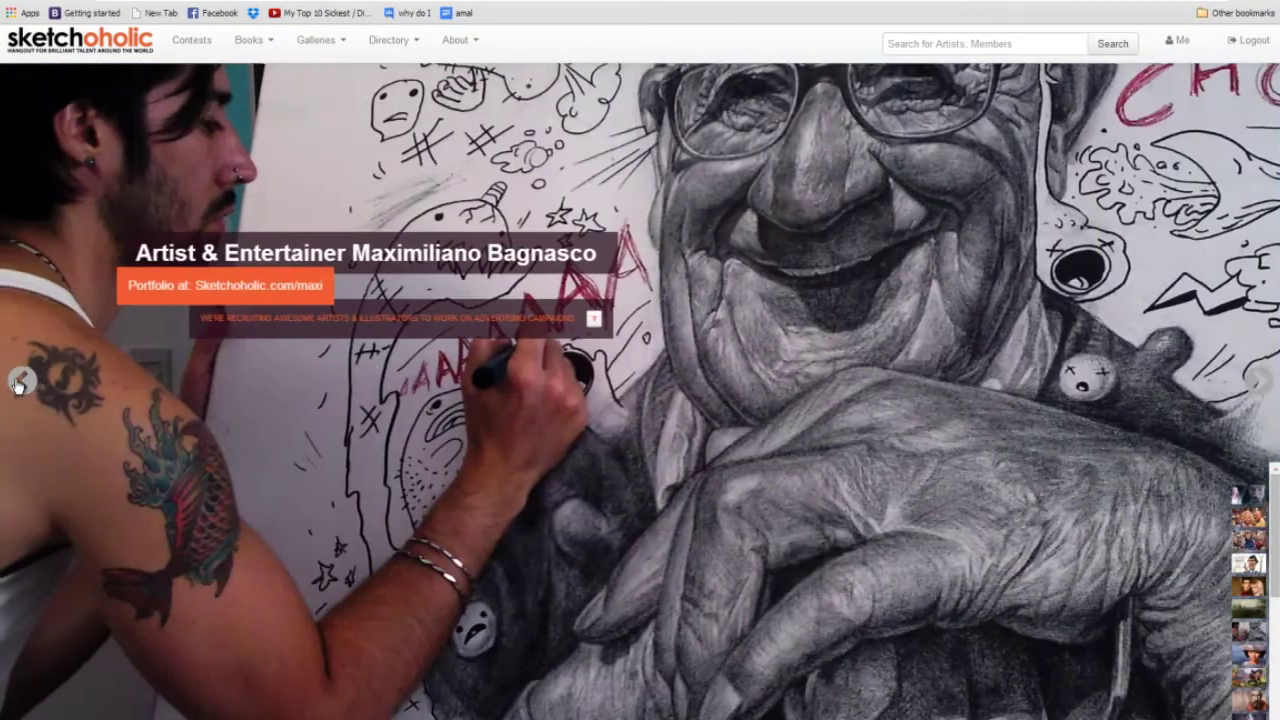
click(19, 383)
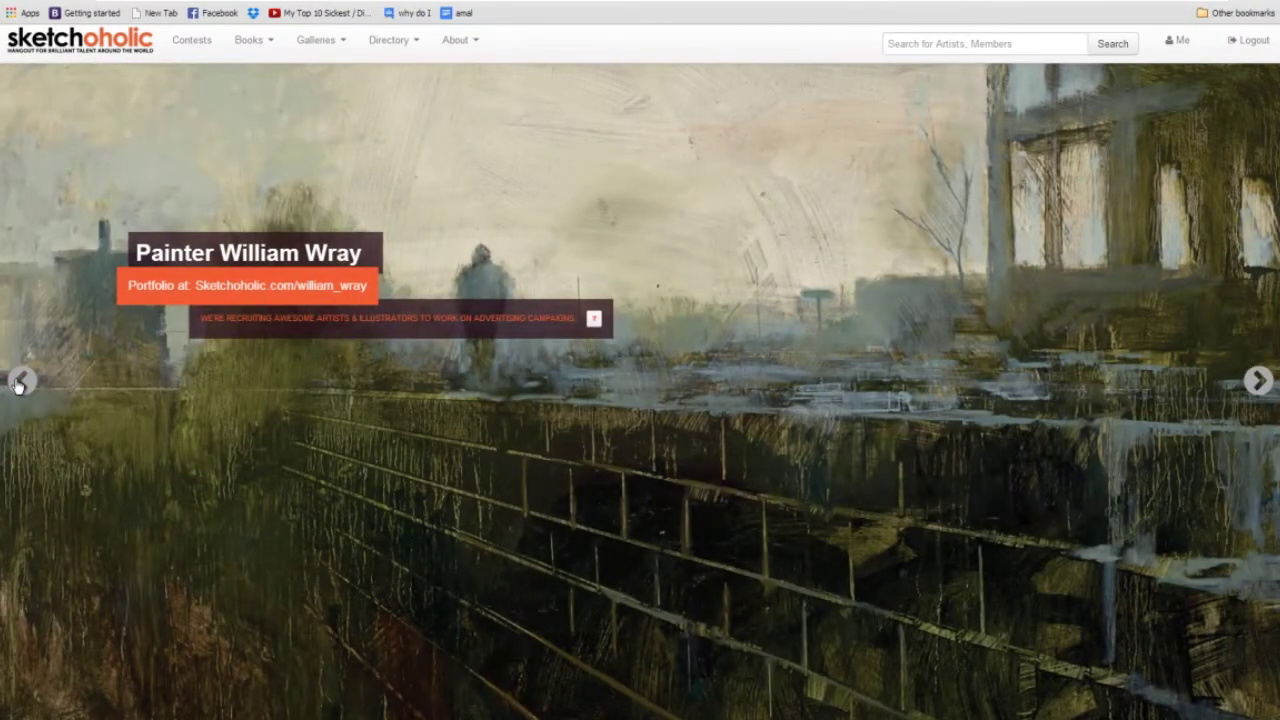
click(19, 383)
click(19, 383)
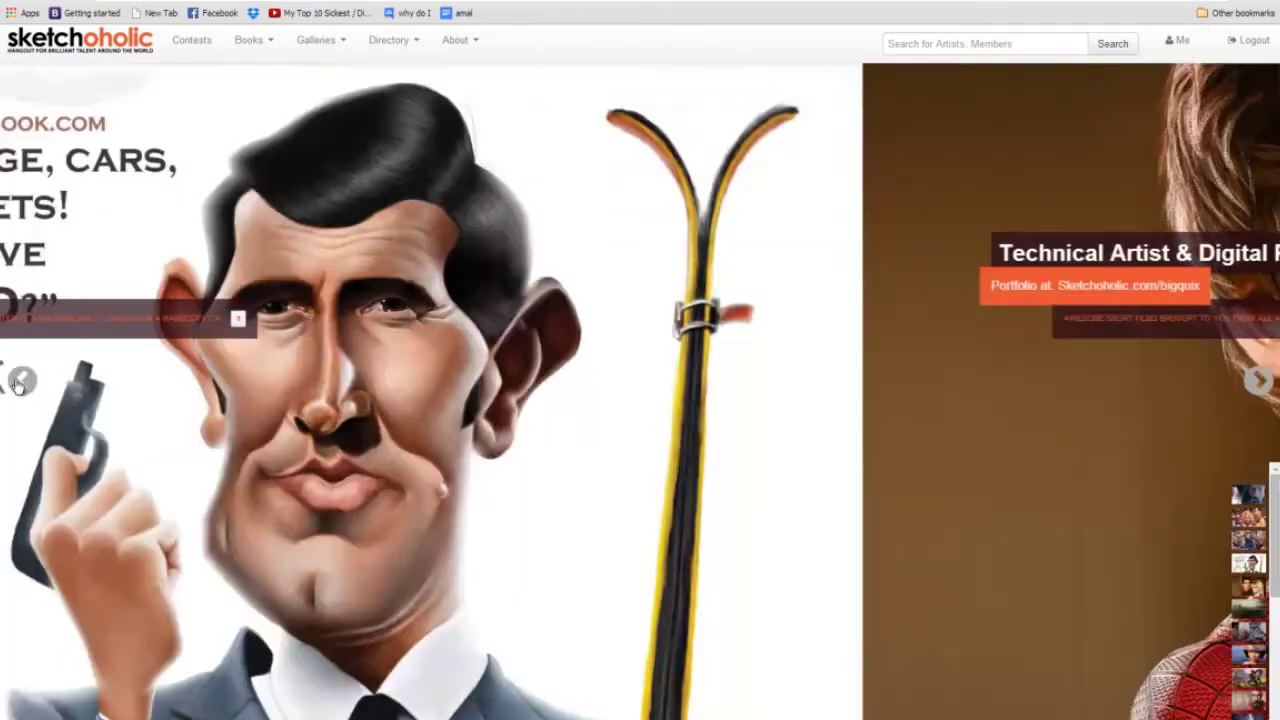
click(19, 383)
click(19, 383)
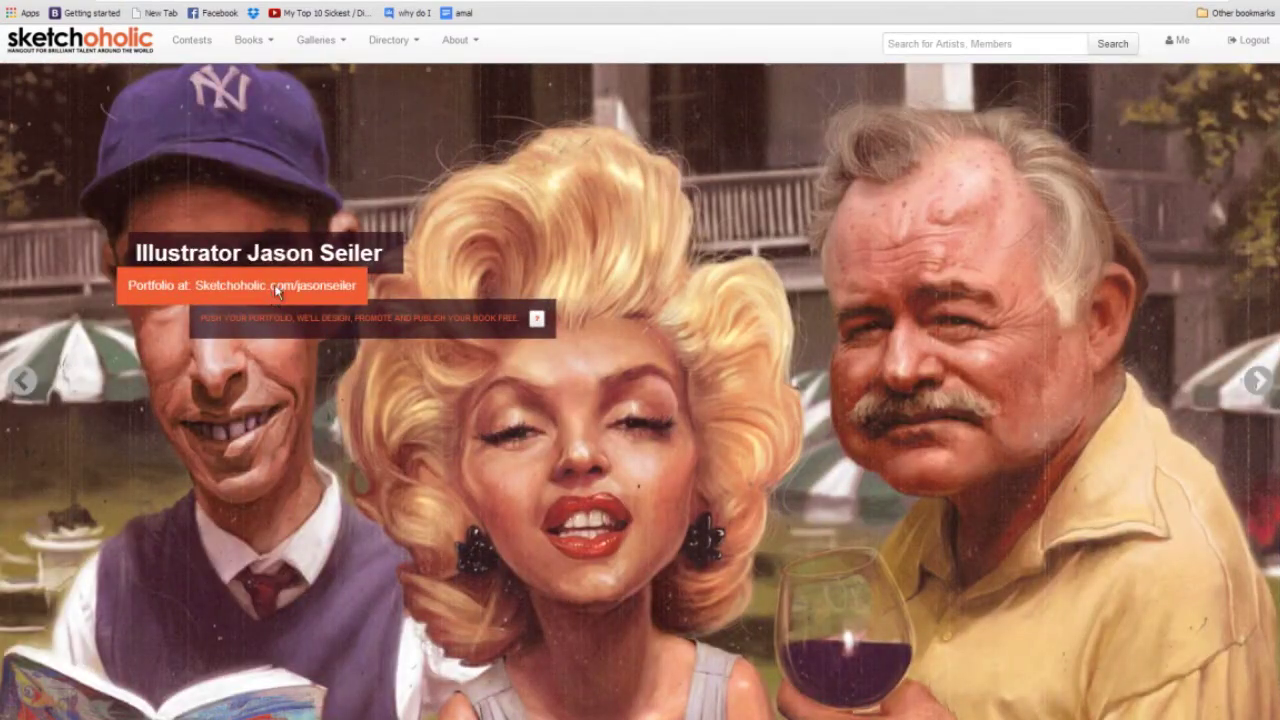
Open the featured illustrator's portfolio and flip through its artwork slides back to the group caricature.
click(277, 288)
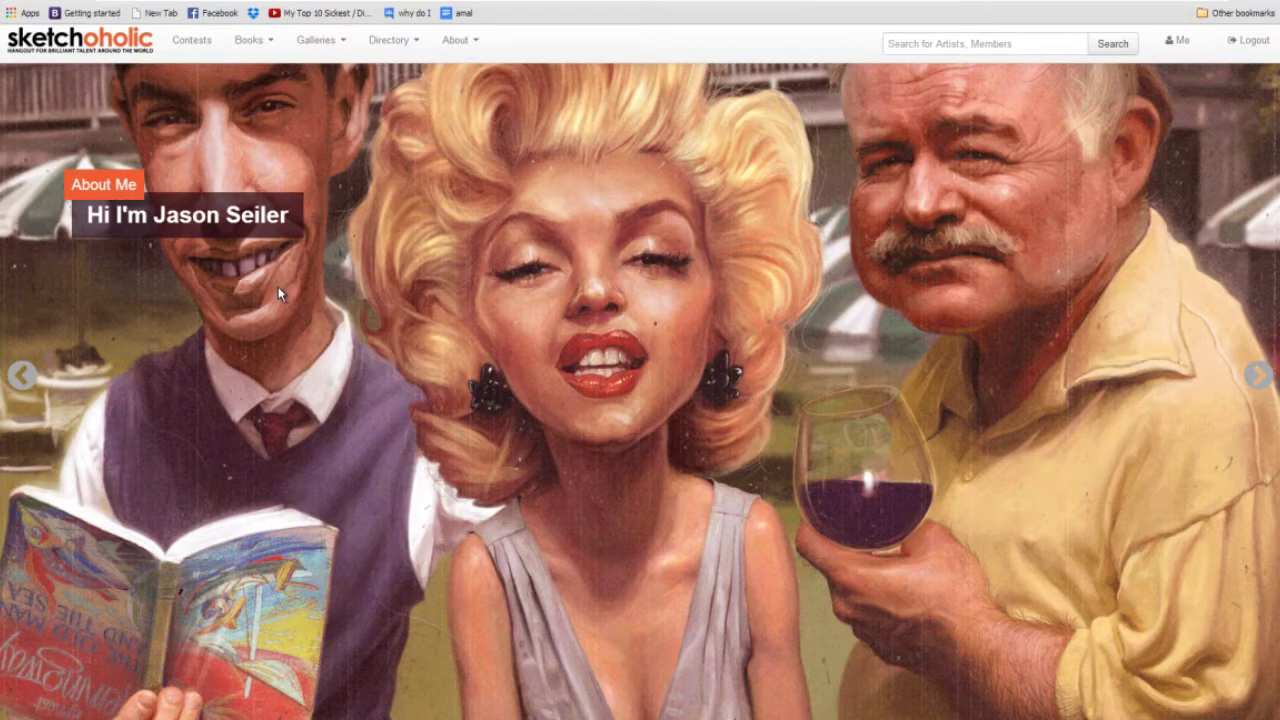
click(1259, 388)
click(1260, 390)
click(1260, 390)
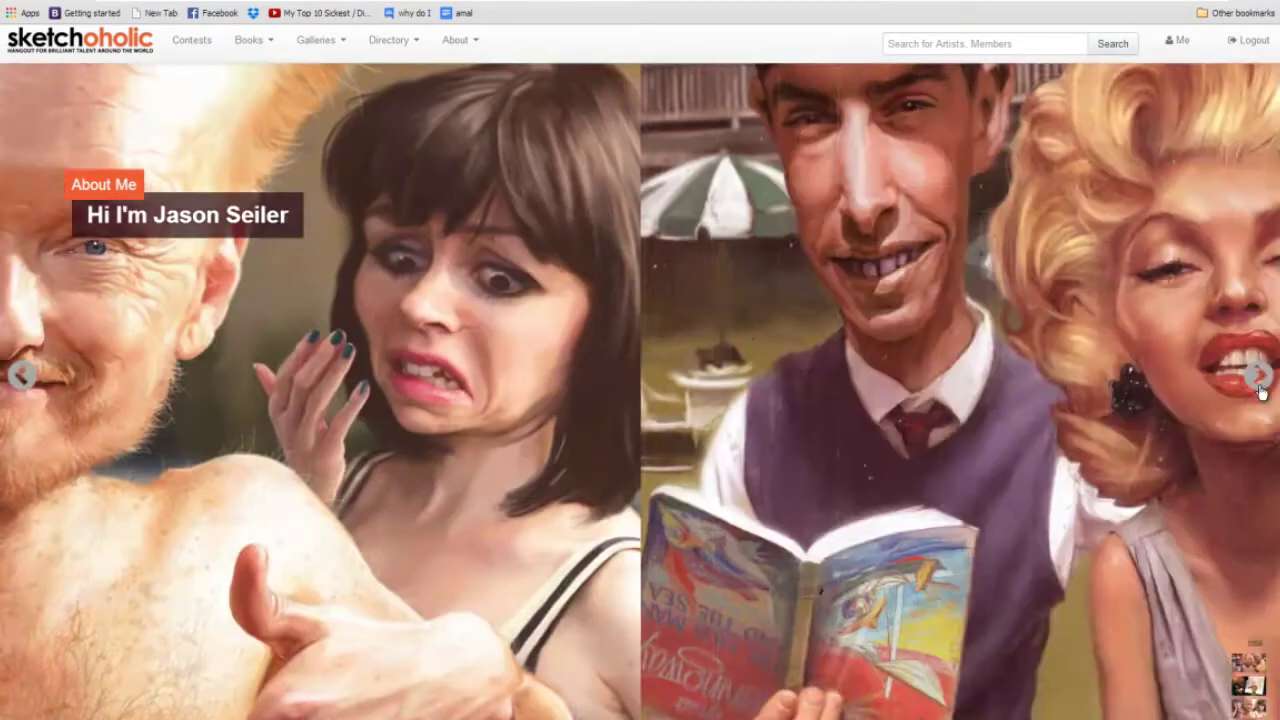
click(1260, 390)
click(1260, 390)
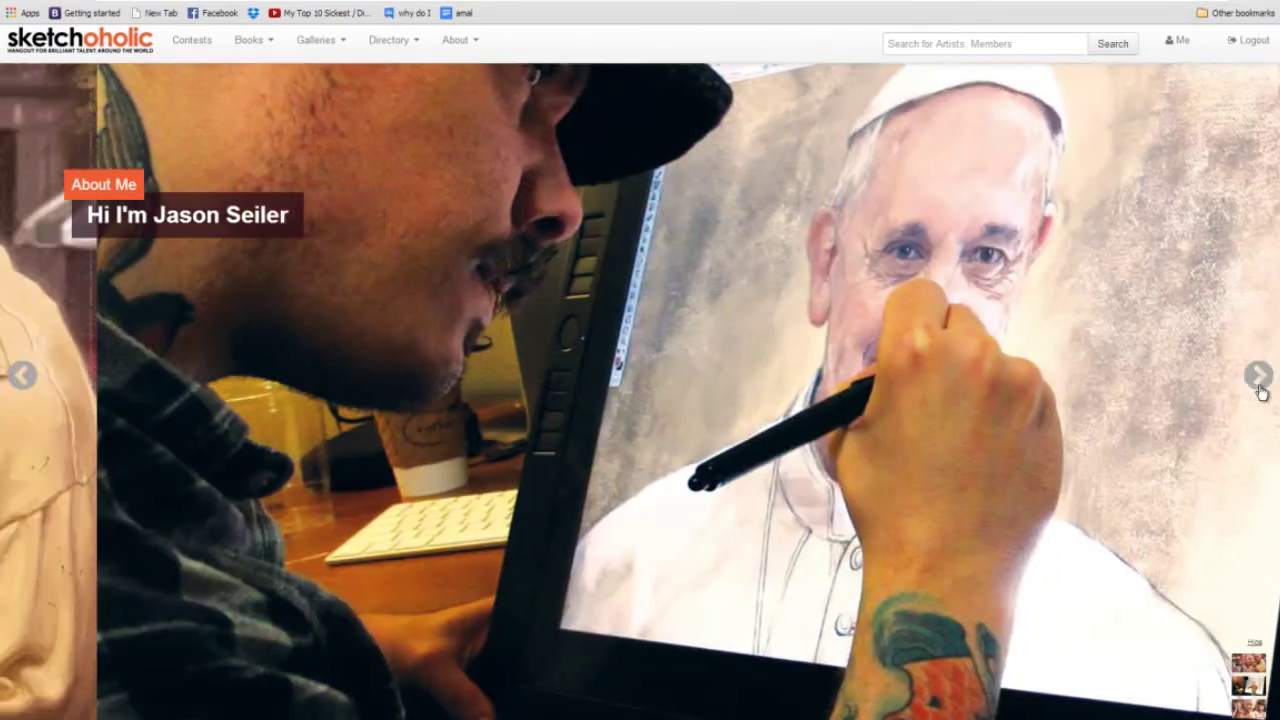
click(1260, 390)
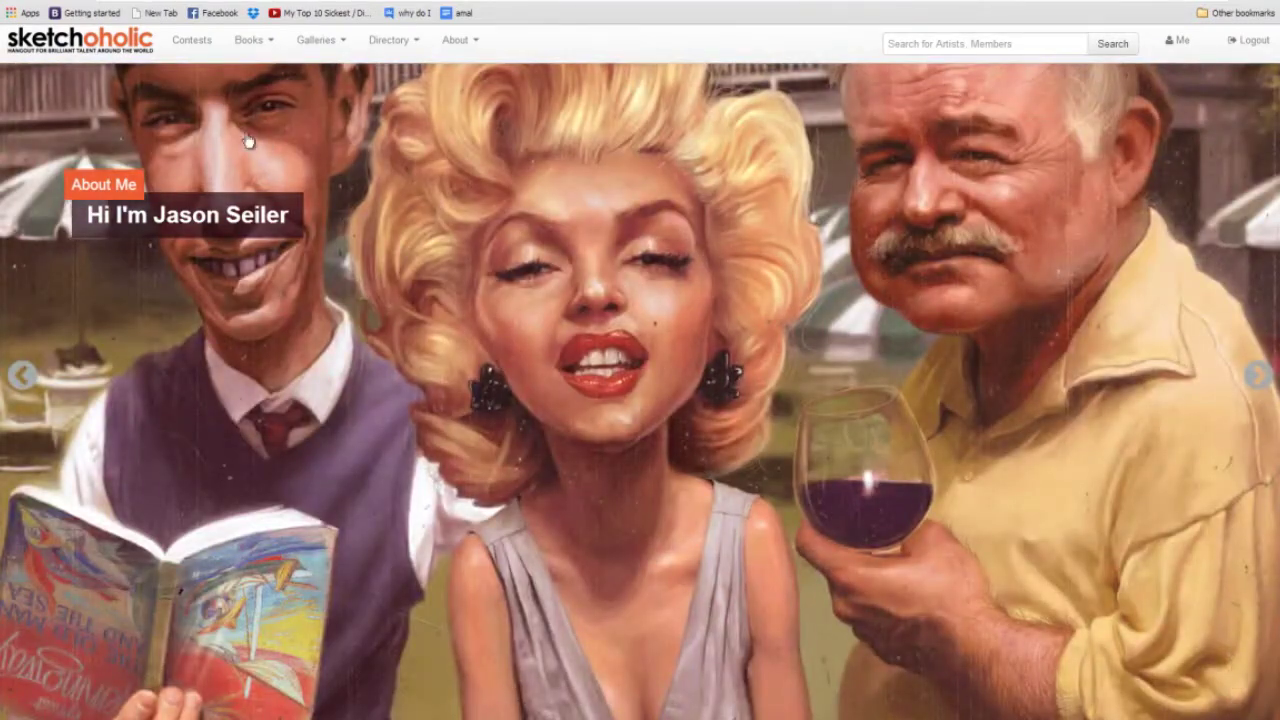
click(113, 188)
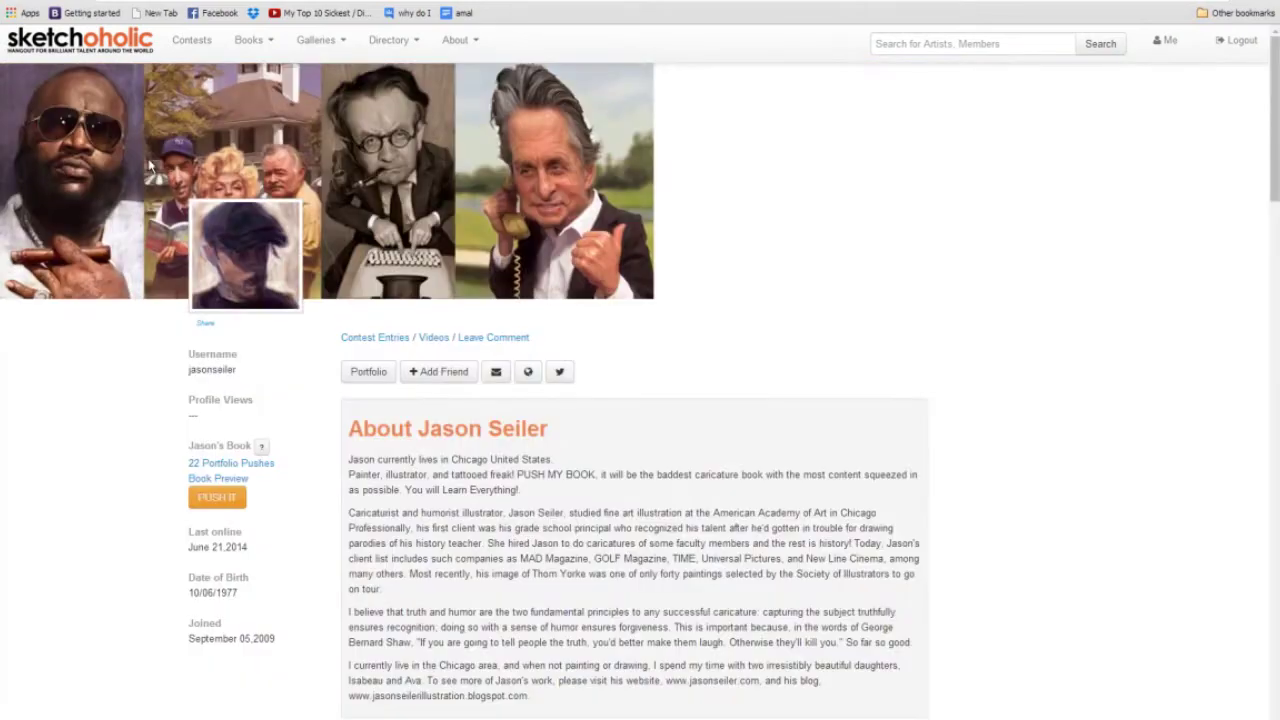
scroll(663, 354, down, 10)
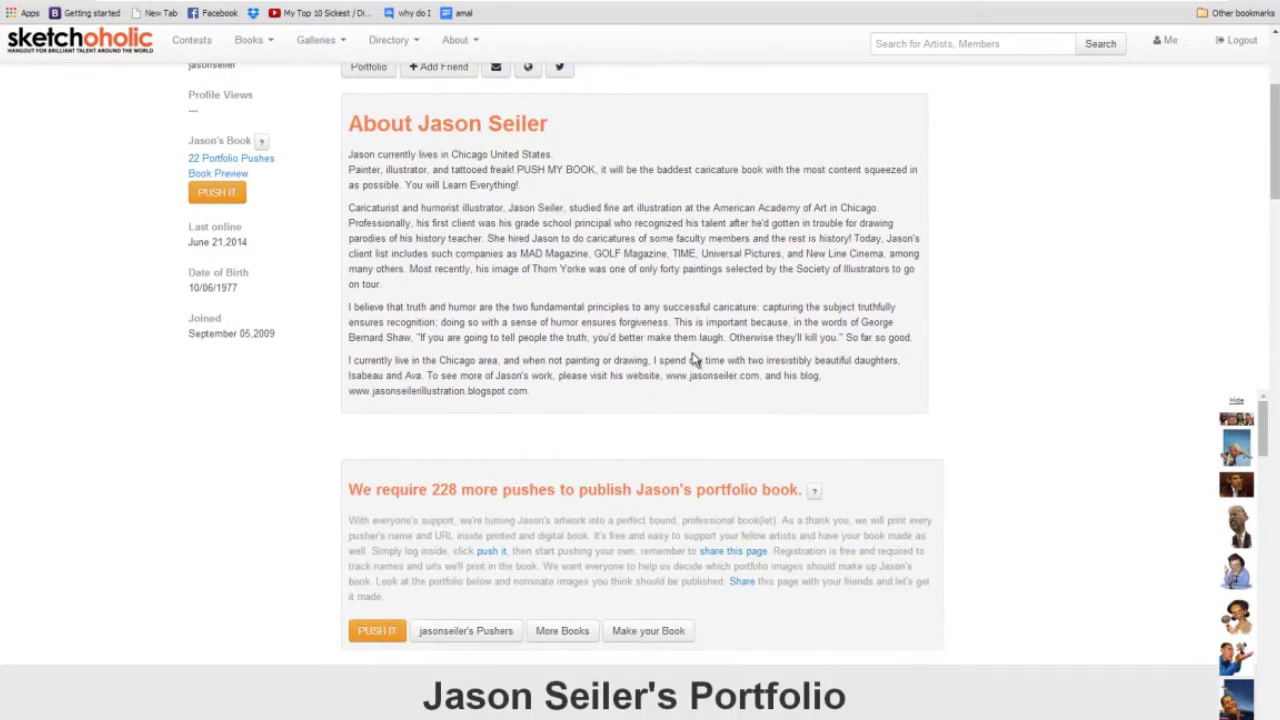
scroll(703, 350, down, 15)
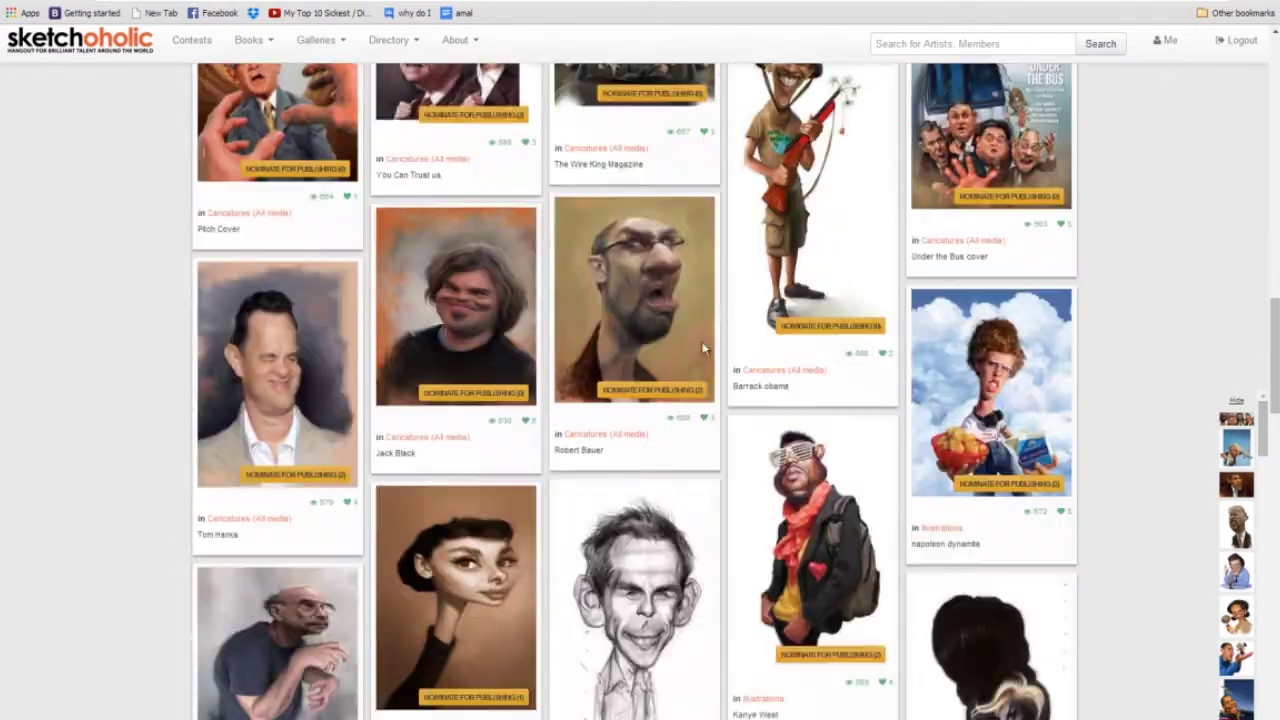
scroll(703, 348, down, 5)
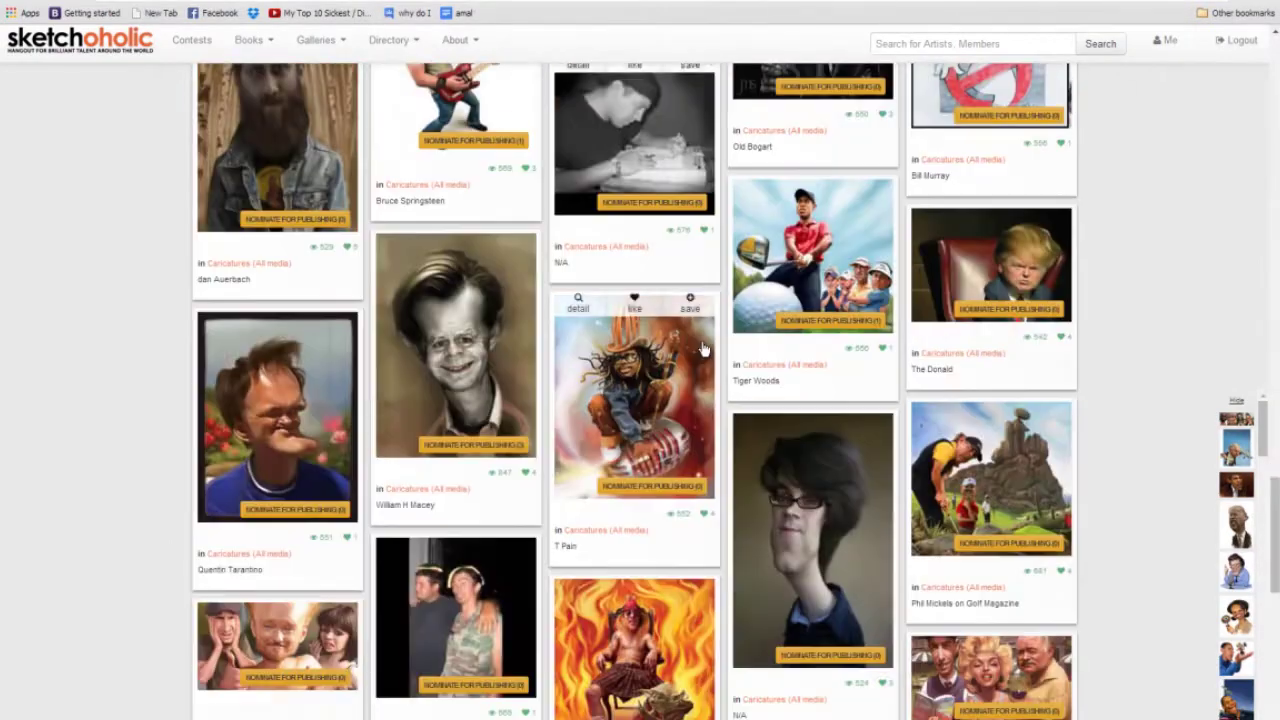
scroll(704, 348, up, 9)
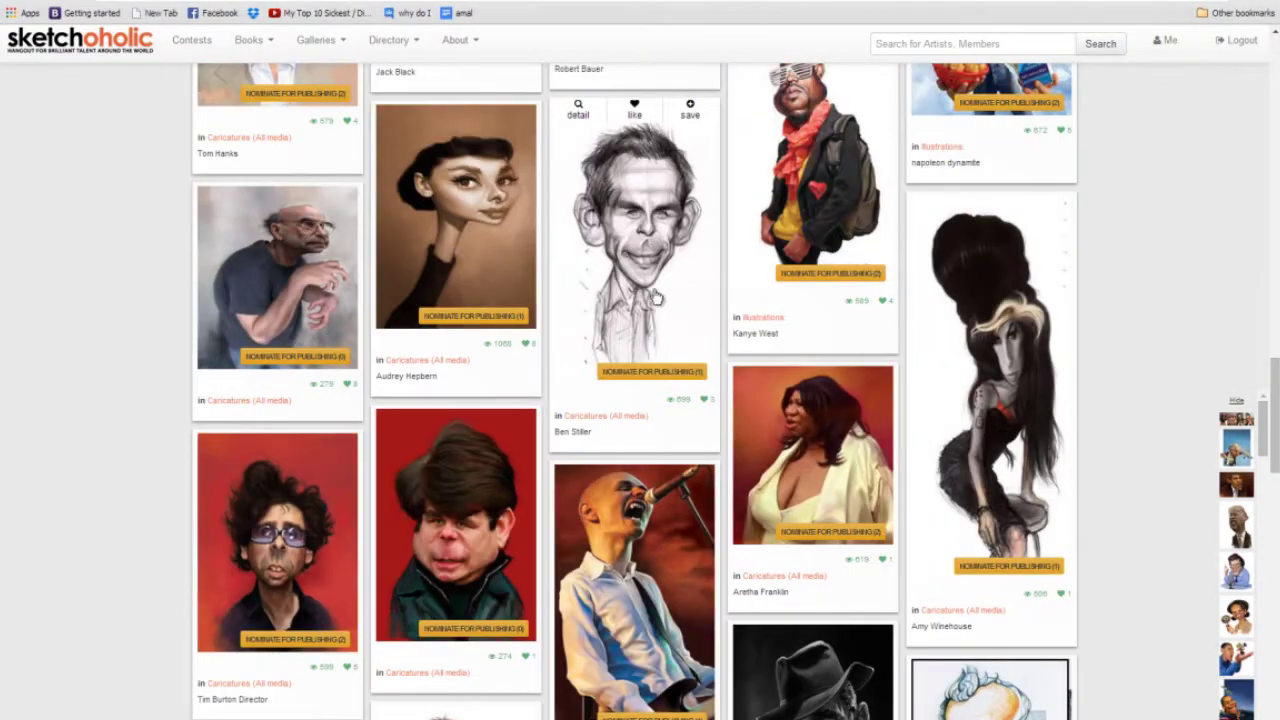
scroll(740, 440, up, 1)
scroll(740, 460, up, 15)
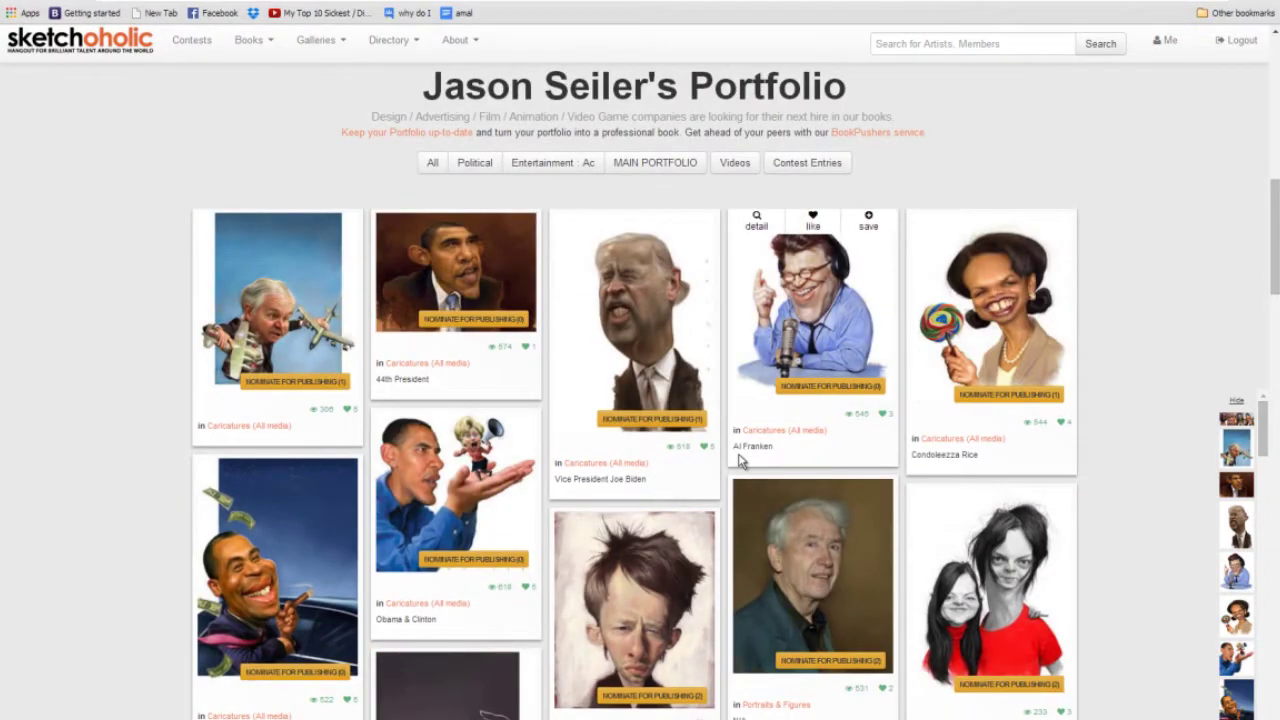
click(560, 161)
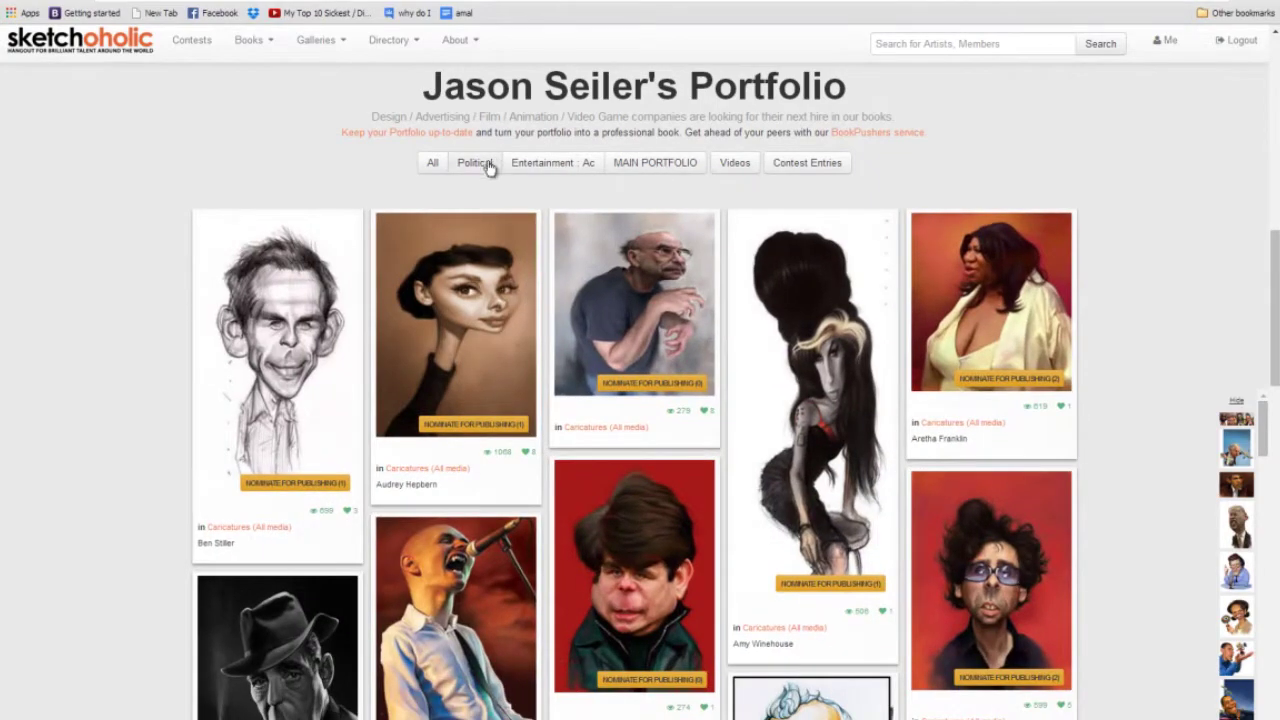
click(486, 163)
scroll(757, 354, down, 5)
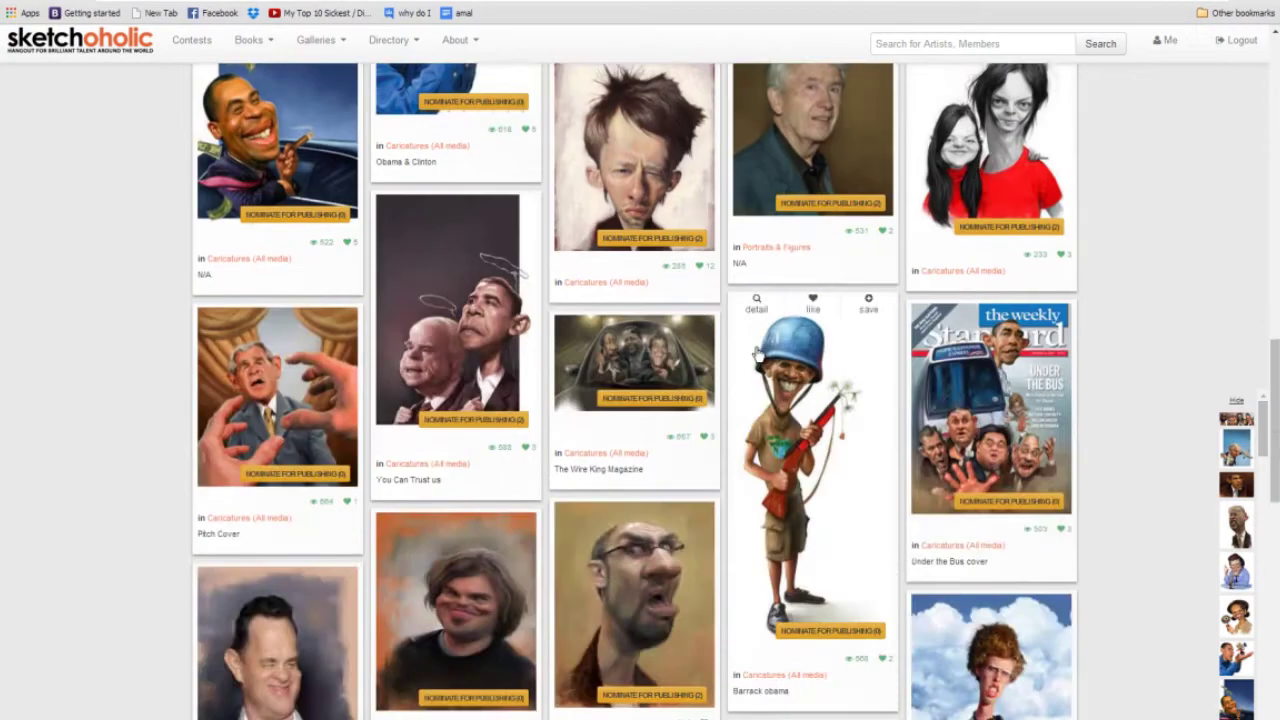
scroll(757, 354, up, 12)
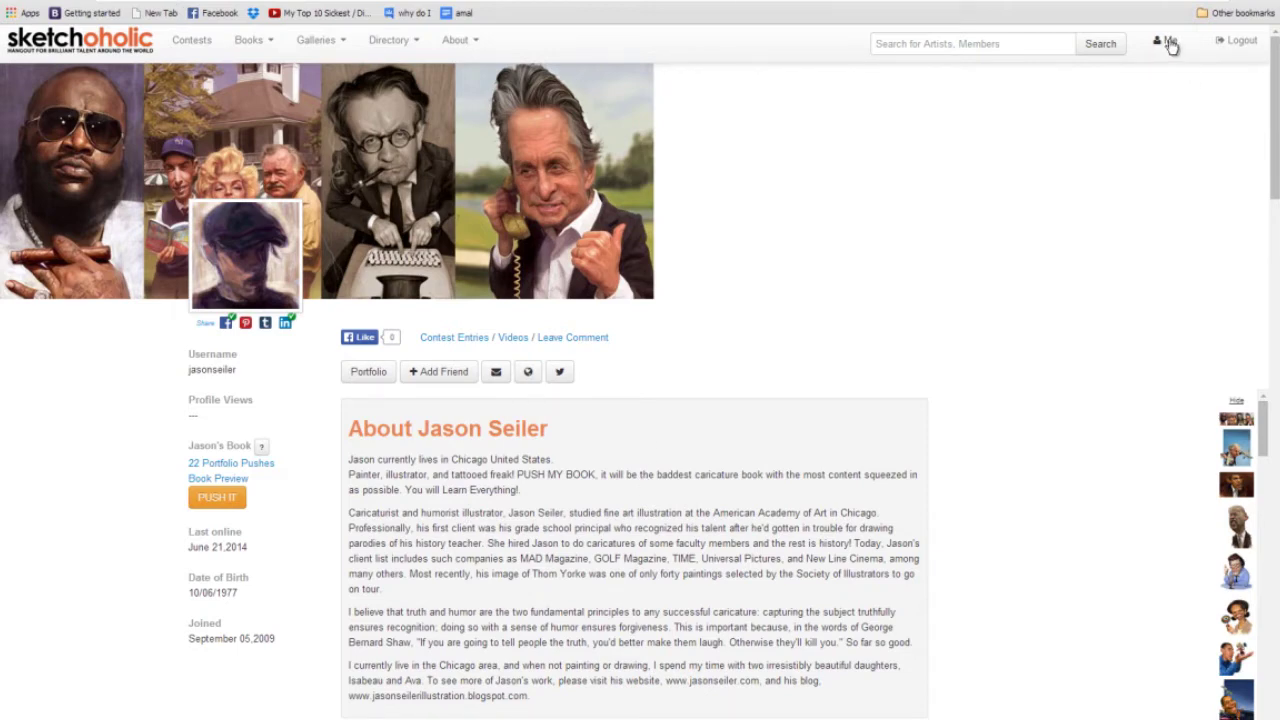
Sign out, then fill in the sign-up form's username, test first and last name, and e-mail.
right_click(1229, 46)
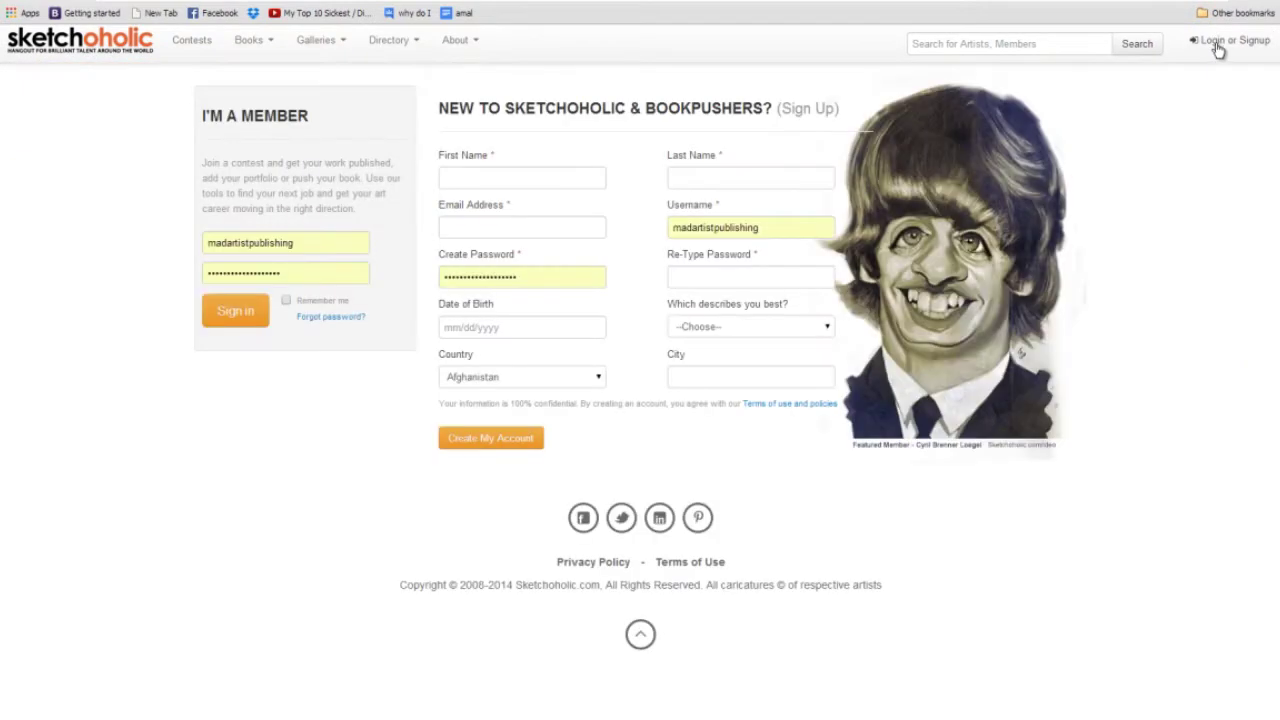
drag(331, 245, 178, 249)
text(testsketcho)
click(480, 177)
text(Test)
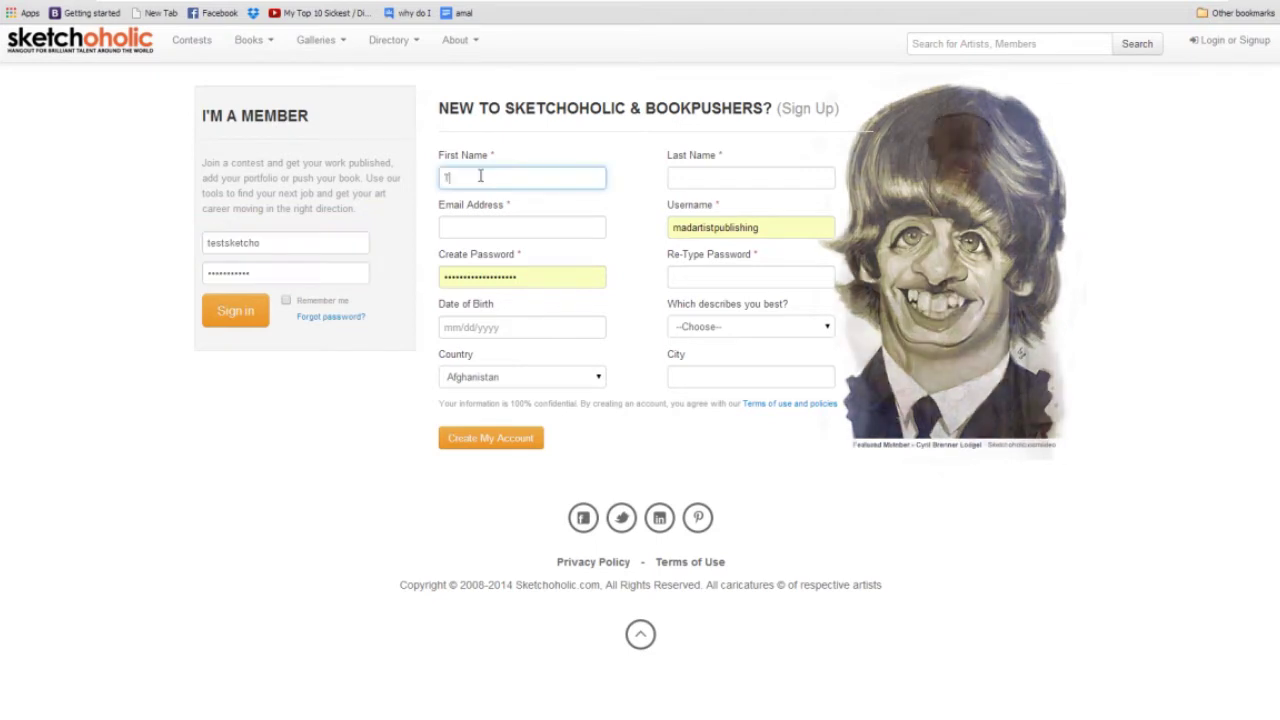
key(Tab)
text(Test)
key(Tab)
text(test@test2.com)
Enter a test username, the password twice, and a date of birth.
key(Tab)
text(test)
key(Tab)
key(Tab)
text(test12)
key(shift+Tab)
text(test12)
key(Tab)
text(01/01/1982)
key(Tab)
Choose Digital Artist and Argentina, enter 'Ro' as the city, and create the account.
click(760, 326)
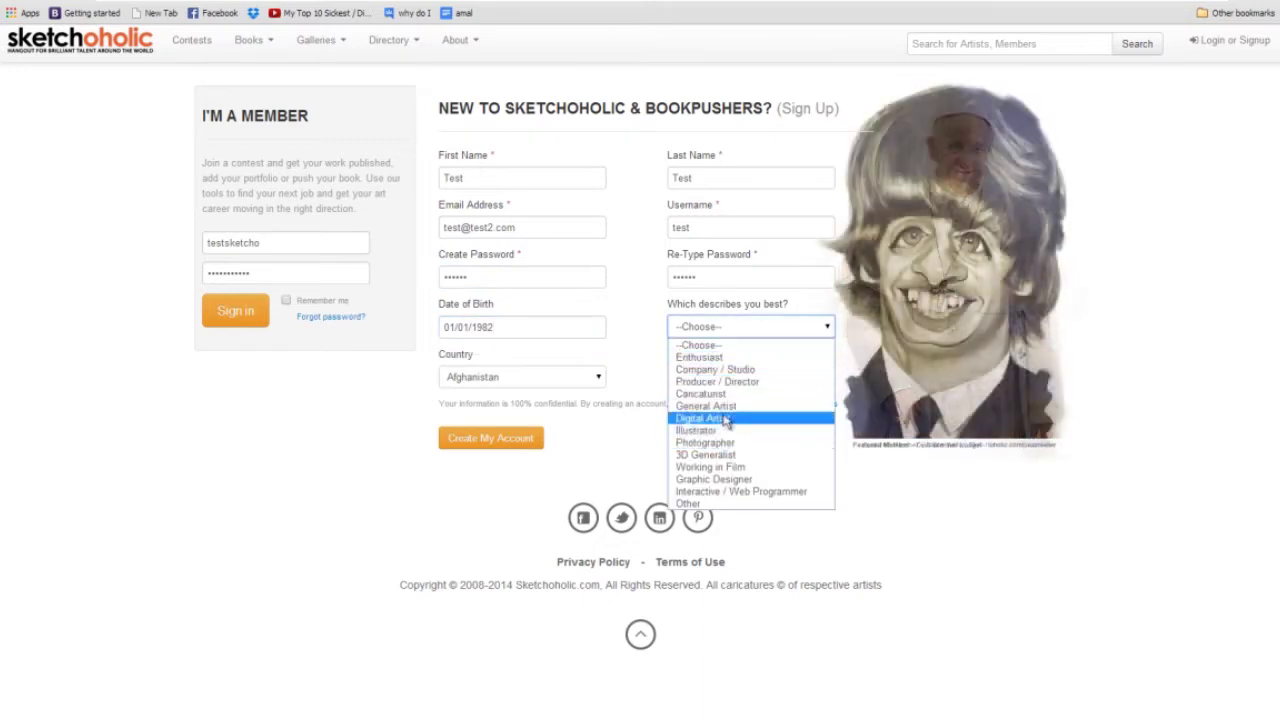
click(717, 417)
click(524, 376)
click(526, 524)
click(680, 376)
text(Ro)
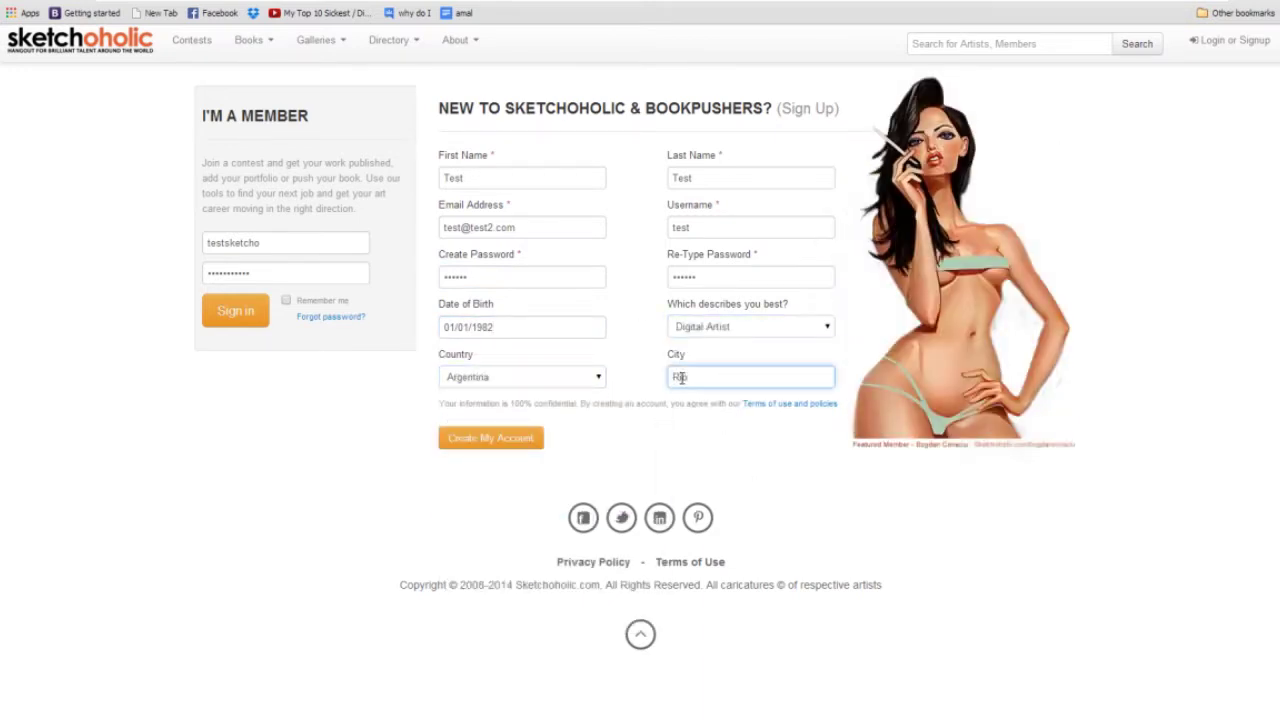
click(489, 439)
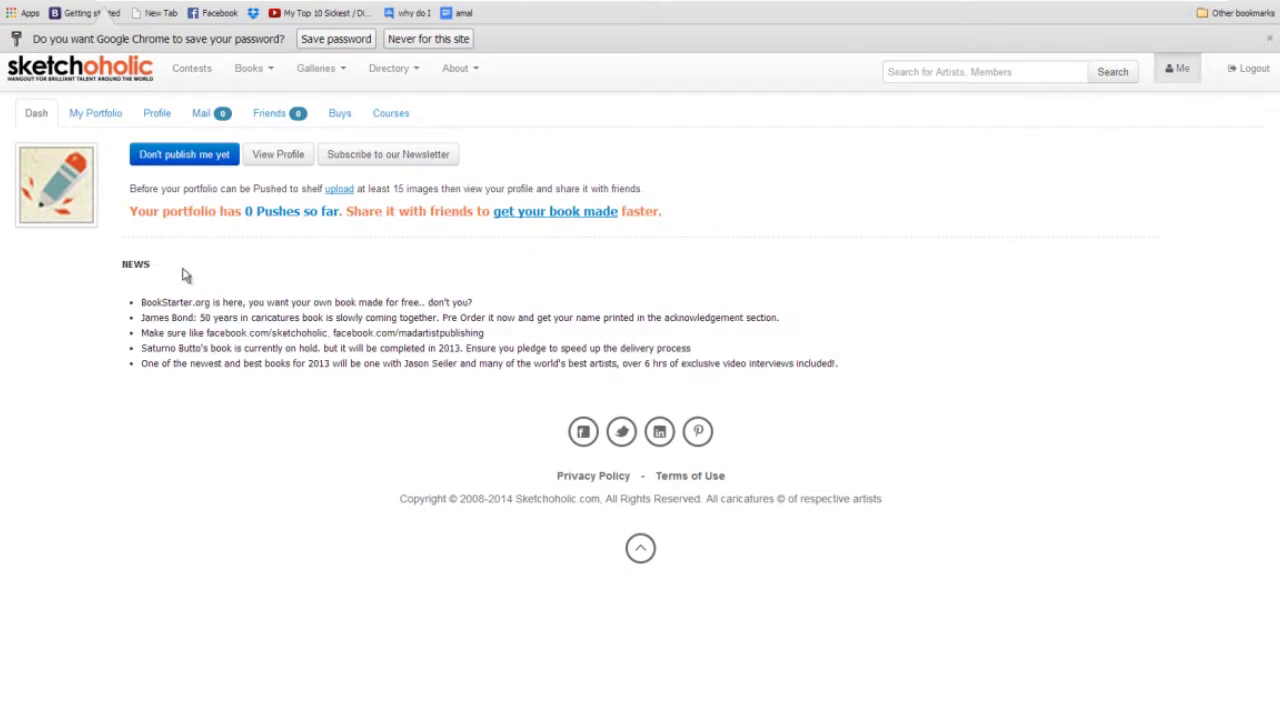
In the member's portfolio area, add a new album named MAIN PORTFOLIO and submit it.
click(108, 116)
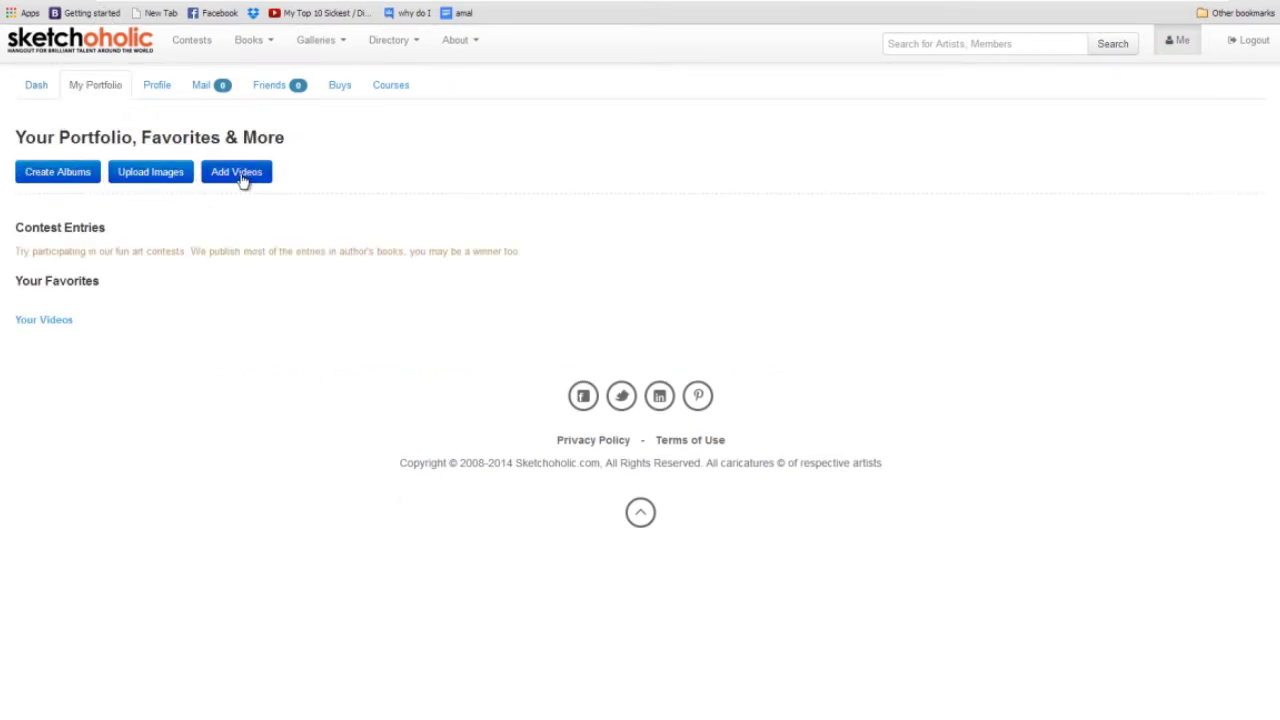
click(70, 178)
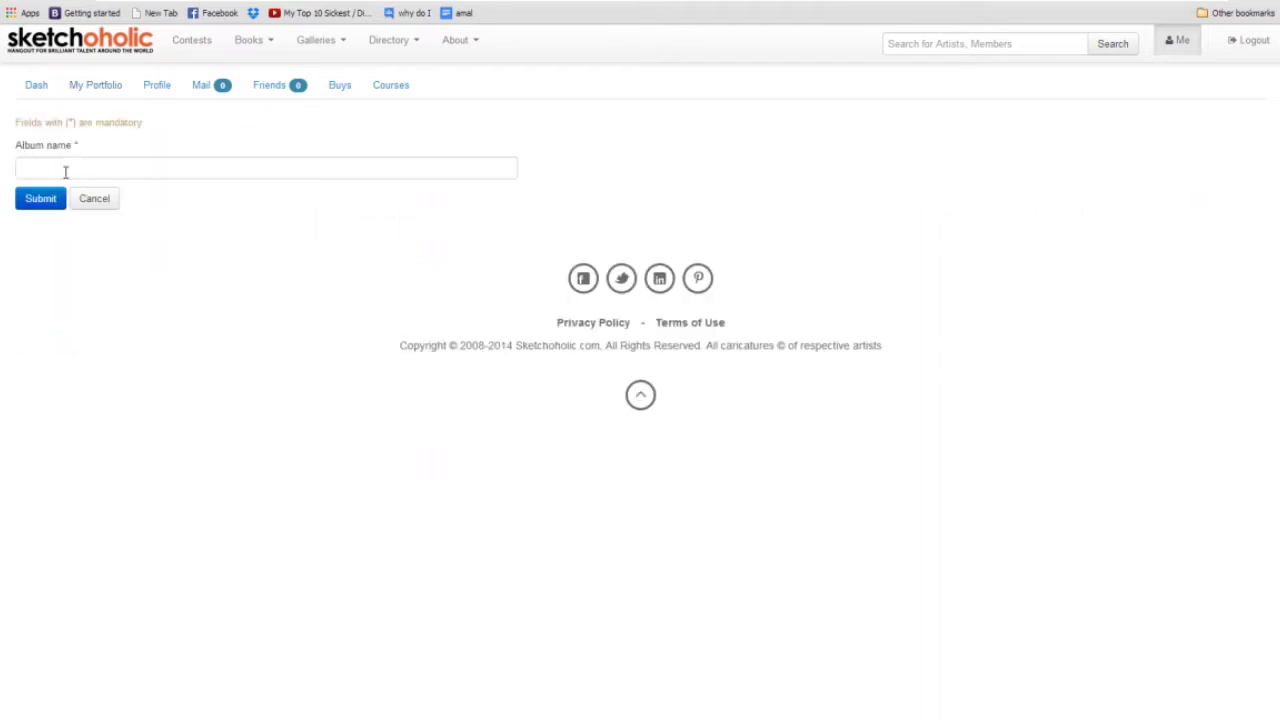
click(68, 167)
text(MAIN PORTFOLIO)
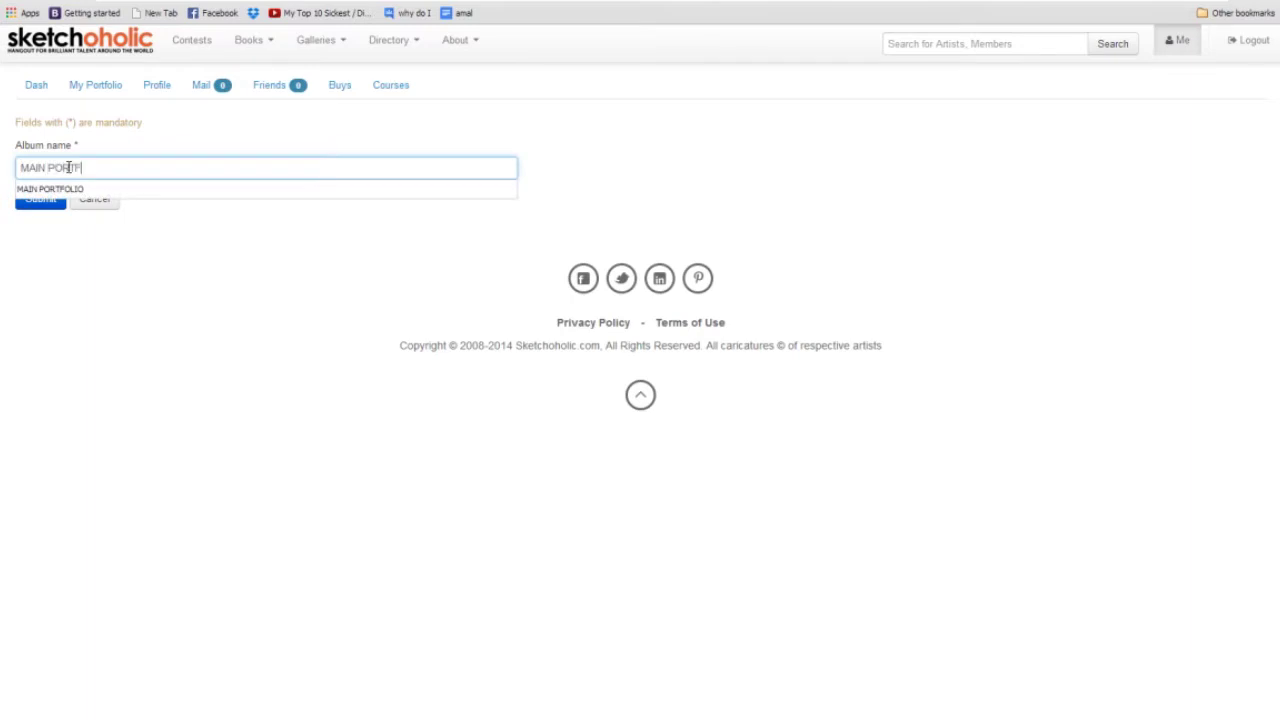
click(38, 300)
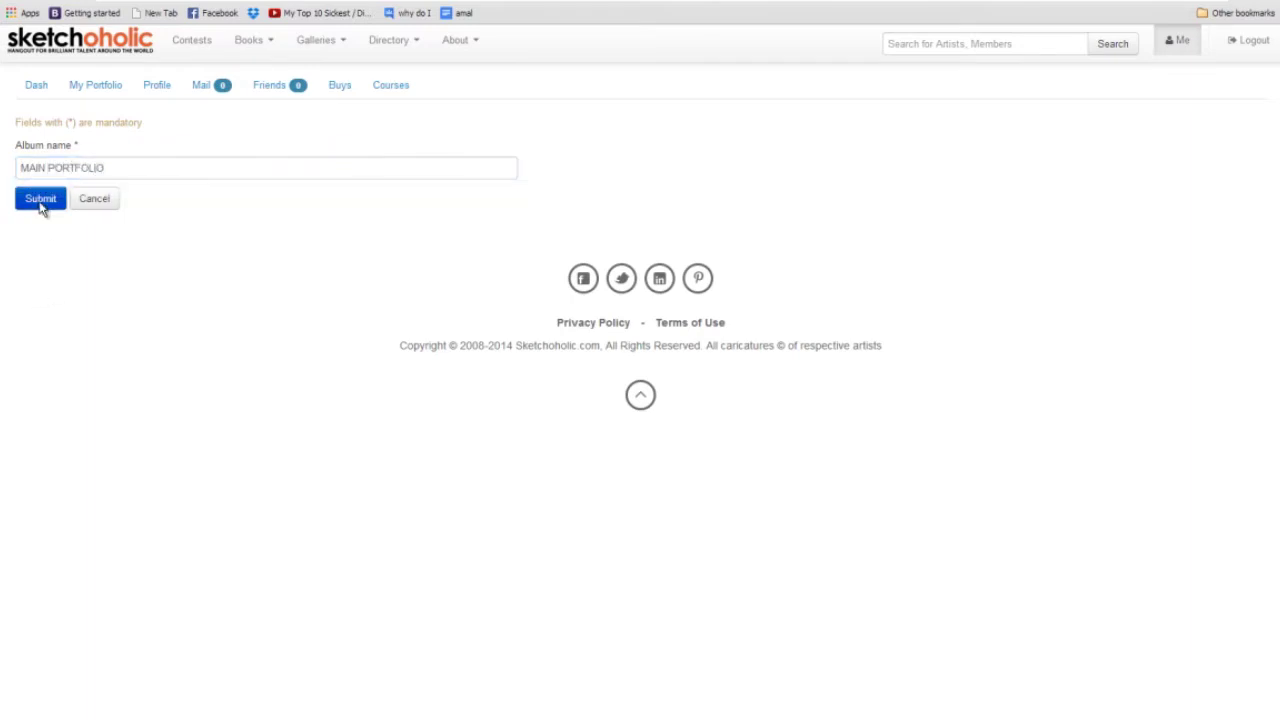
click(41, 200)
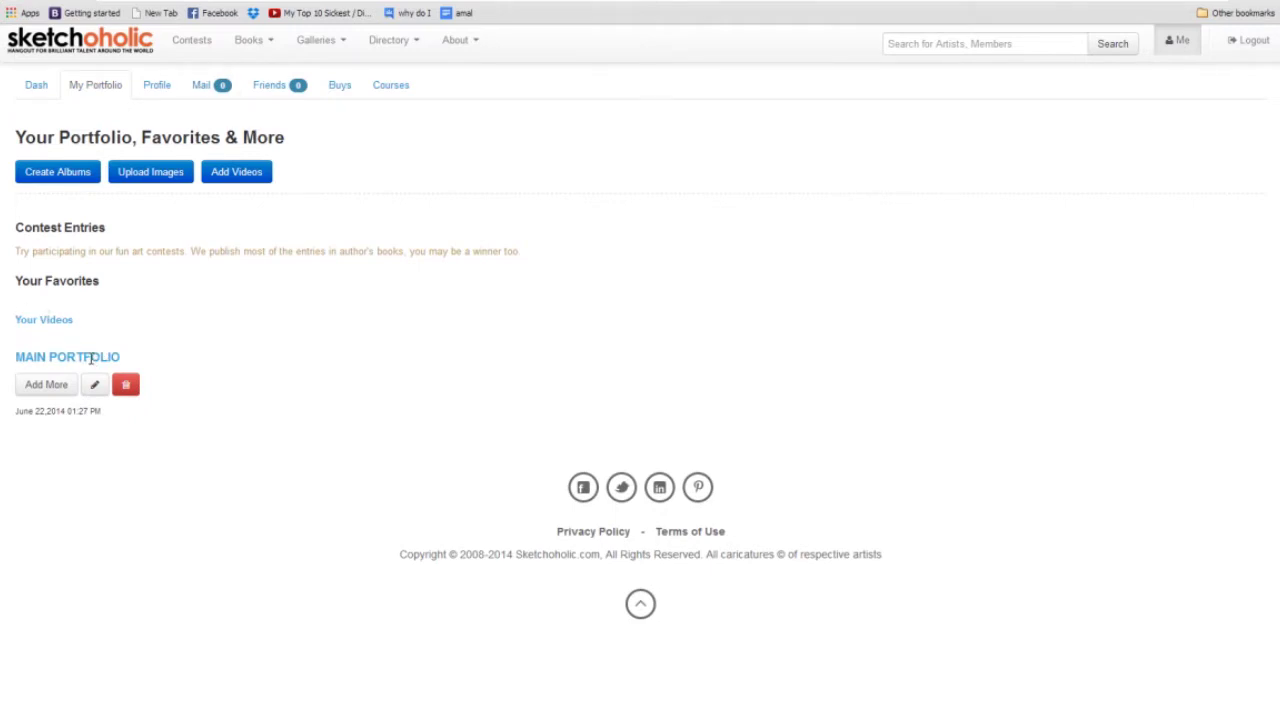
Try Add More on MAIN PORTFOLIO, return to the overview, and open the Upload Images page.
click(46, 386)
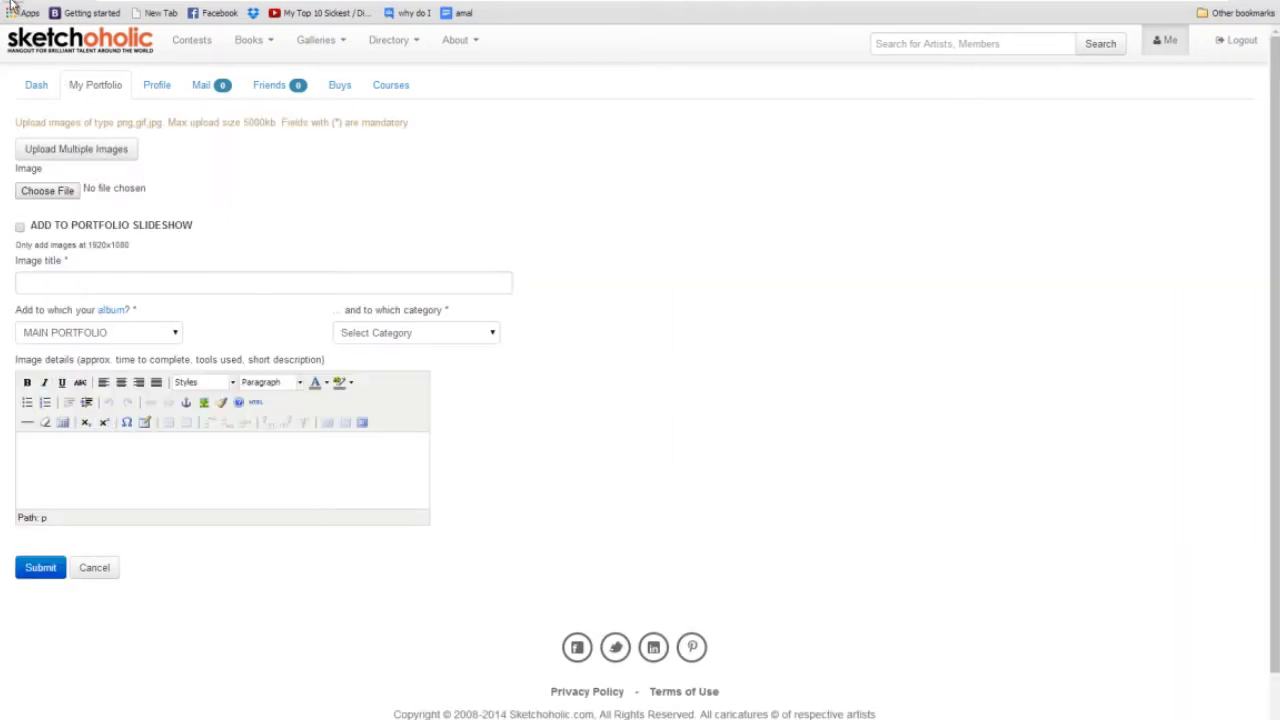
click(12, 3)
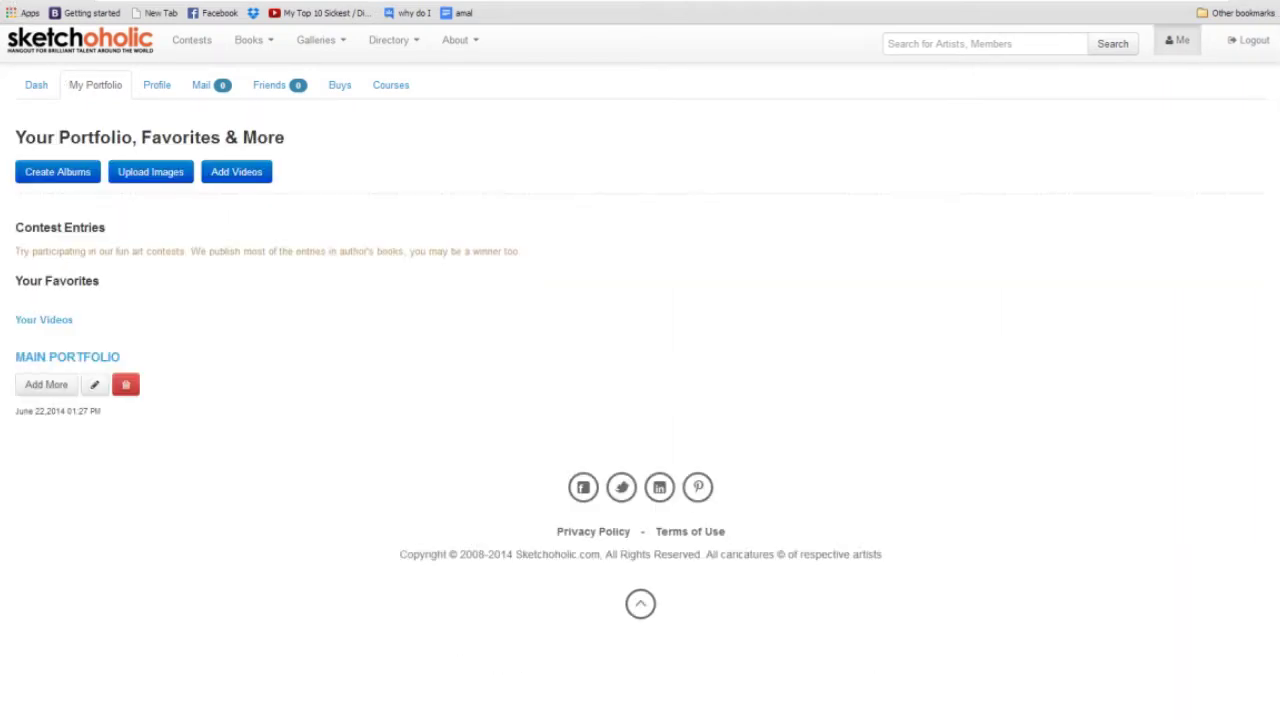
click(146, 176)
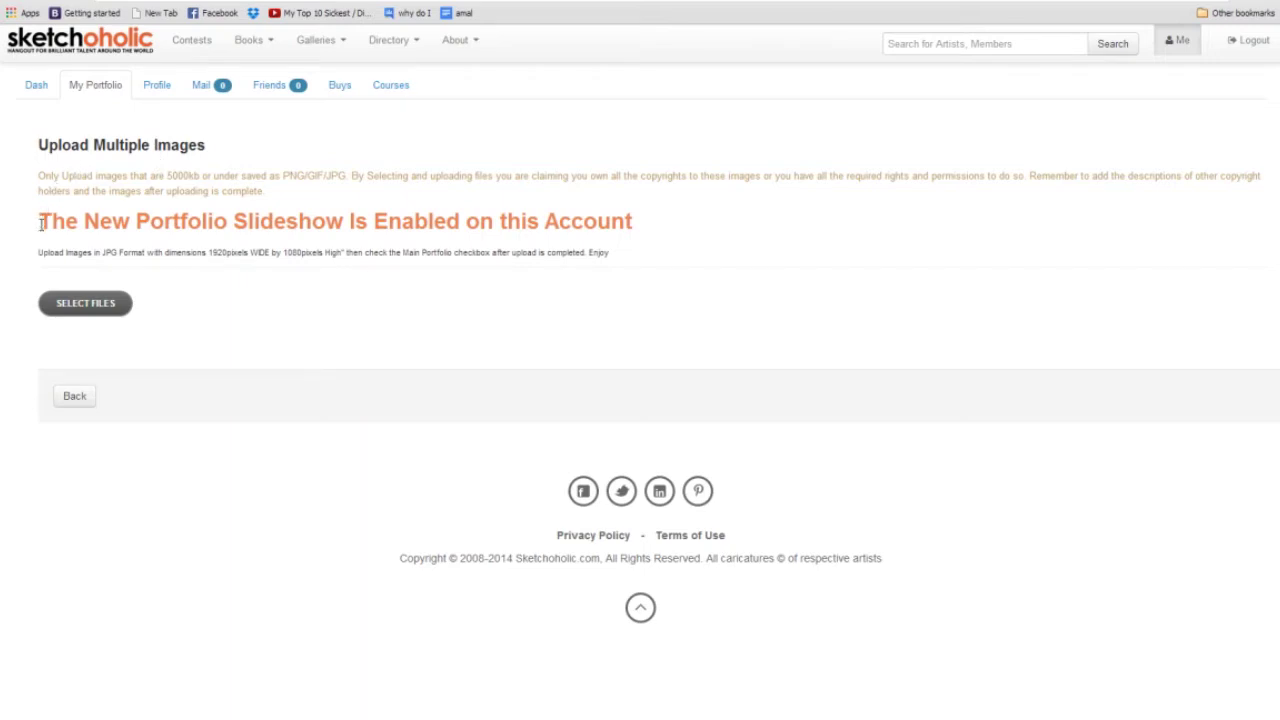
Select the six images from bolt through startrek in the file dialog and upload them.
click(85, 306)
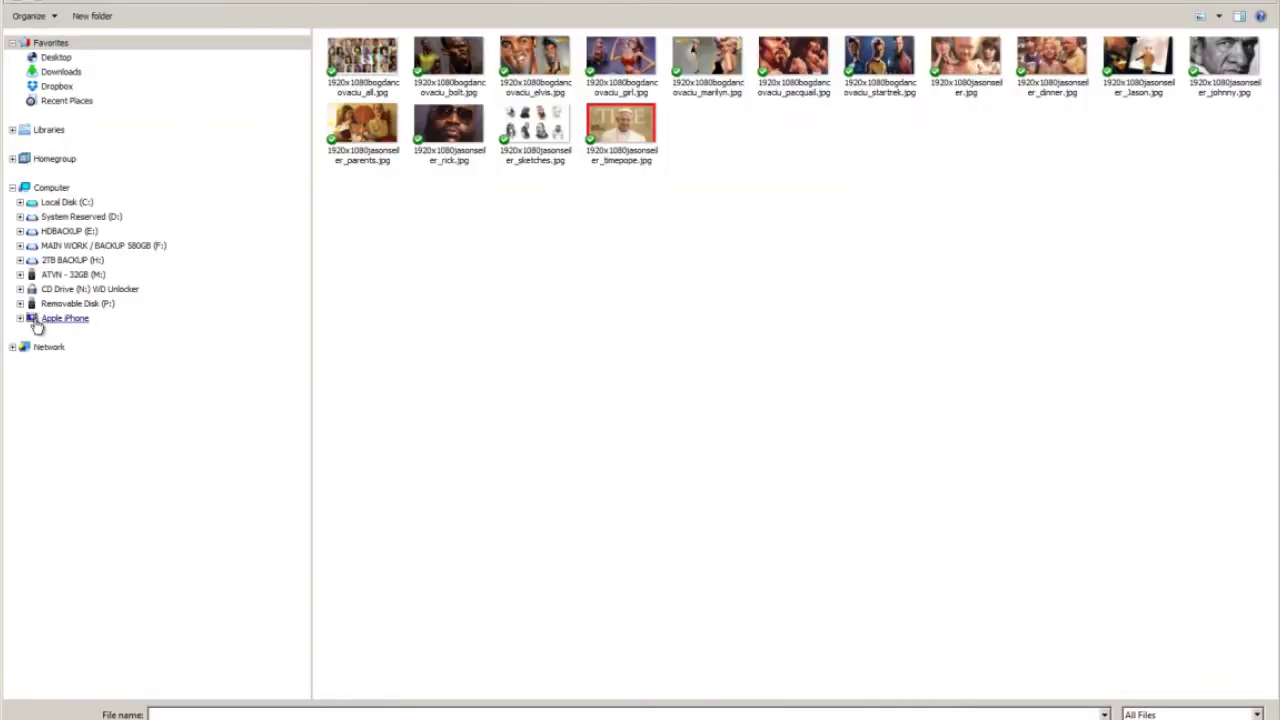
click(460, 62)
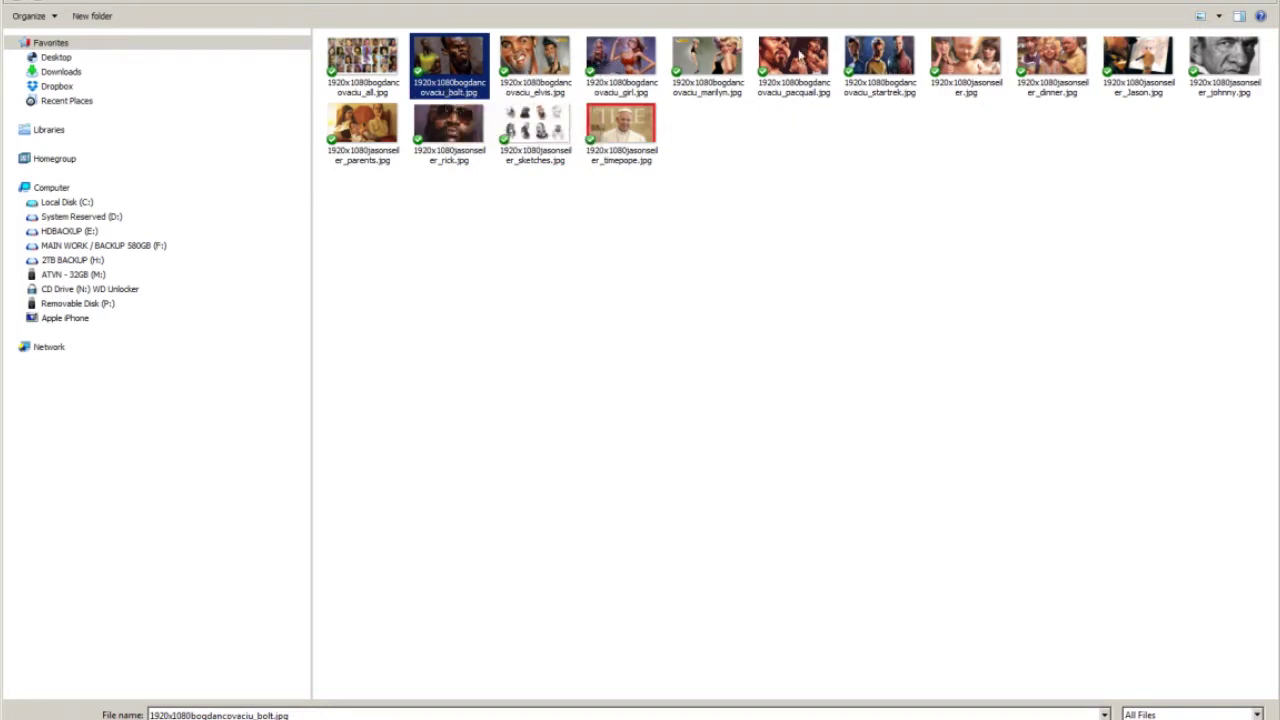
shift+click(882, 62)
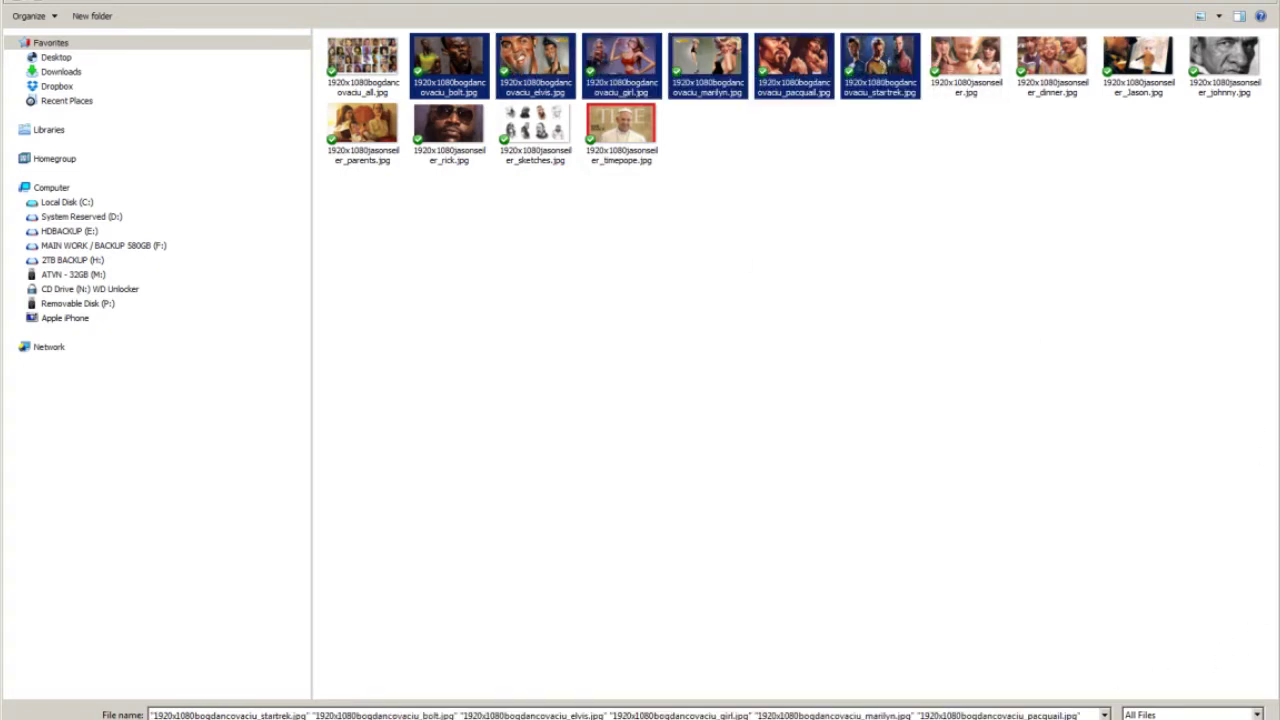
key(Return)
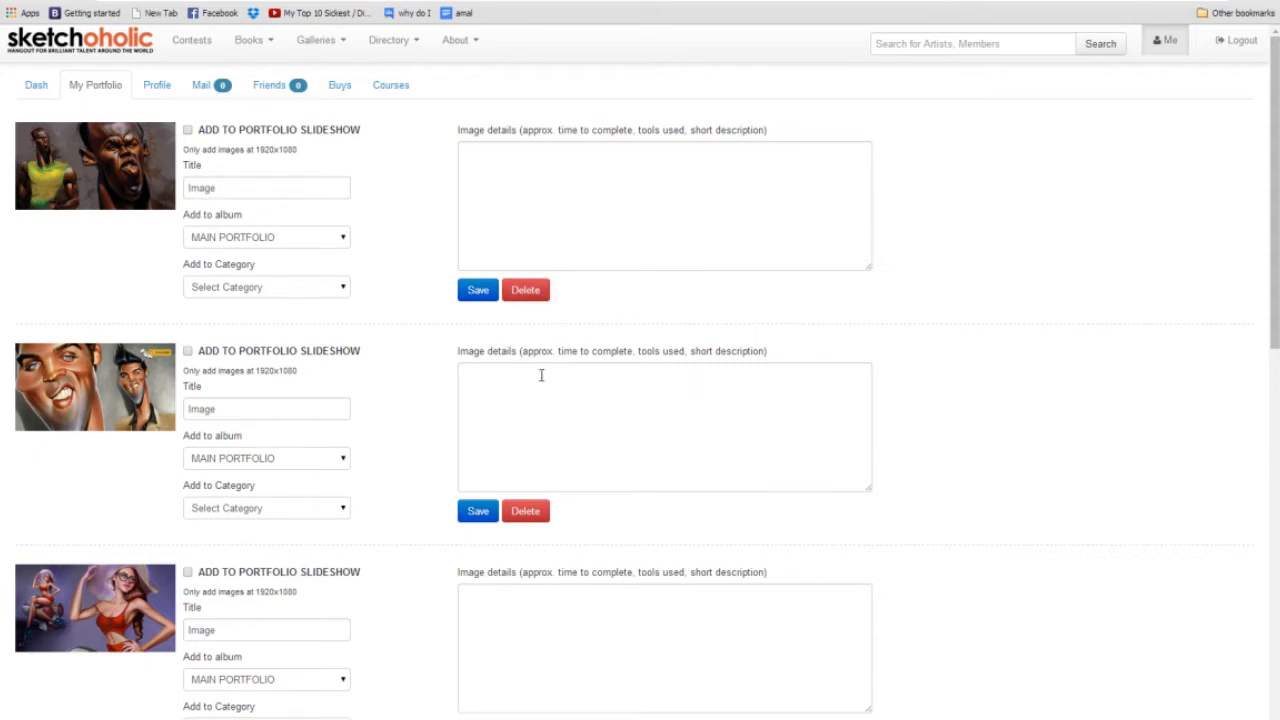
Title the first uploaded image 'Hussain Bolt'.
scroll(540, 380, down, 10)
scroll(590, 568, up, 15)
double_click(251, 190)
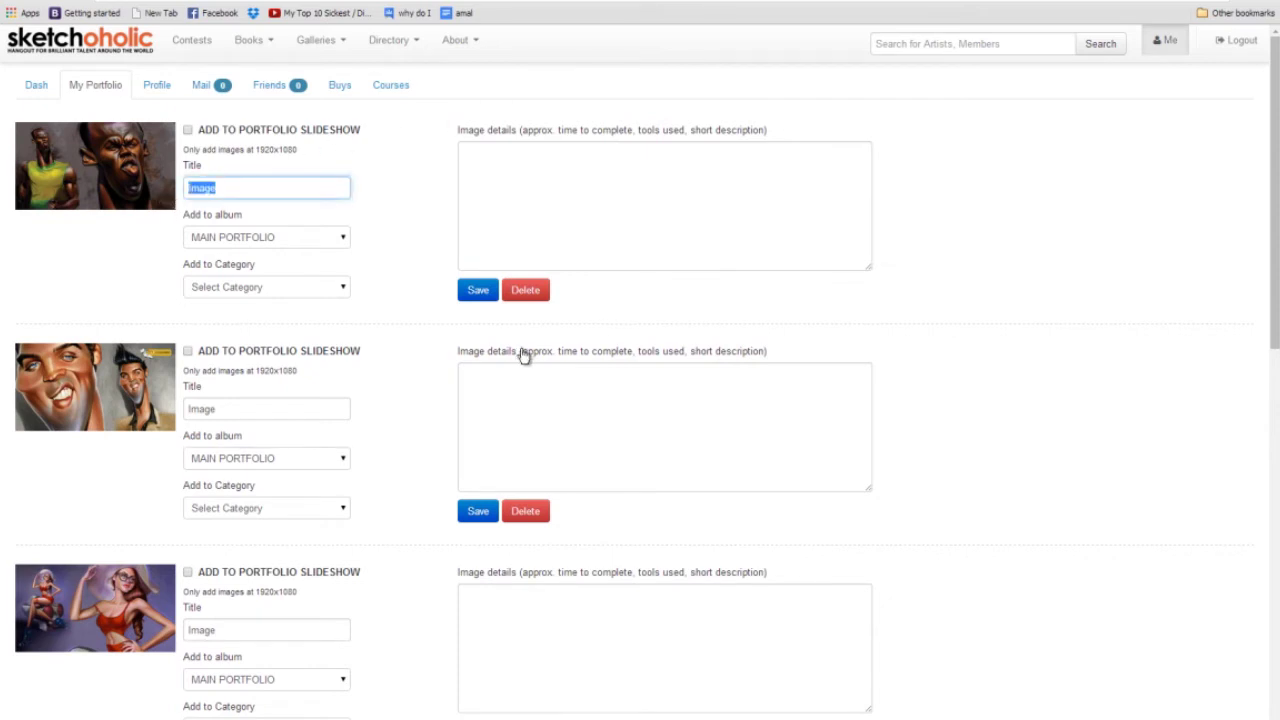
text(Hussain Bolt)
key(Tab)
Give the first image the details 'Hussain Bolt, Digital Painting, Software Used: Adobe Photoshop'.
drag(250, 188, 188, 188)
key(ctrl+c)
click(572, 163)
key(ctrl+v)
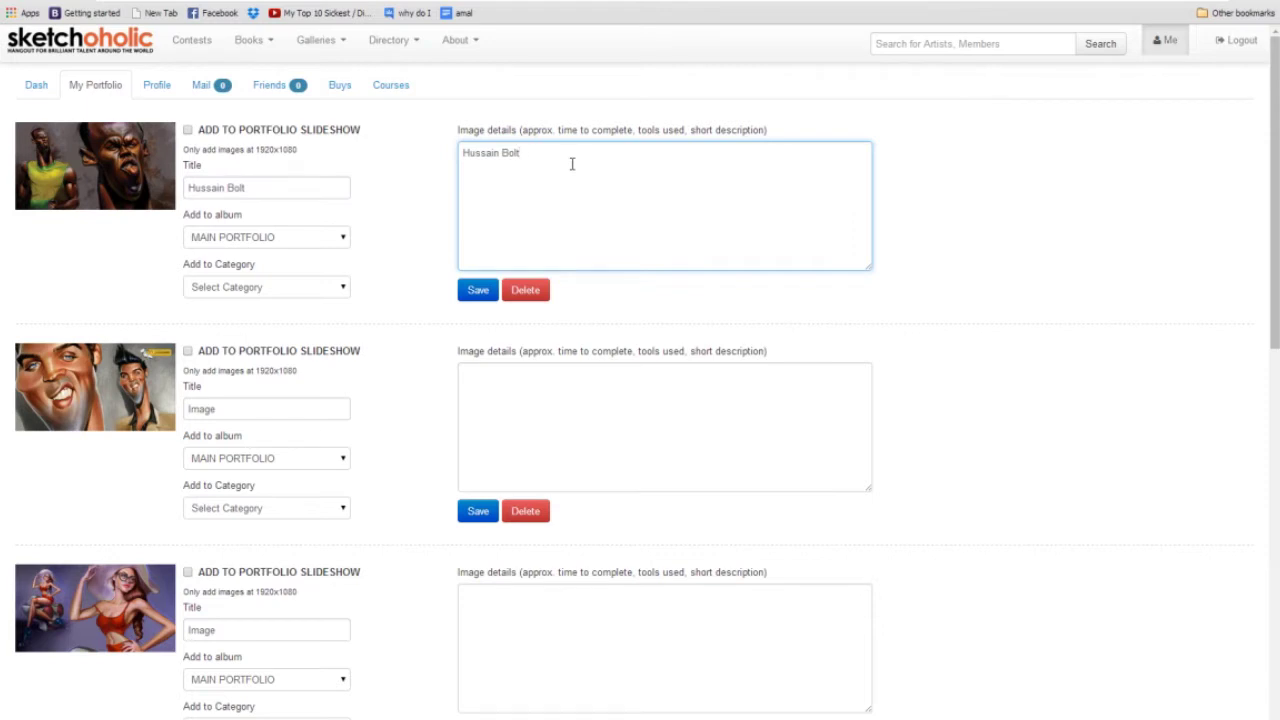
text(, Digital Painting, Software Used: Adobe Photoshop)
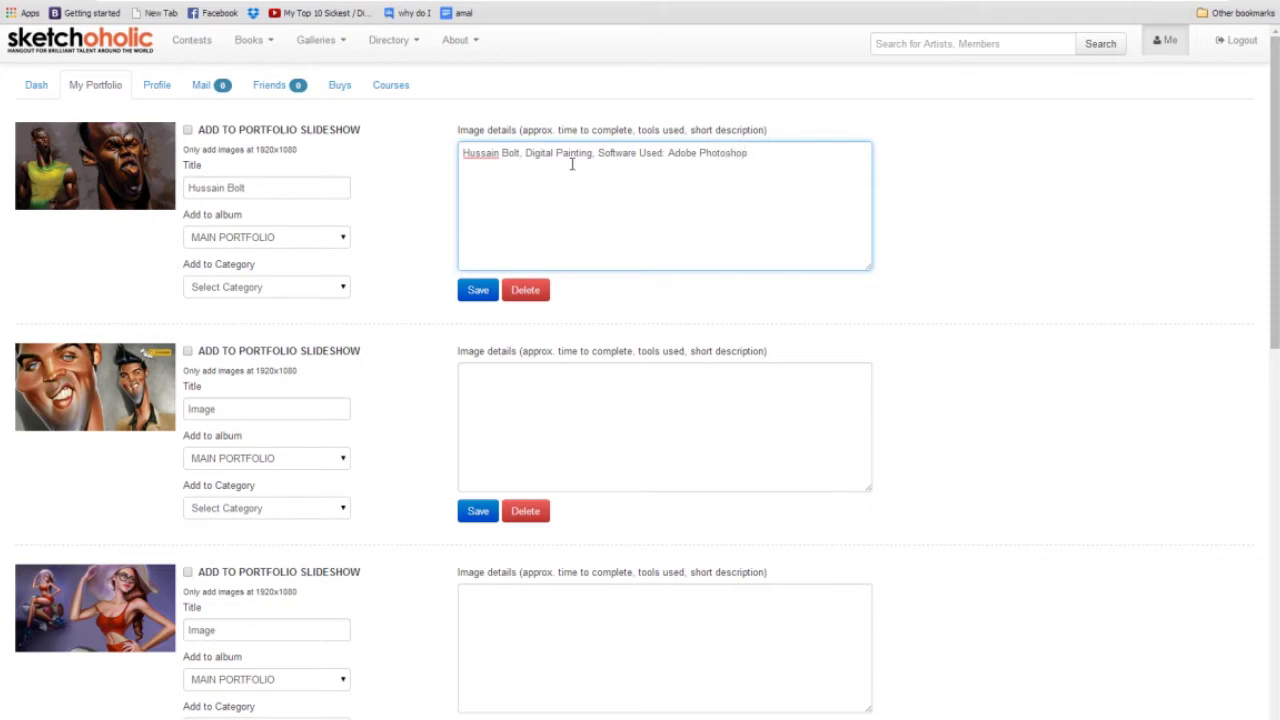
key(ctrl+a)
key(ctrl+c)
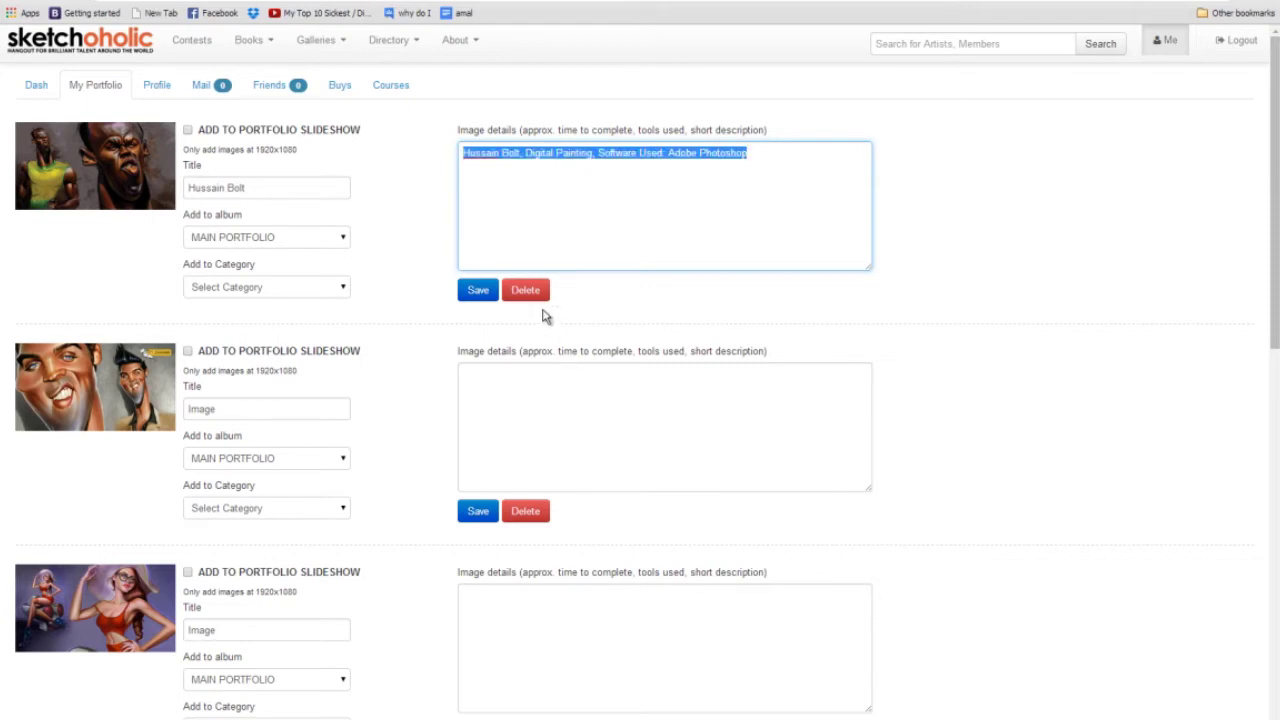
Set the second image's details to 'Digital Painting, Software Used: Adobe Photoshop' and copy that text.
click(463, 424)
key(ctrl+v)
scroll(498, 424, down, 1)
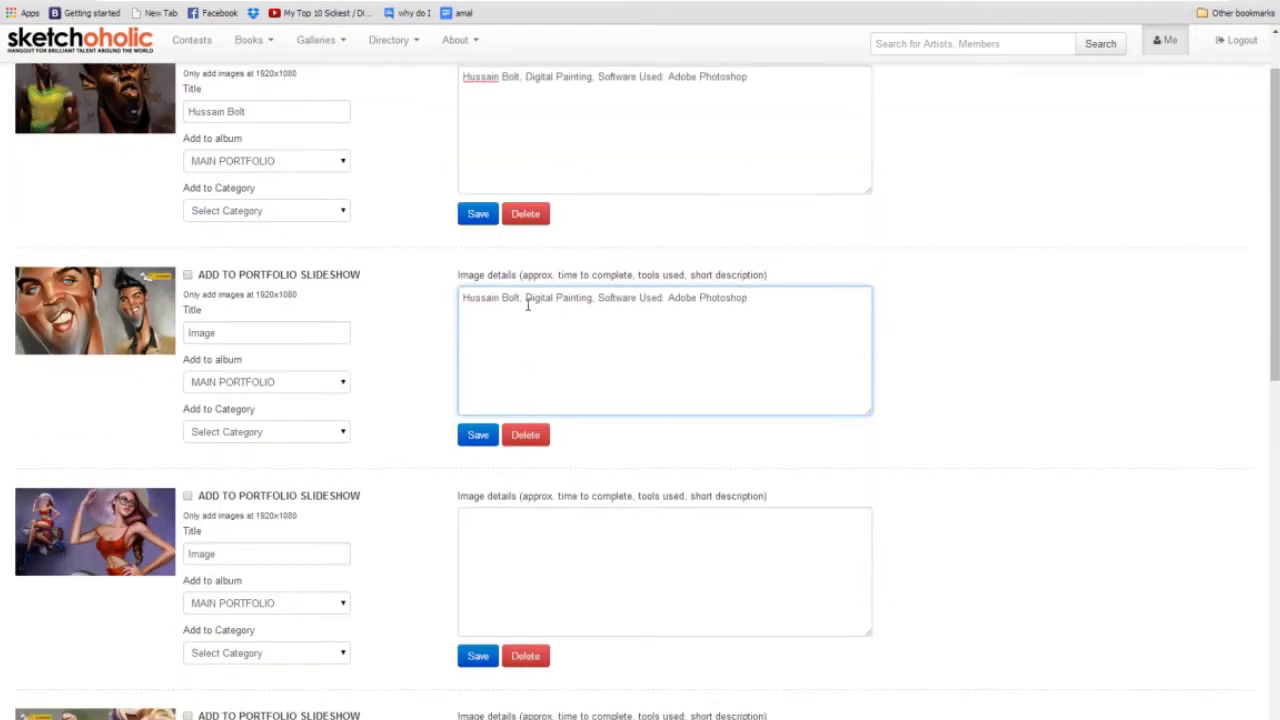
drag(530, 299, 391, 295)
key(BackSpace)
key(Delete)
key(ctrl+a)
key(ctrl+c)
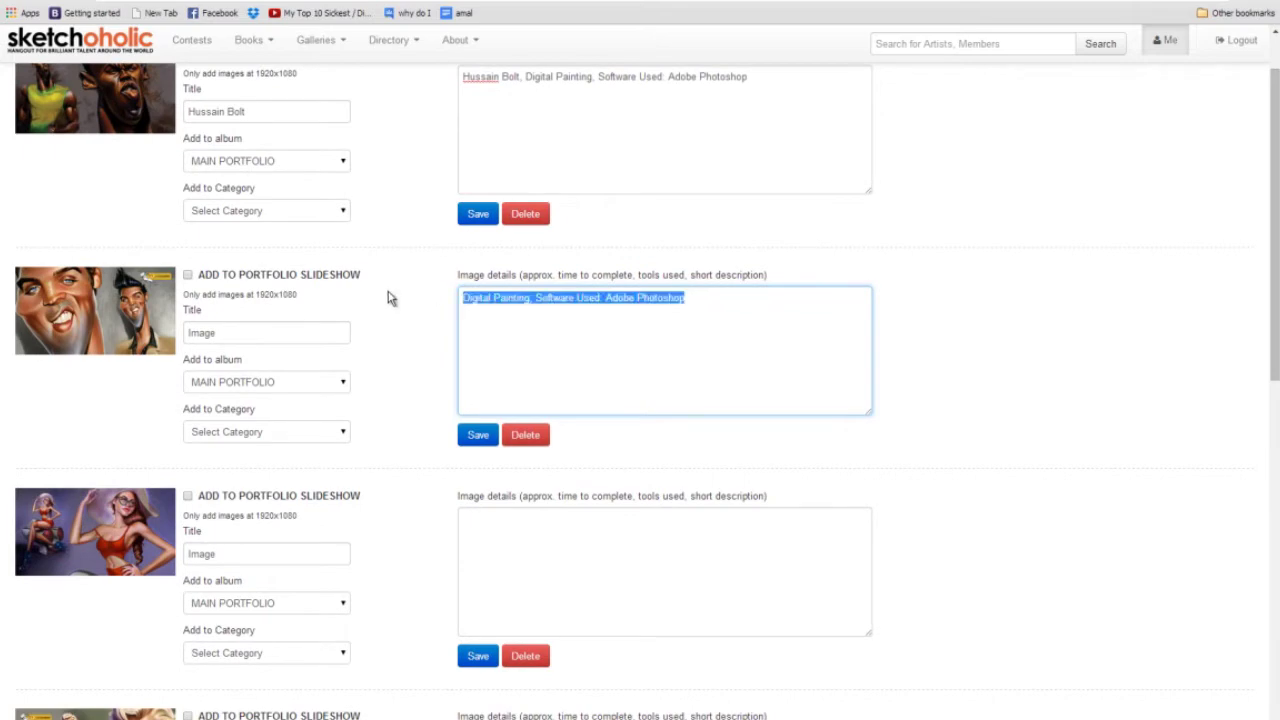
Paste the same Digital Painting description into the remaining four images' details.
click(543, 535)
key(ctrl+v)
scroll(554, 531, down, 5)
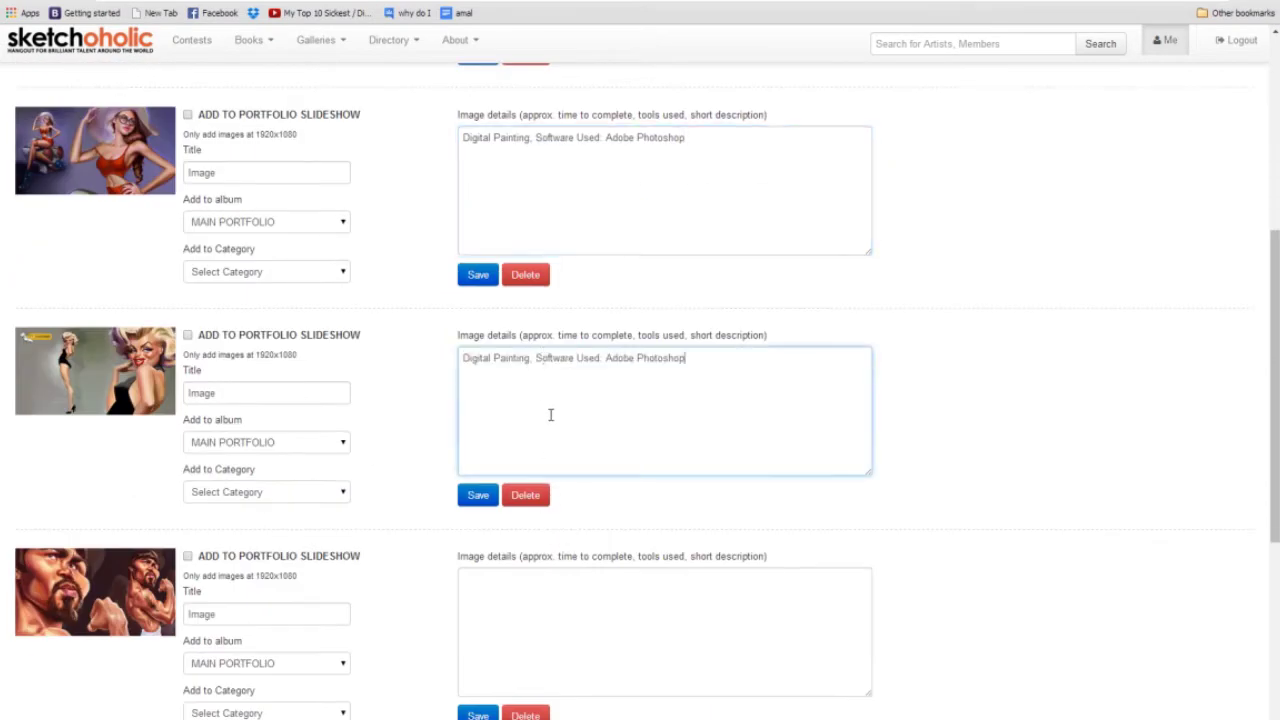
click(546, 391)
key(ctrl+v)
scroll(548, 405, down, 2)
click(545, 440)
key(ctrl+v)
click(543, 663)
key(ctrl+v)
scroll(546, 668, down, 3)
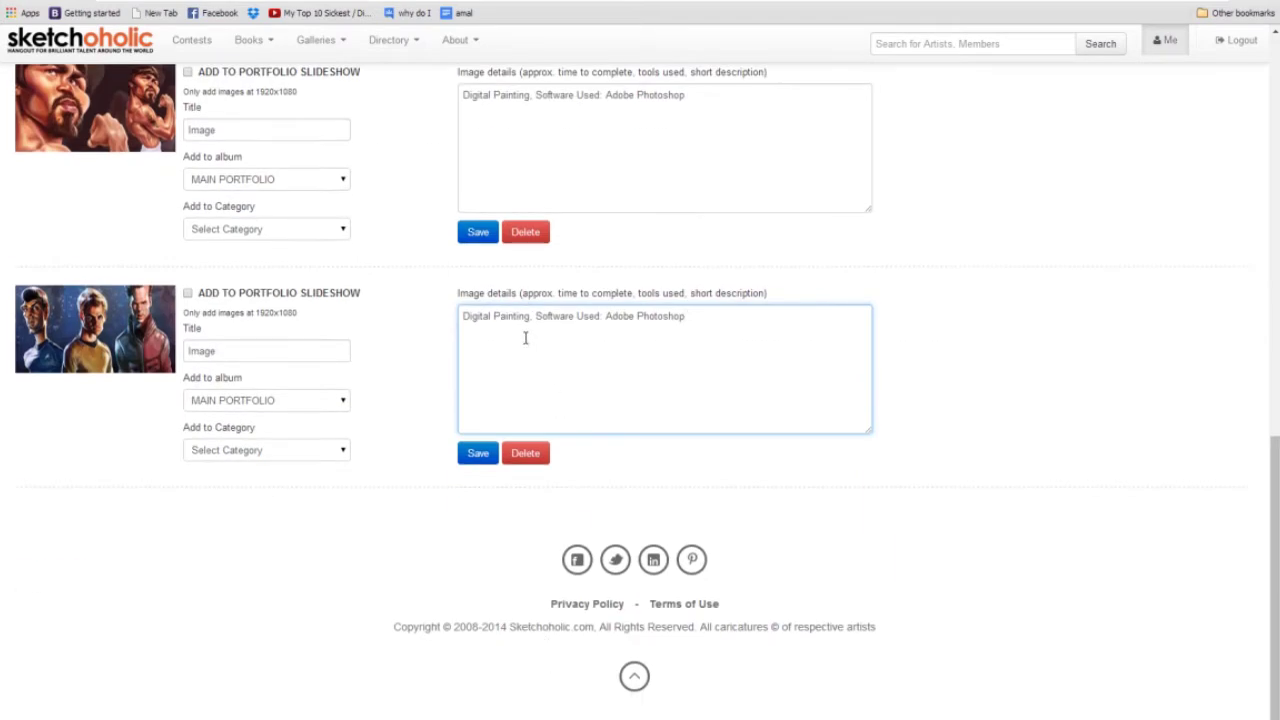
scroll(520, 340, up, 15)
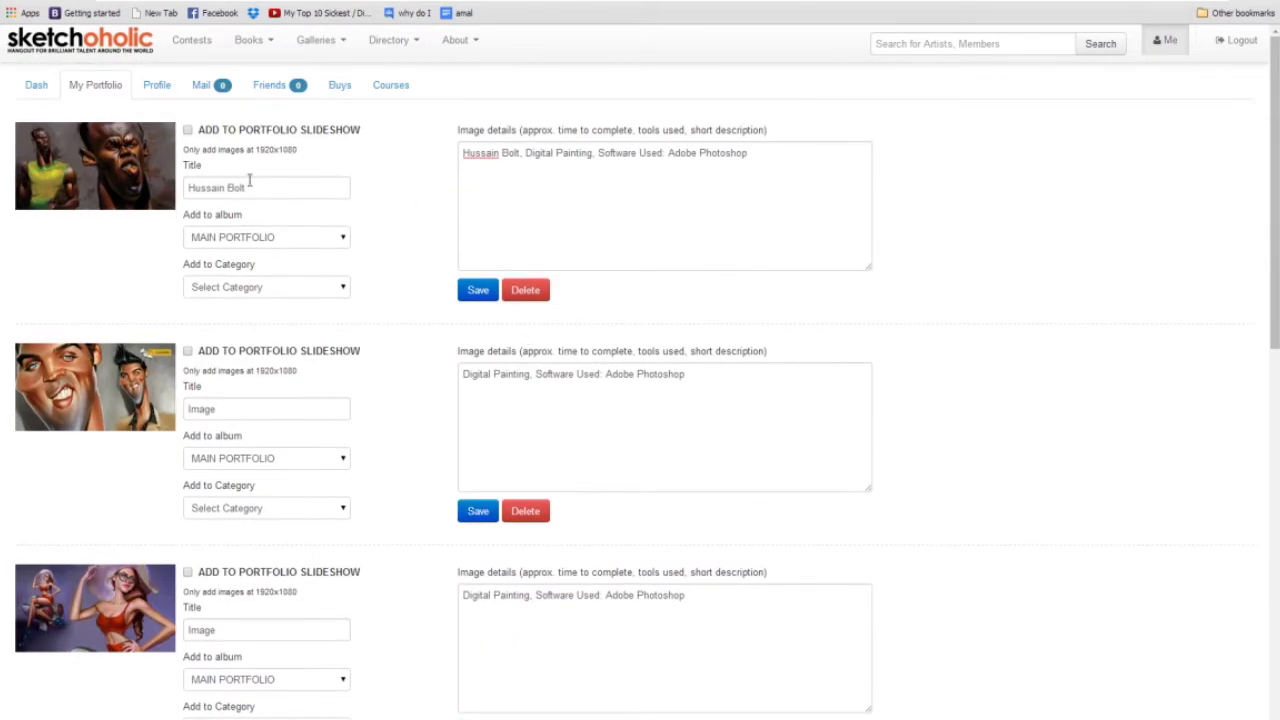
Title the second image 'Elvis Presley by' plus the artist's name, fixing the capital B and the spelling.
drag(246, 409, 168, 422)
text(El)
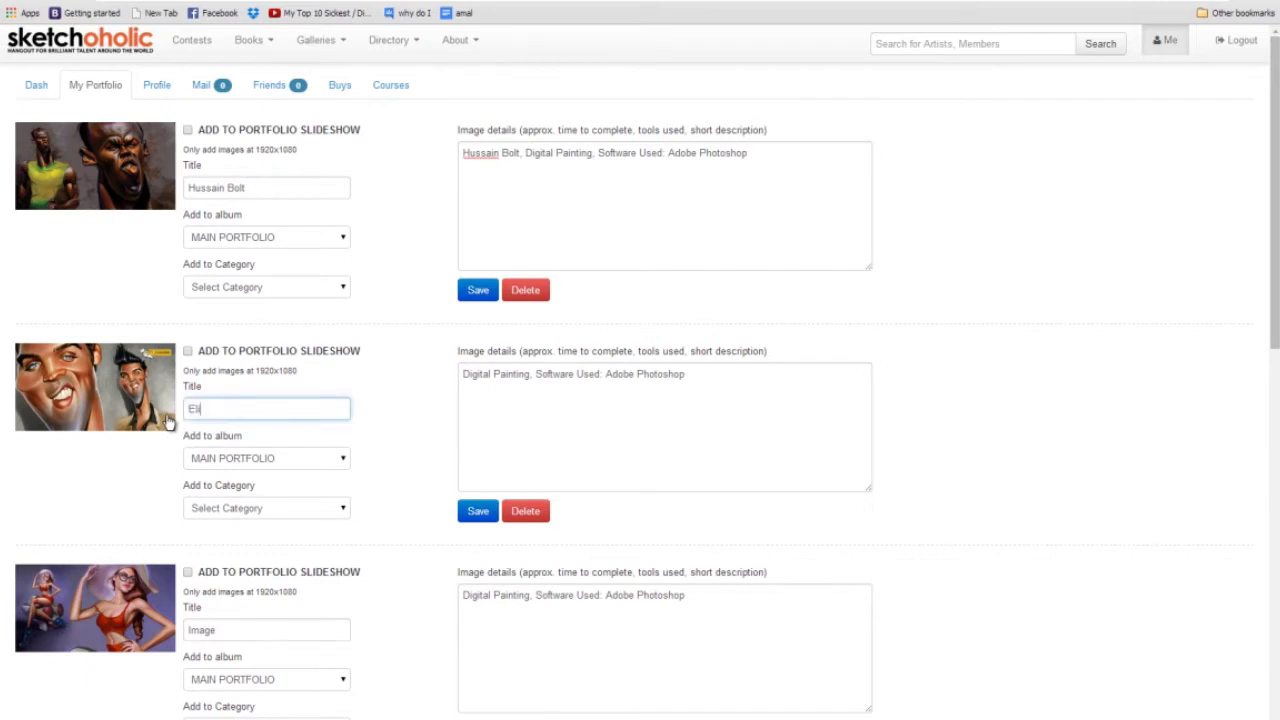
text(vis Preseley By Bogdan Covaciu)
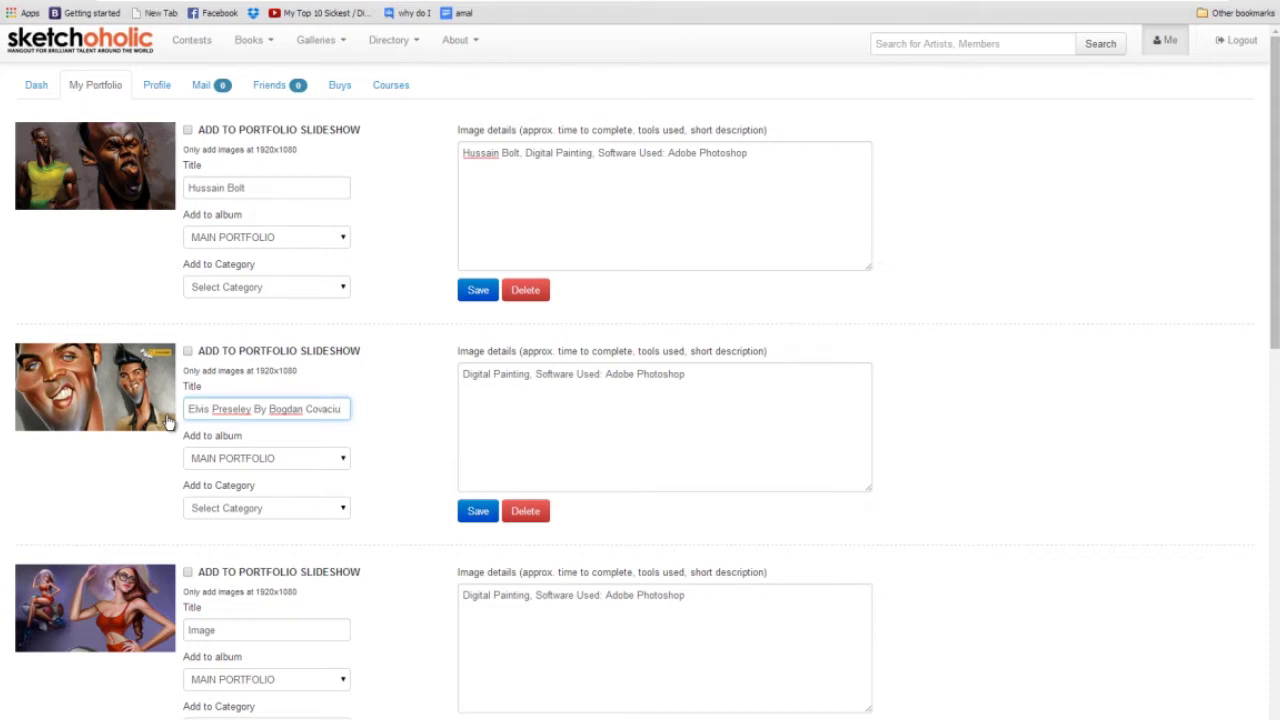
click(255, 408)
key(BackSpace)
text(b)
click(228, 408)
key(Delete)
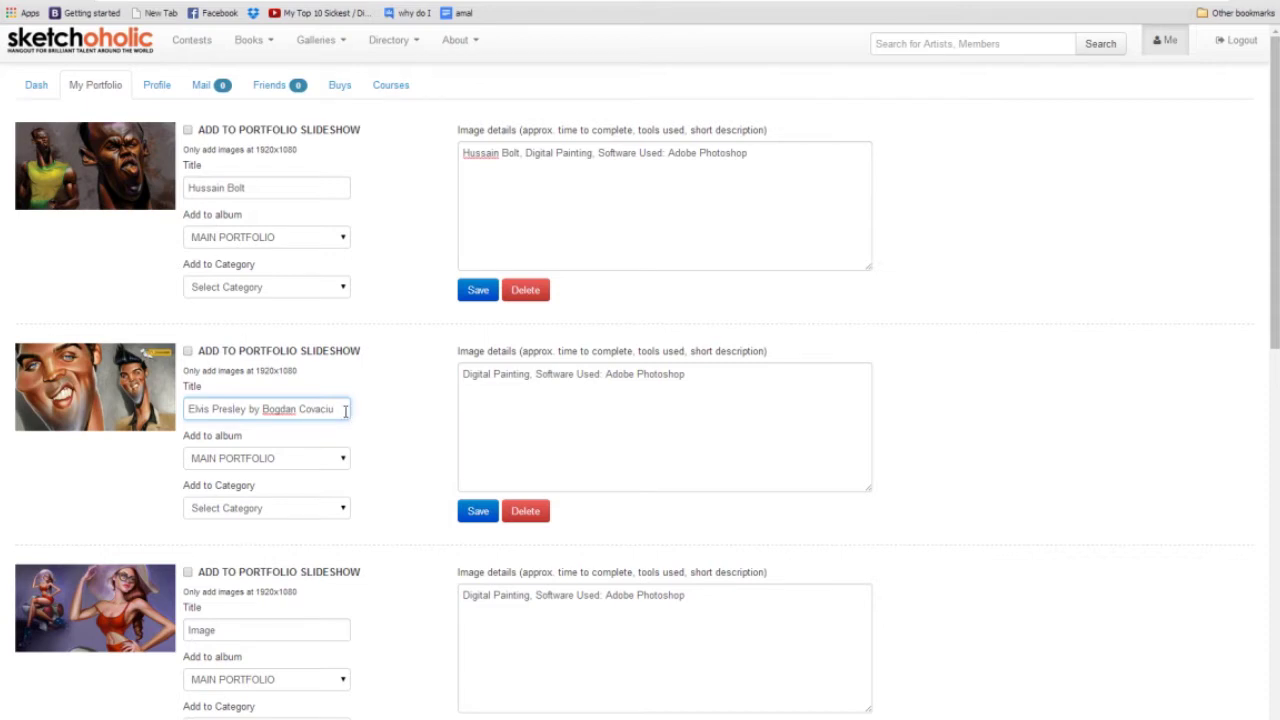
drag(338, 408, 178, 410)
drag(460, 374, 822, 369)
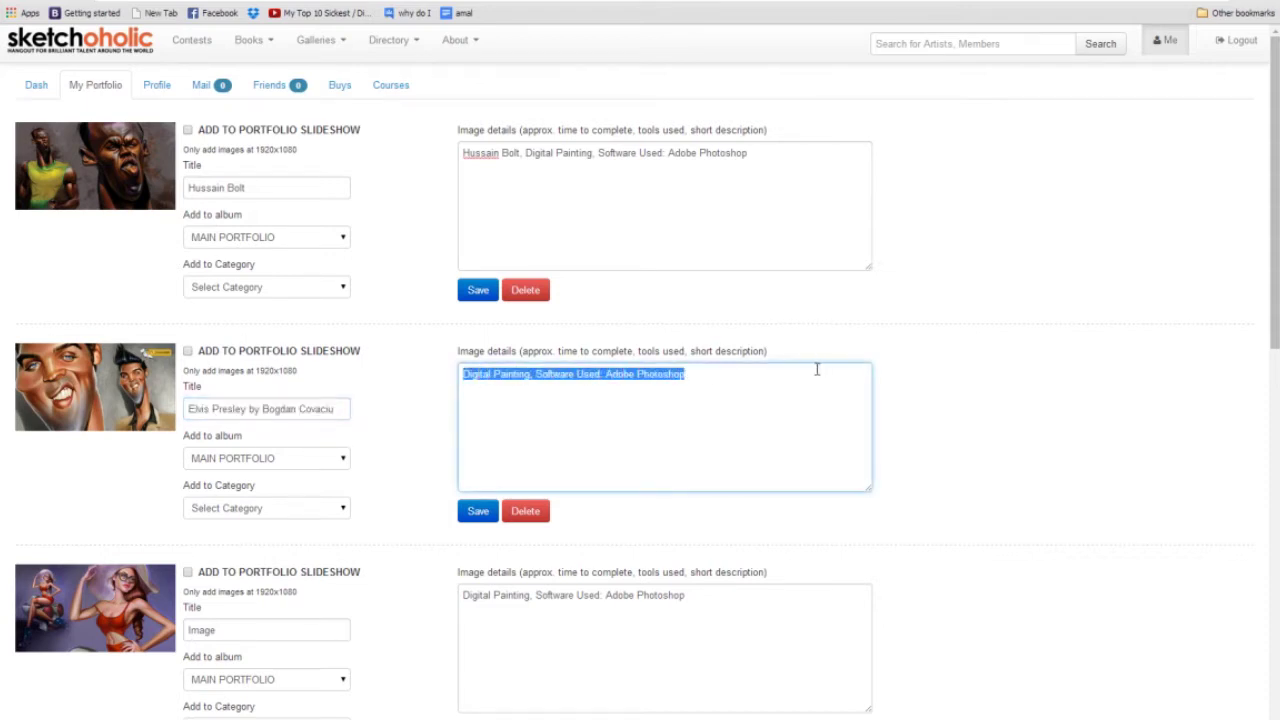
click(348, 409)
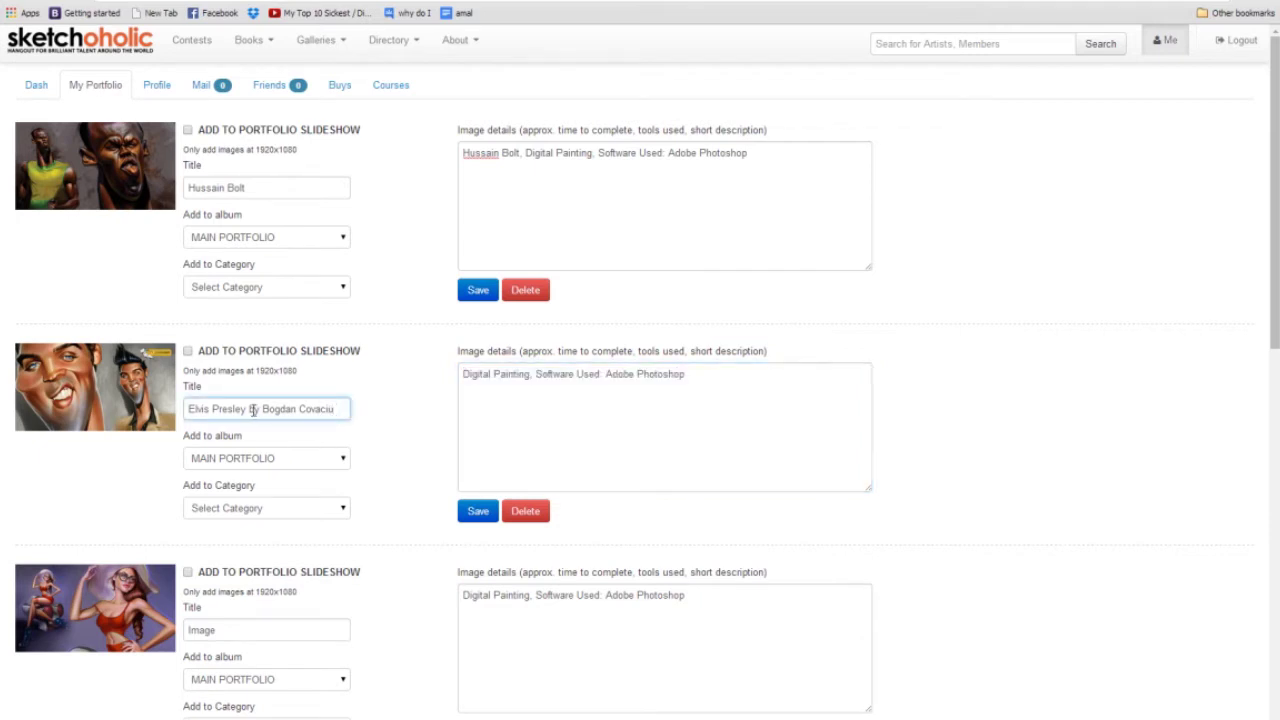
drag(250, 410, 397, 408)
key(ctrl+c)
click(268, 178)
Title the Marilyn image 'Marilyn Monroe' and the third image 'Girl by', each with the artist credit.
scroll(268, 200, down, 6)
drag(254, 207, 118, 206)
text(Marilyn Monroe)
key(ctrl+v)
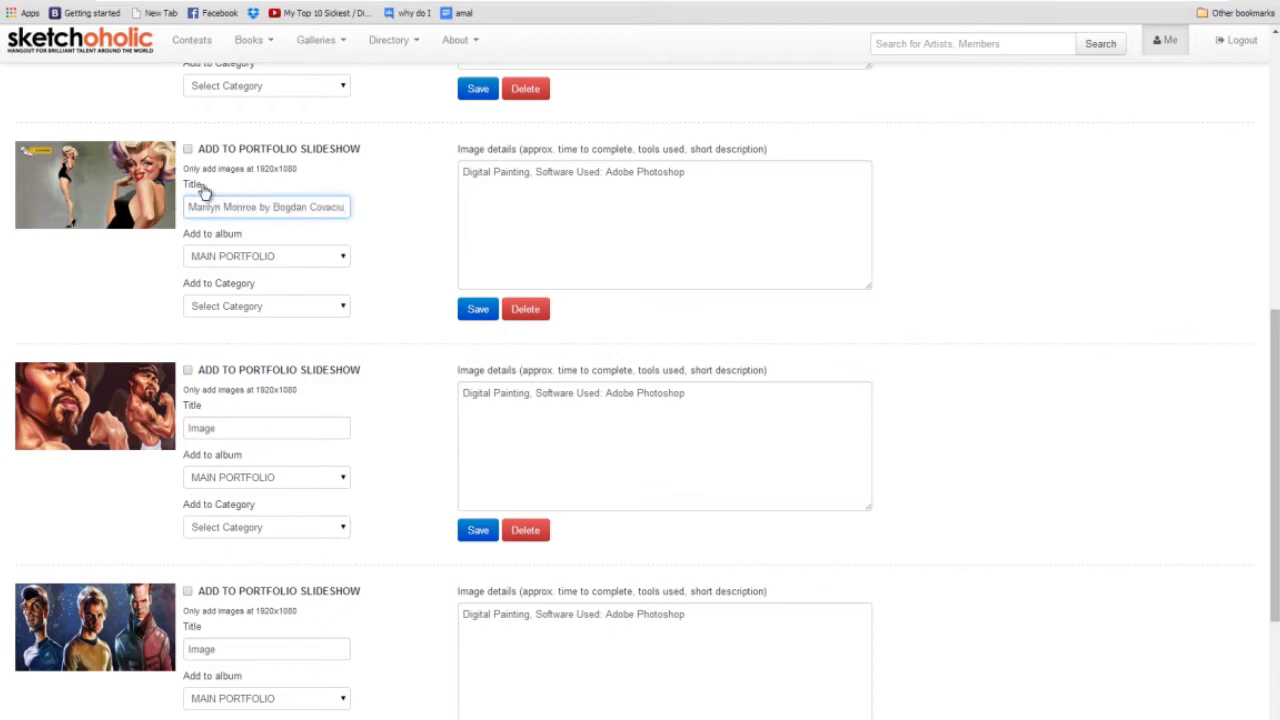
scroll(265, 287, up, 3)
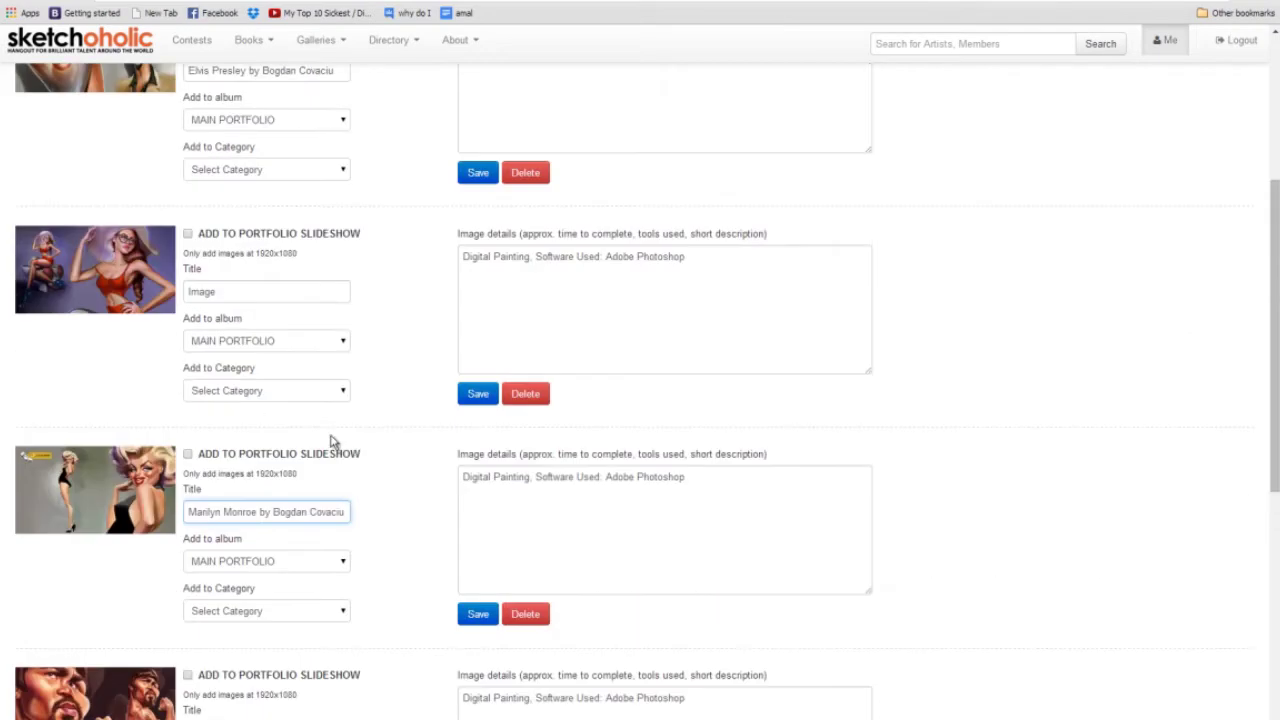
double_click(214, 291)
text(Girl by)
key(ctrl+v)
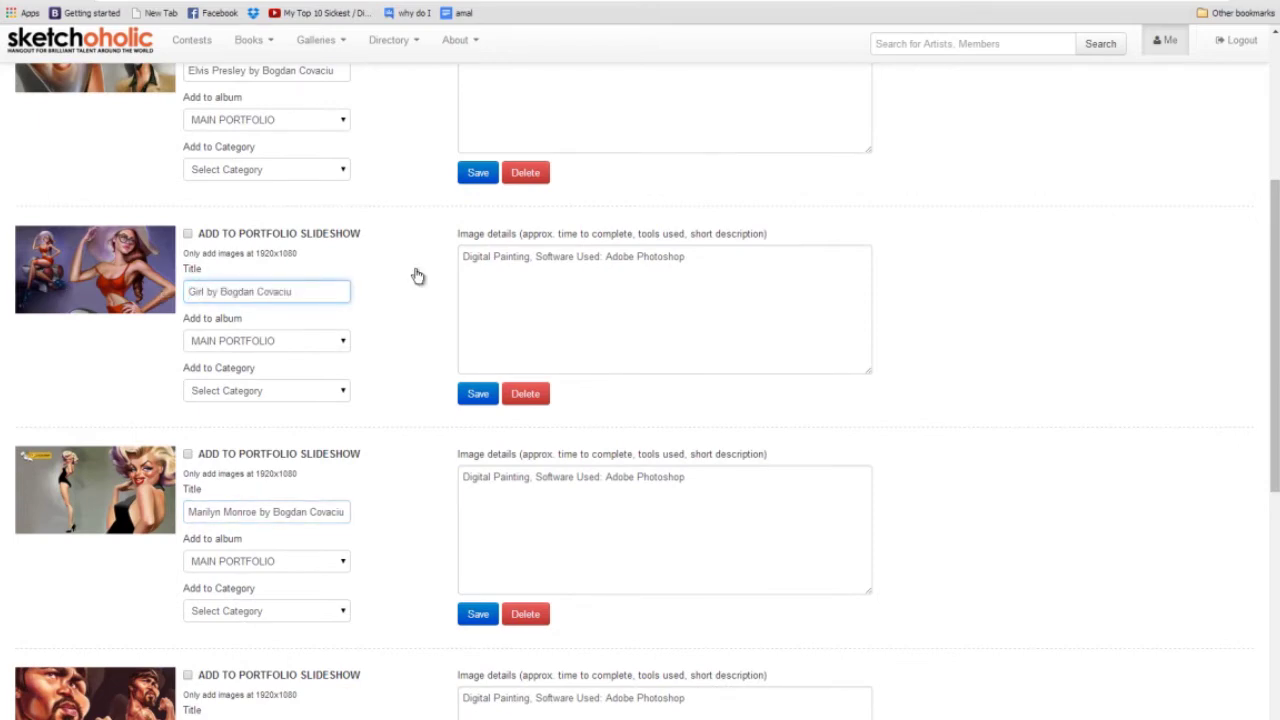
Append 'by' and the artist credit to the Hussain Bolt title.
scroll(414, 277, up, 1)
scroll(271, 220, up, 3)
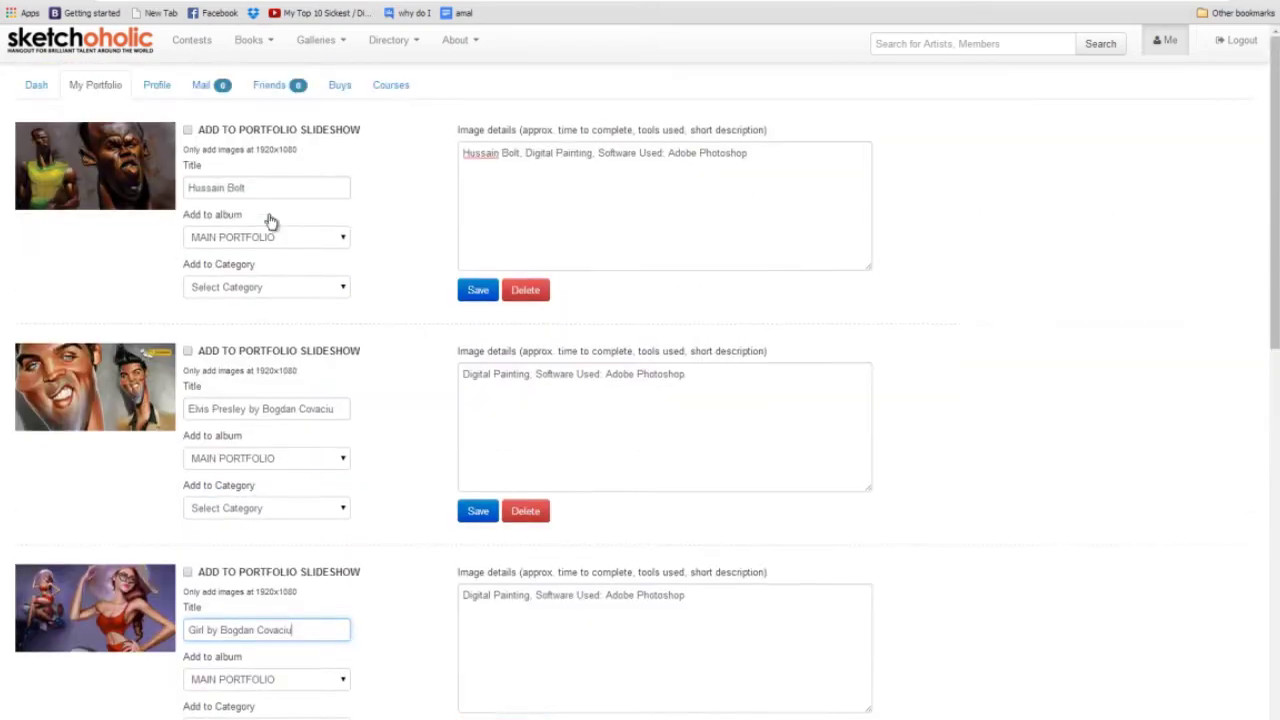
scroll(271, 226, down, 3)
scroll(268, 160, up, 3)
click(271, 192)
text(by)
key(ctrl+v)
Retitle the Star Trek image 'Stark Trek Caricature by' with the artist credit.
scroll(300, 277, down, 8)
click(251, 527)
key(ctrl+a)
text(Star)
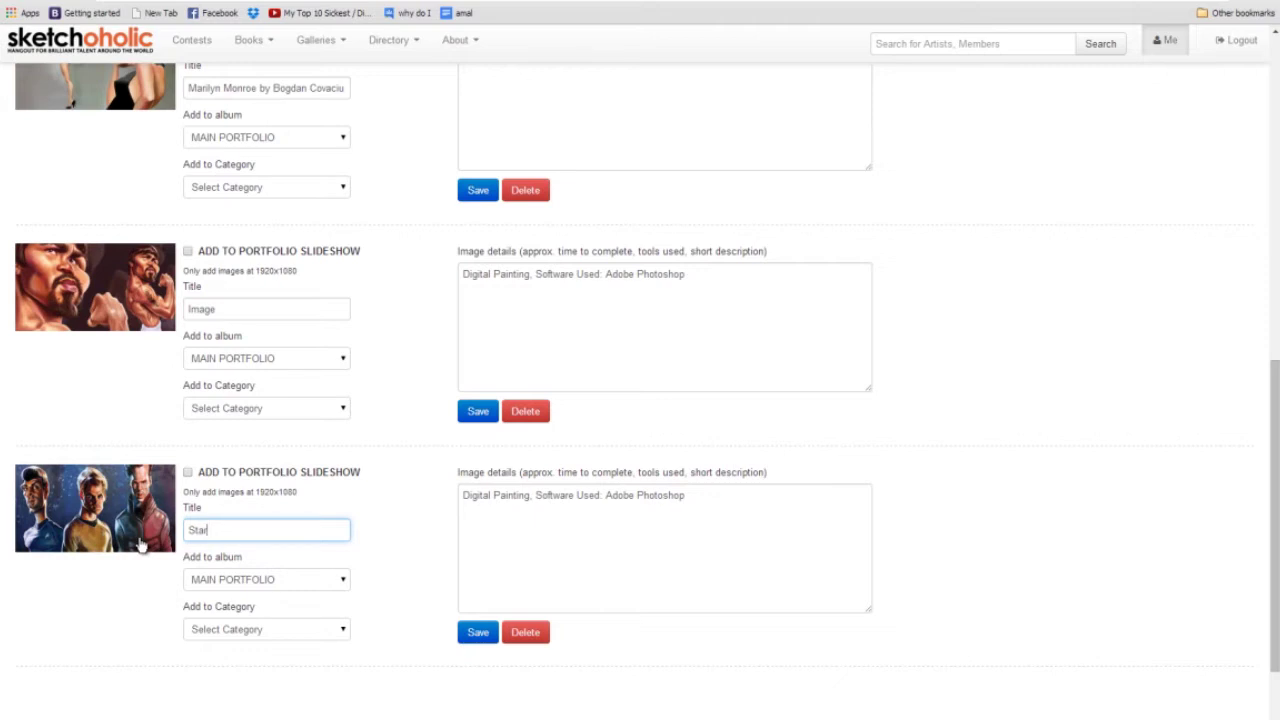
text(k Trek by)
key(ctrl+v)
click(236, 531)
text(Carica)
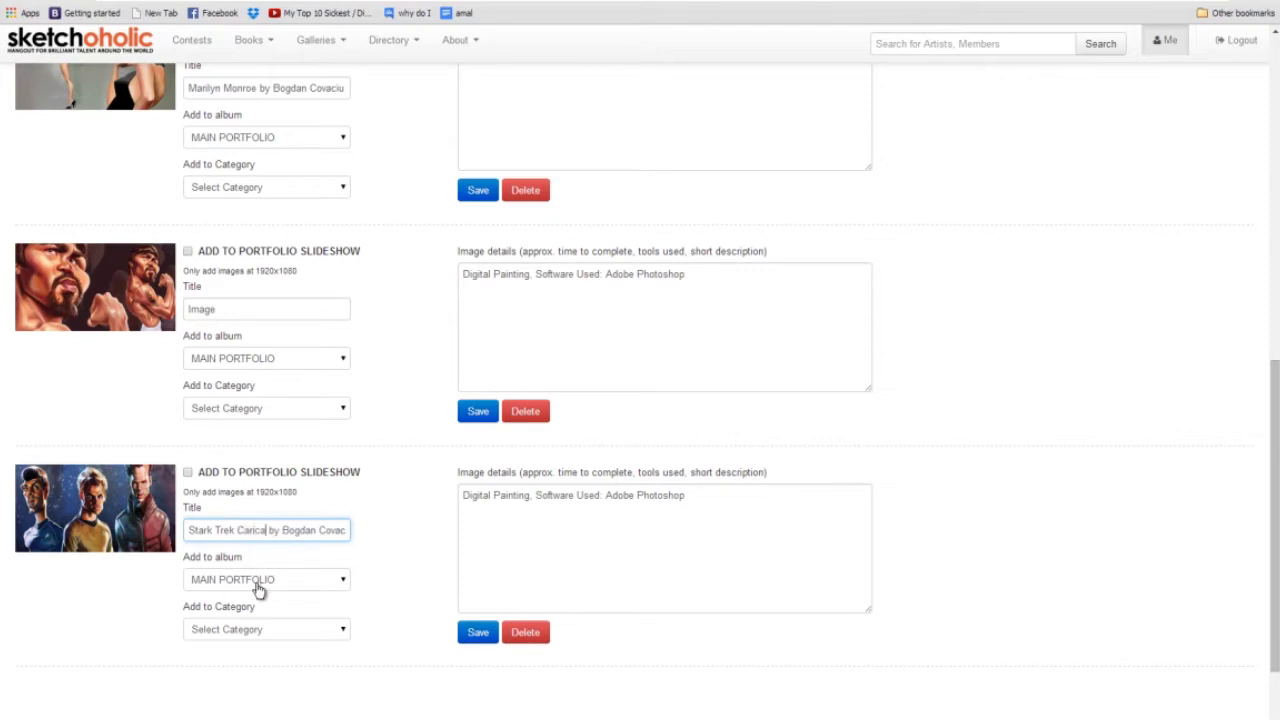
text(u)
key(BackSpace)
text(ture)
key(shift+Left)
key(shift+Left)
key(shift+Left)
key(shift+Left)
key(shift+Left)
key(shift+Left)
key(shift+Left)
key(shift+Left)
key(shift+Left)
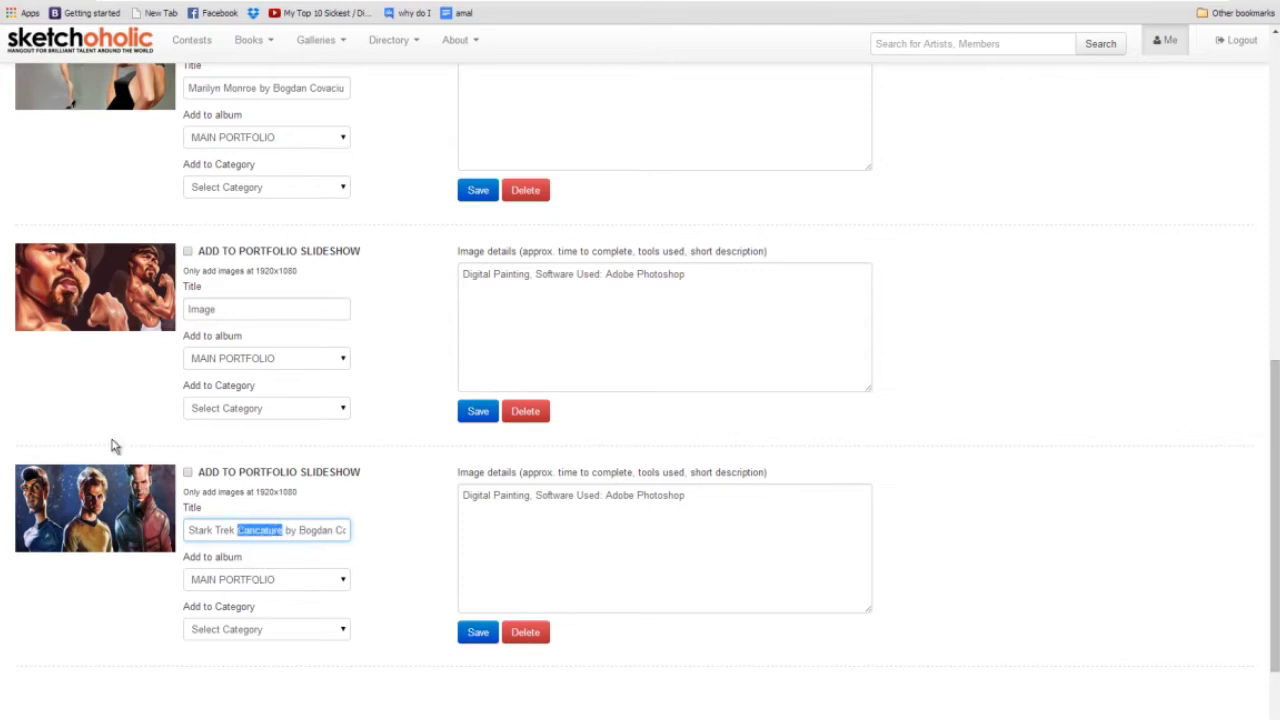
Replace the boxer image's placeholder title with 'Paquiax Caricature by' and the artist's full name.
double_click(229, 318)
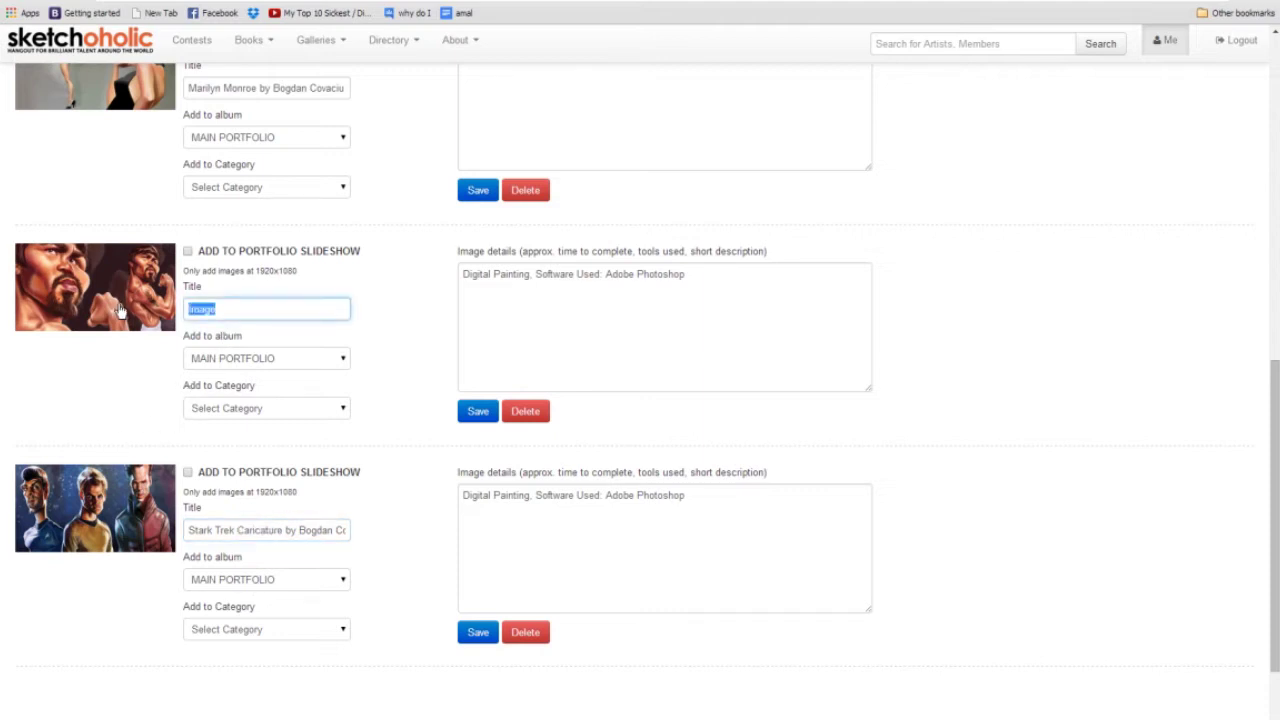
text(Pl)
text(quiao )
text(by)
key(BackSpace)
key(BackSpace)
text(Caricature by Bofda)
key(BackSpace)
key(BackSpace)
key(BackSpace)
text(gdan Covaciu)
key(Home)
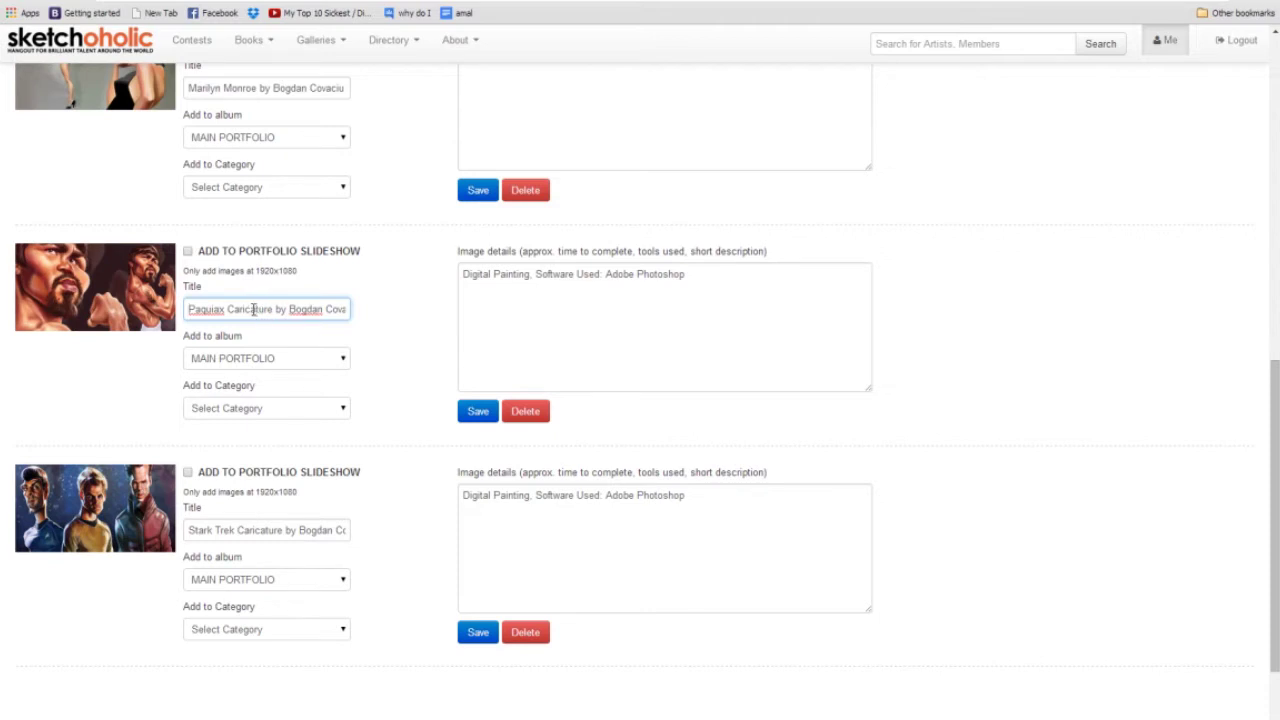
Check the boxer title's words and artist name, then bring up the image's options.
double_click(253, 309)
click(252, 311)
drag(228, 311, 274, 311)
drag(189, 310, 279, 313)
click(230, 312)
drag(289, 311, 390, 314)
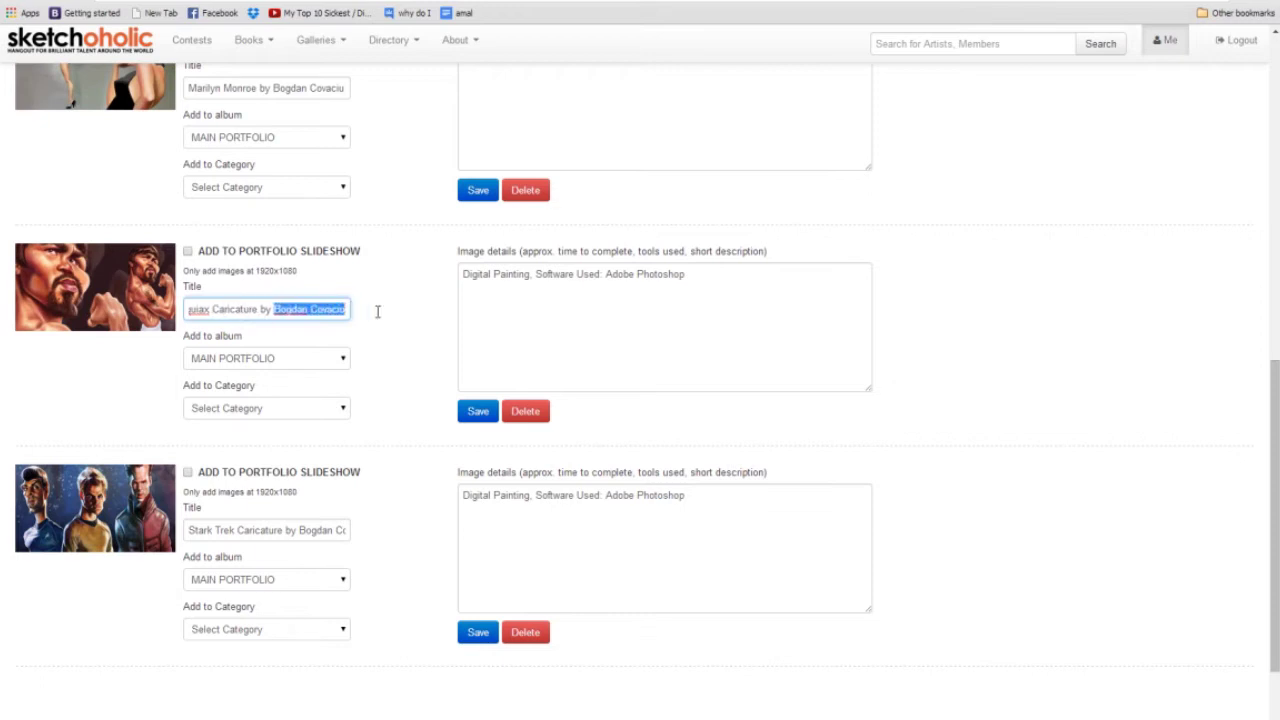
click(261, 309)
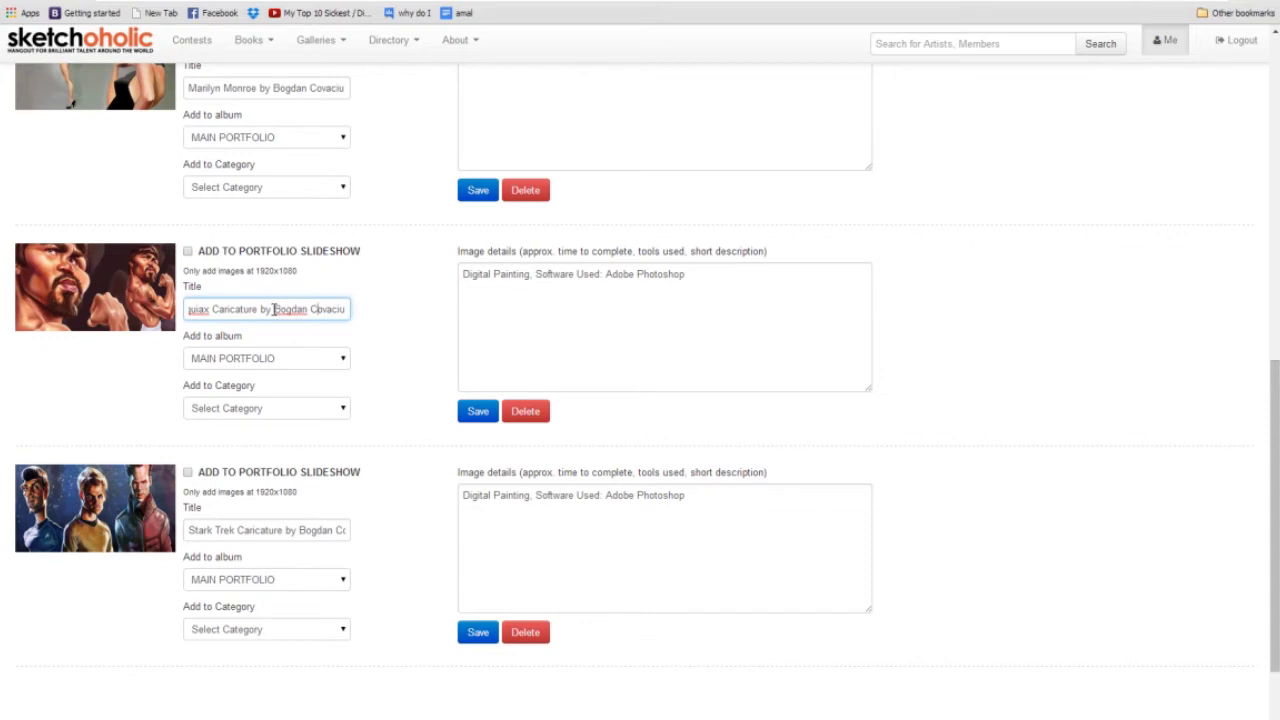
drag(273, 309, 389, 310)
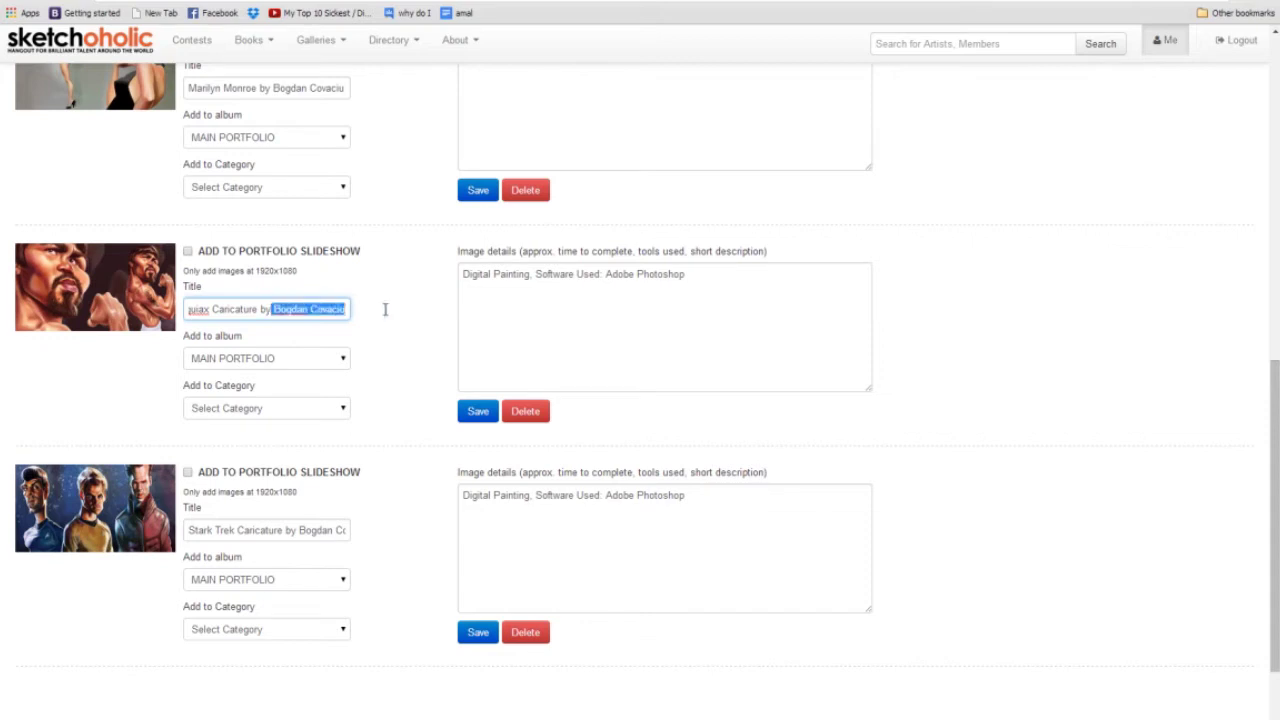
click(271, 309)
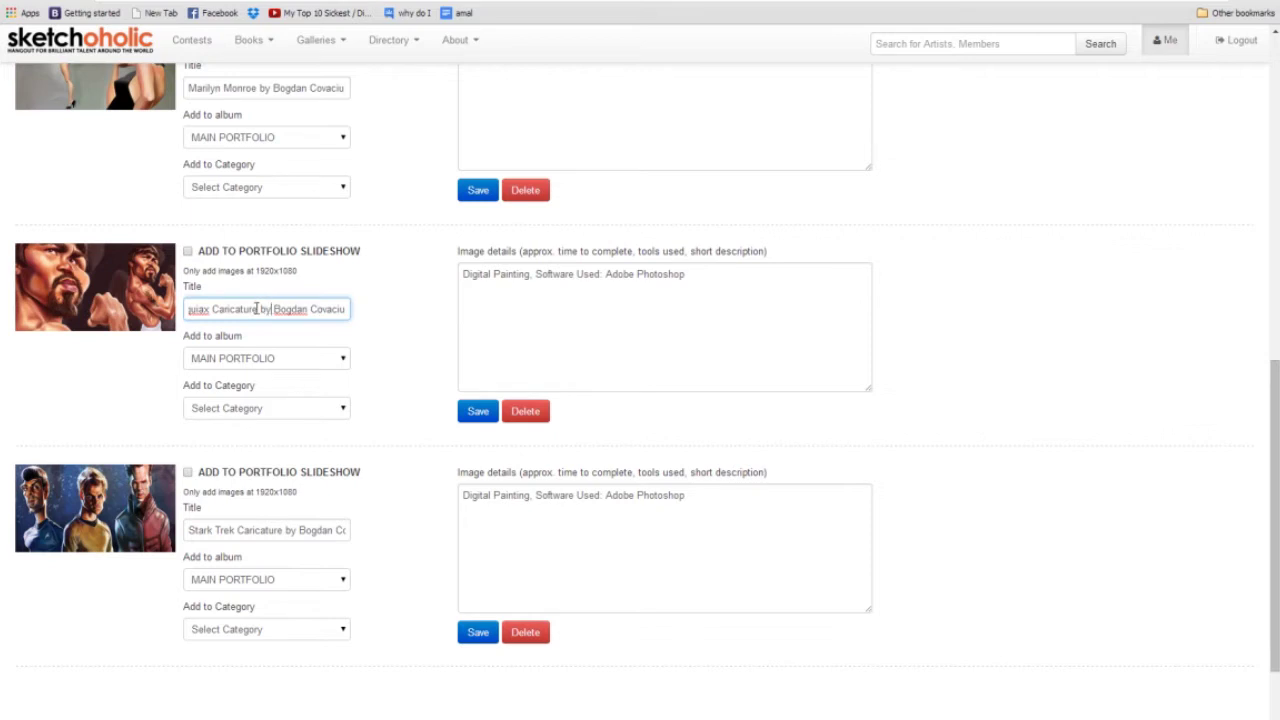
right_click(100, 270)
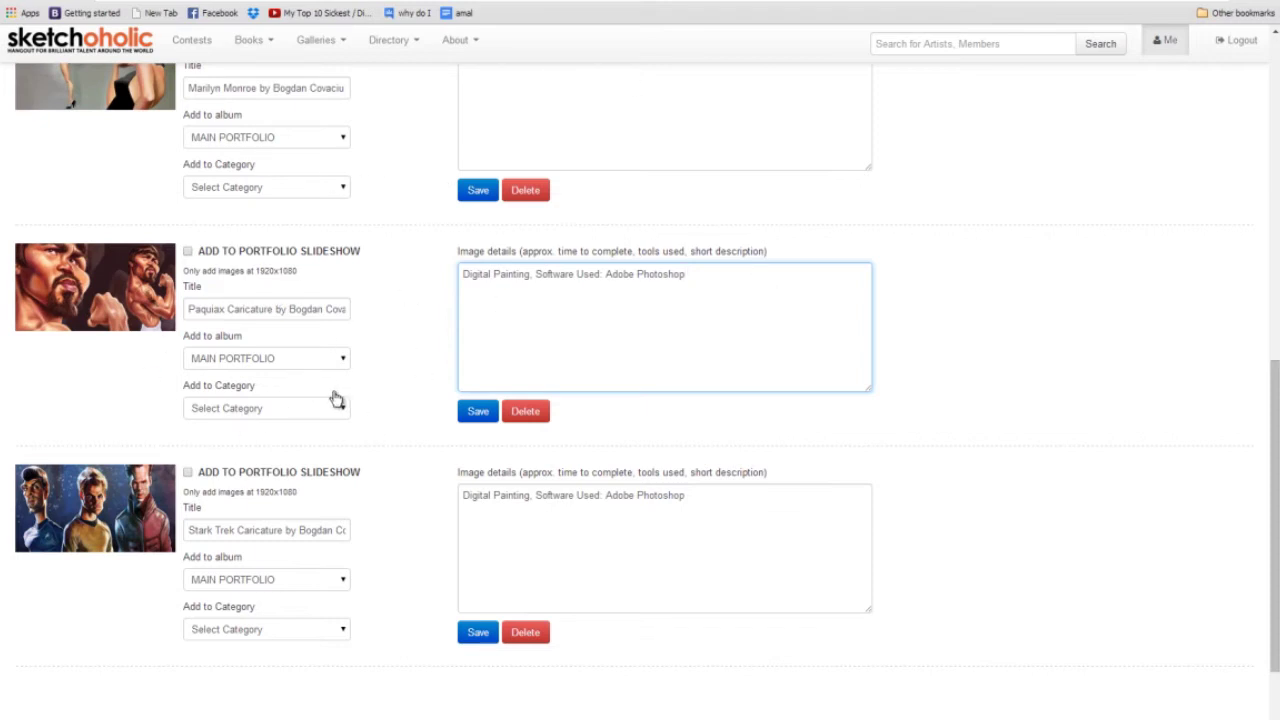
Keep the first image in MAIN PORTFOLIO and file it under Caricatures (All media).
scroll(300, 360, up, 3)
scroll(337, 428, up, 5)
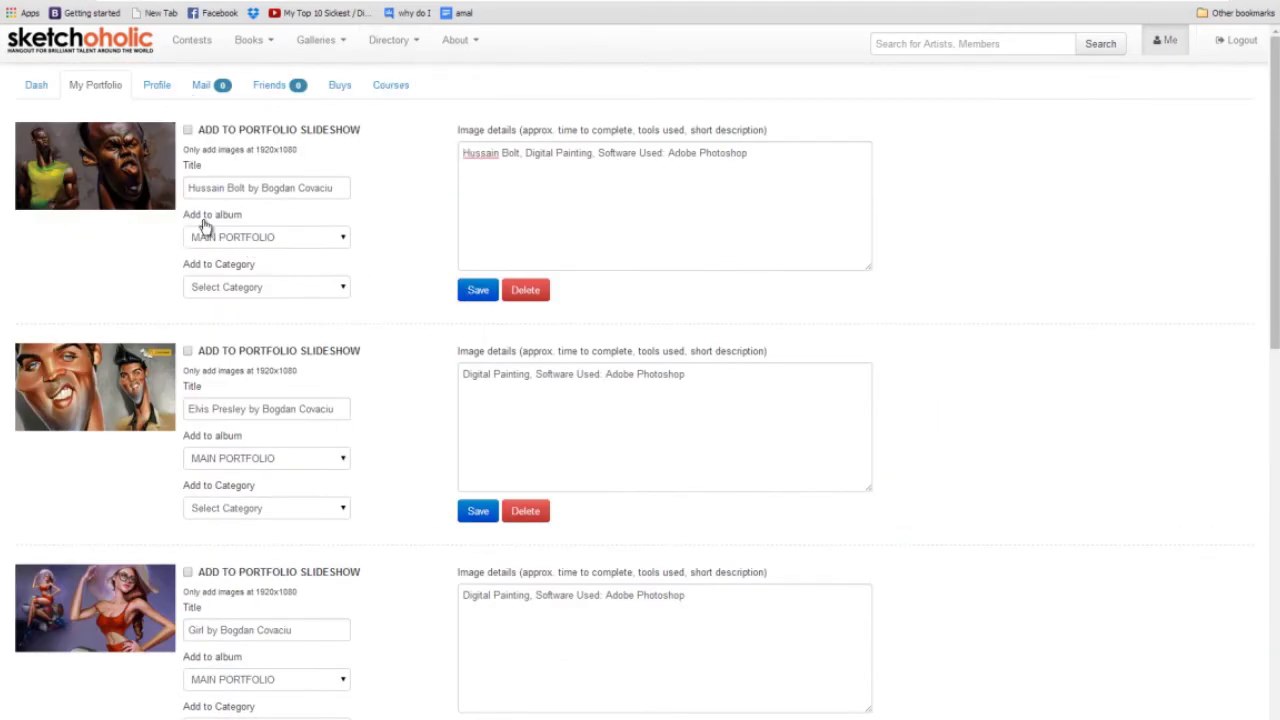
click(247, 236)
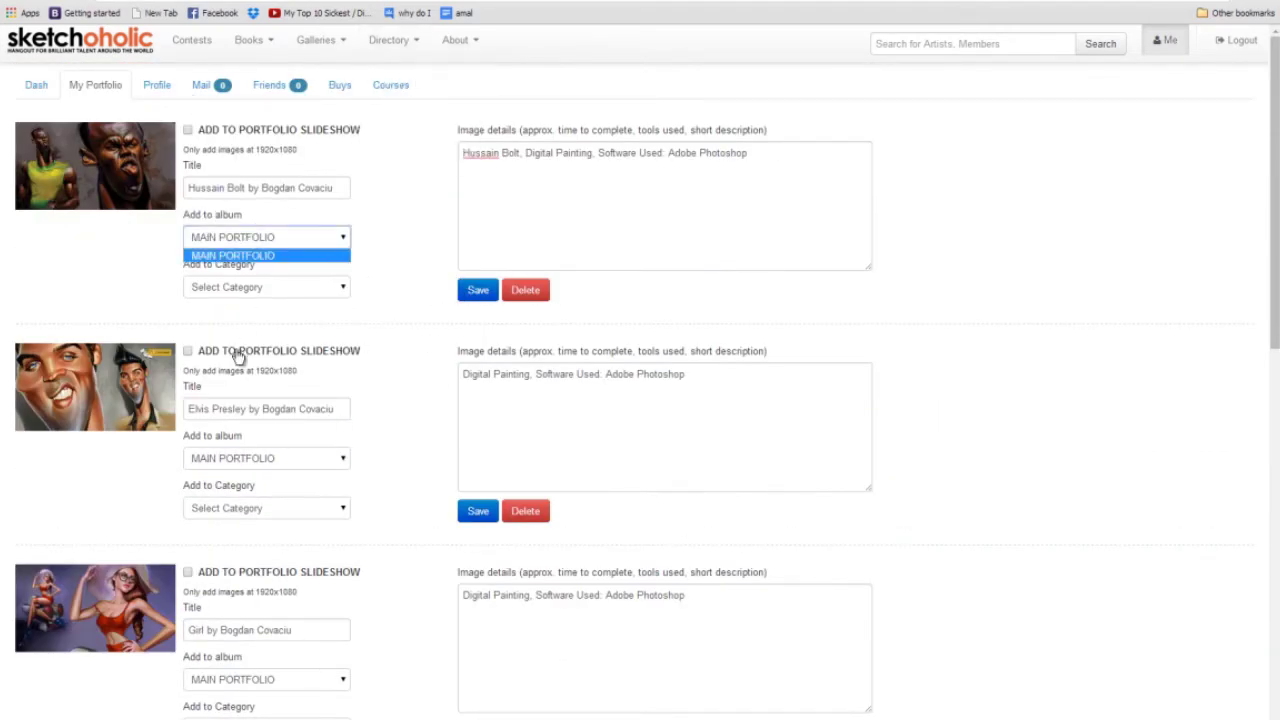
click(248, 257)
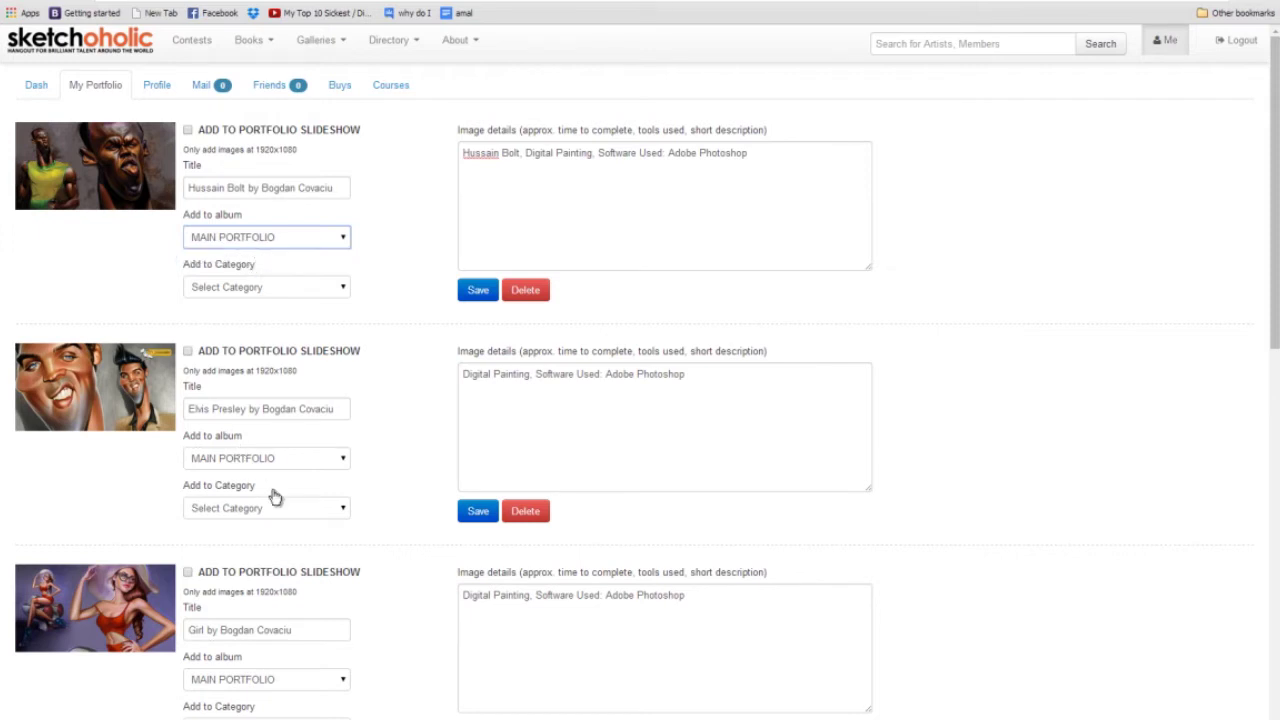
click(278, 290)
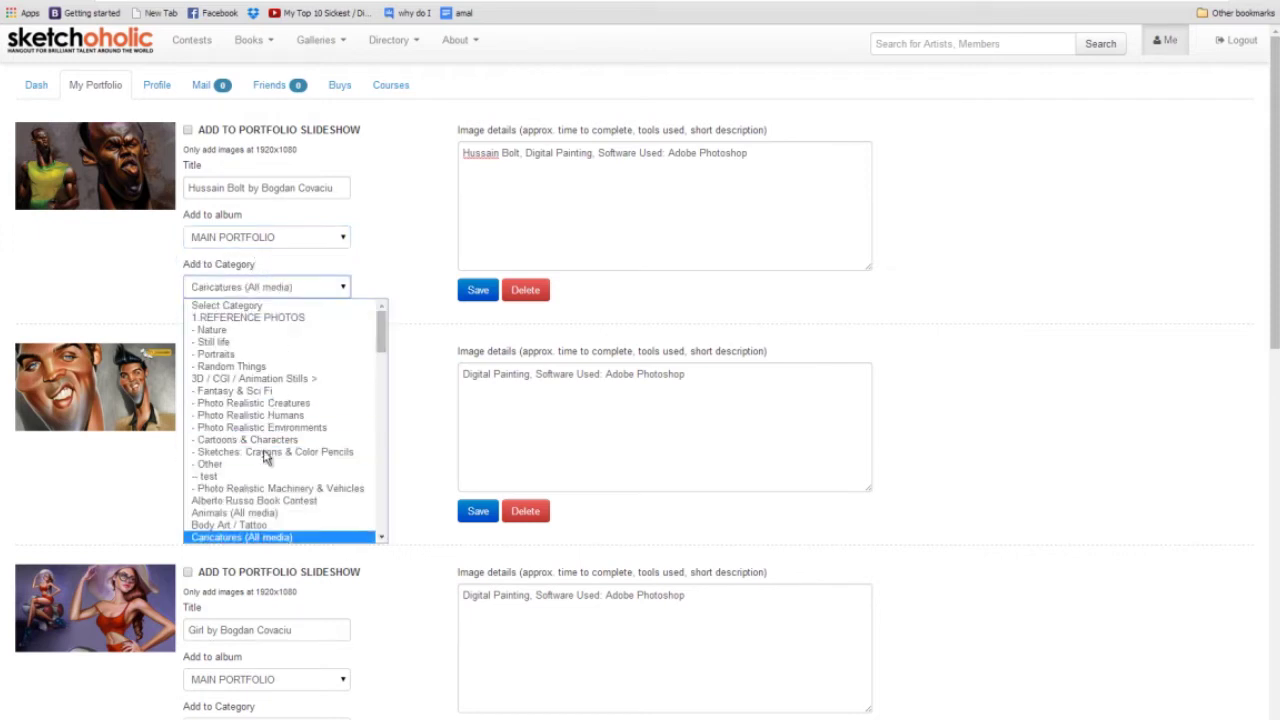
click(240, 537)
Set the remaining images, including the boxer and Star Trek ones, to Caricatures (All media).
click(254, 510)
scroll(248, 710, down, 3)
click(251, 648)
click(253, 624)
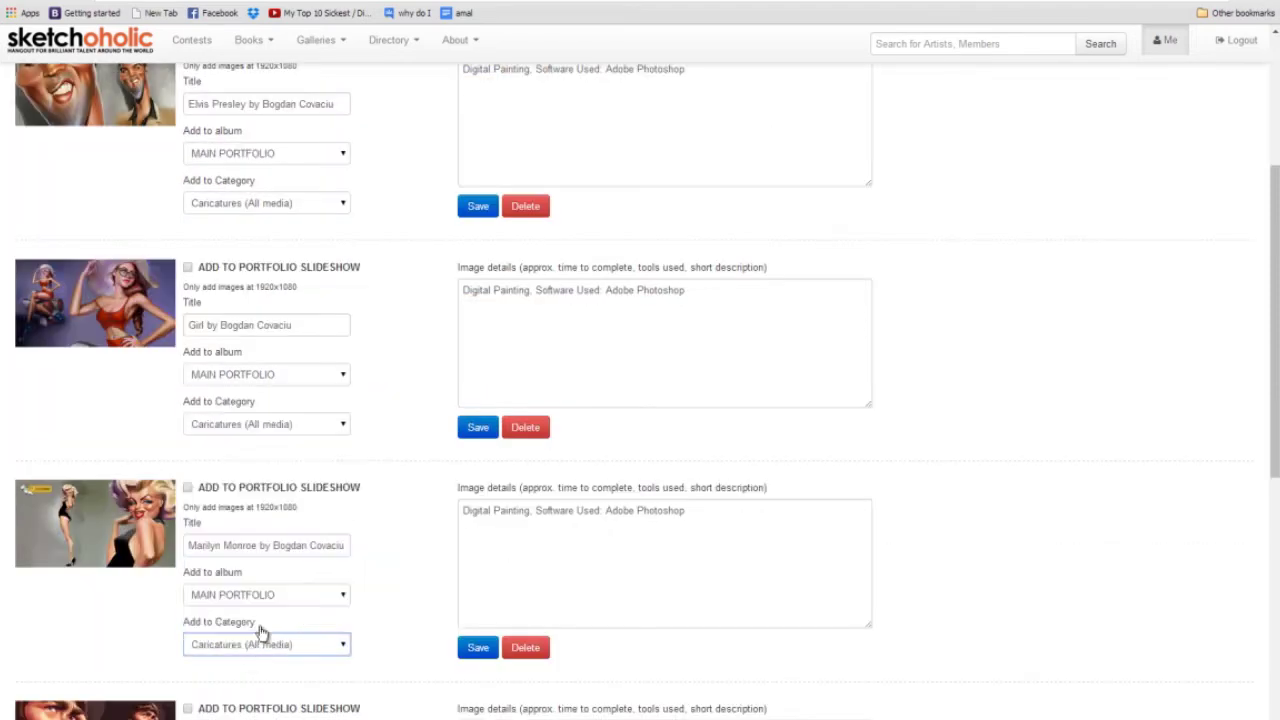
scroll(257, 634, down, 3)
click(246, 562)
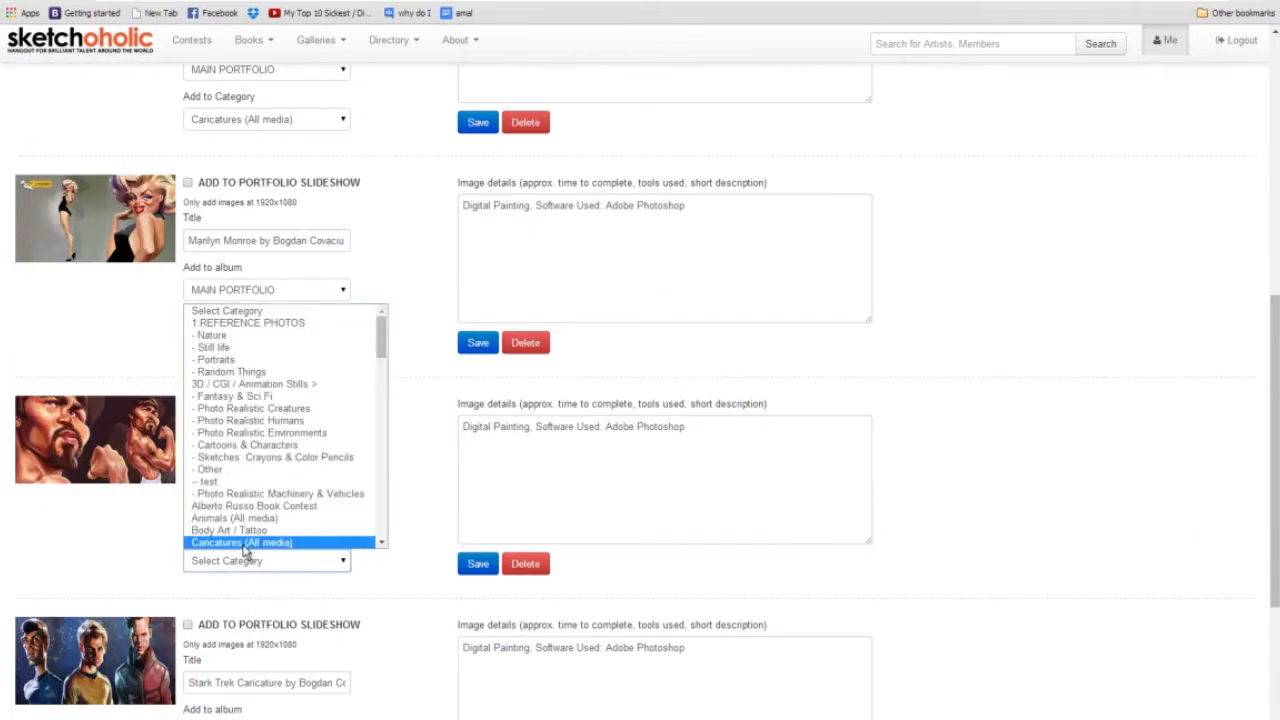
click(250, 542)
scroll(250, 550, down, 3)
click(230, 553)
click(250, 537)
Save the updated details of the first three images.
click(477, 556)
click(484, 452)
click(478, 452)
Save the last image's details, then add the Star Trek image to the portfolio slideshow.
click(476, 292)
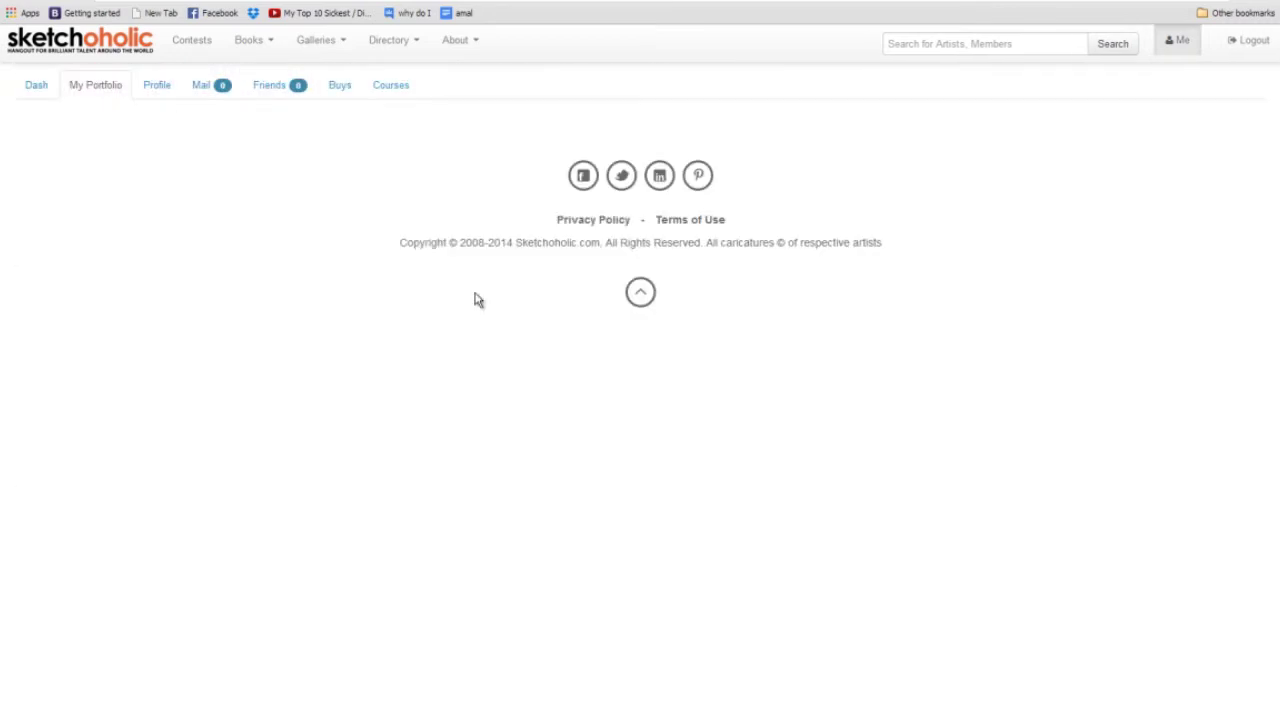
click(95, 88)
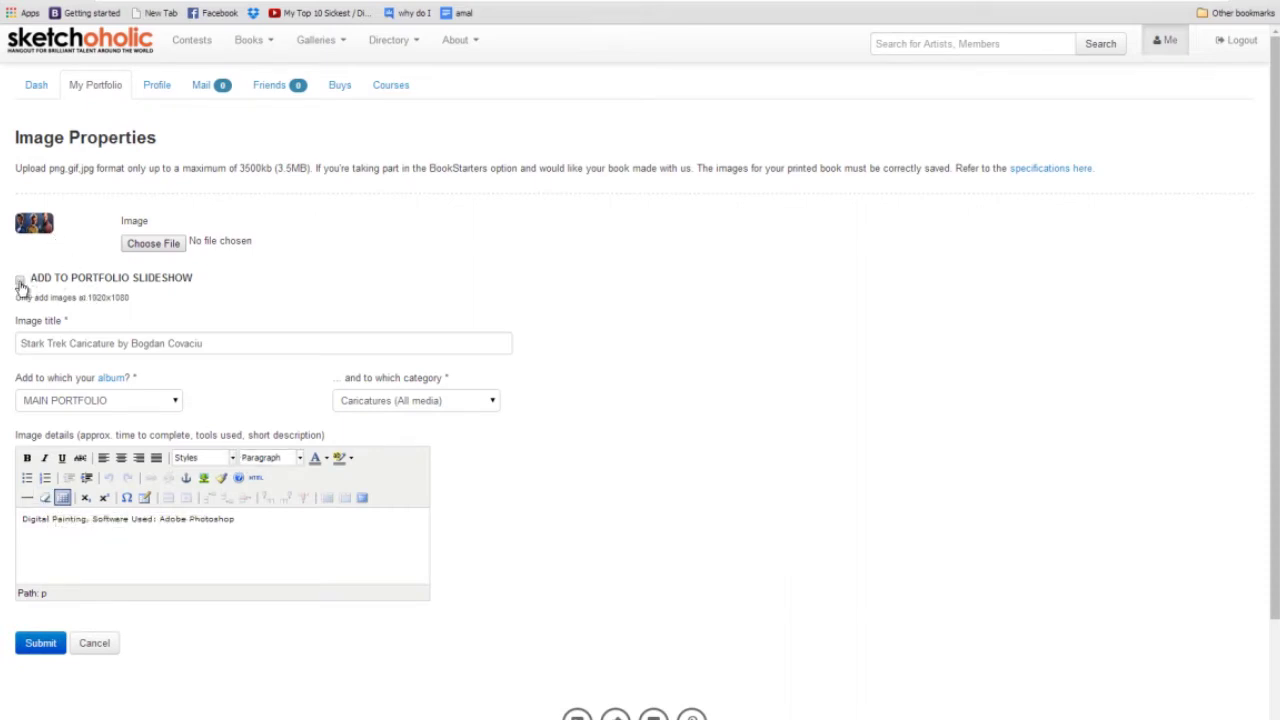
click(20, 282)
click(40, 643)
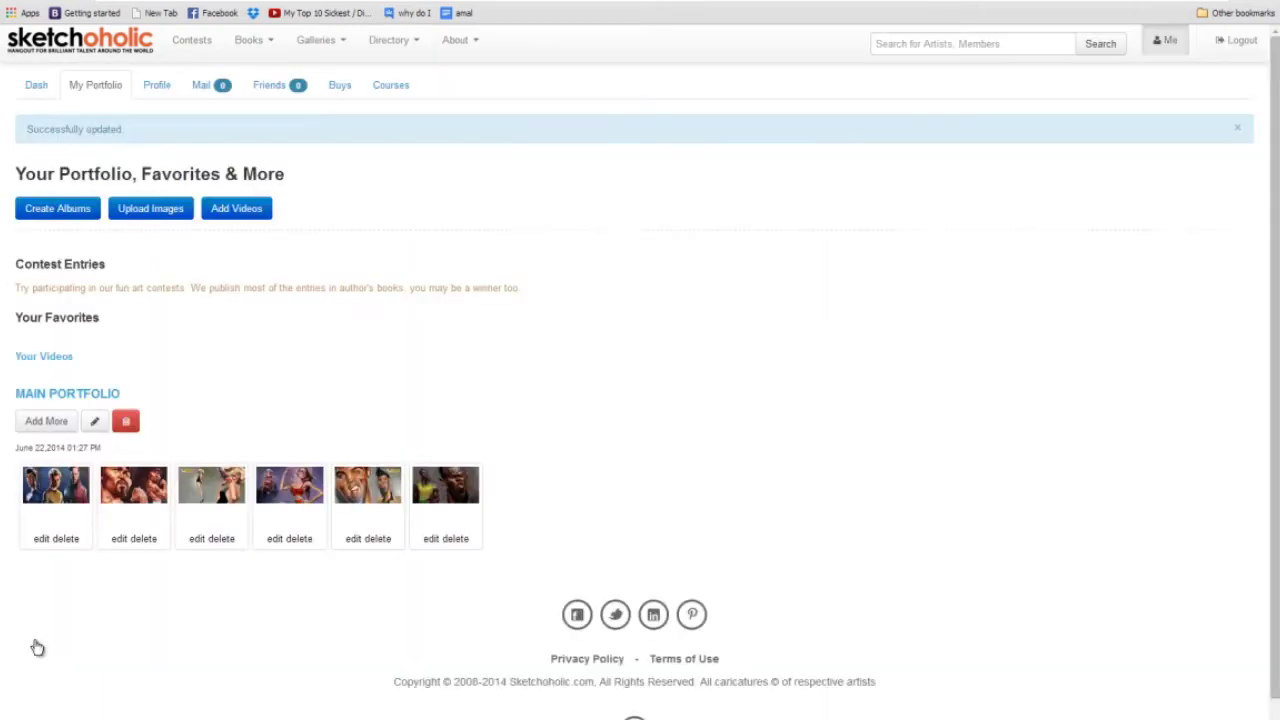
Add the boxer image and the third image to the slideshow, submitting each.
click(124, 539)
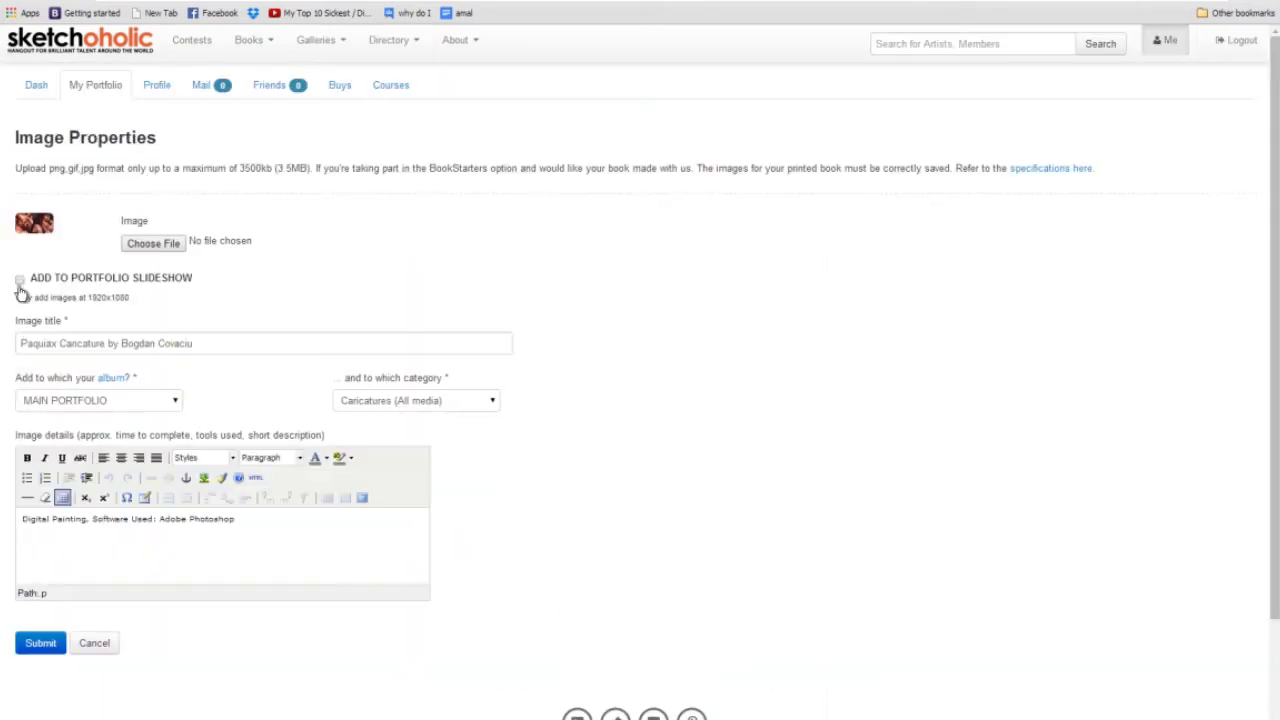
click(18, 279)
click(43, 645)
click(200, 539)
click(18, 279)
click(40, 645)
Add the fourth, fifth and sixth images to the slideshow and submit each one.
click(279, 539)
click(40, 643)
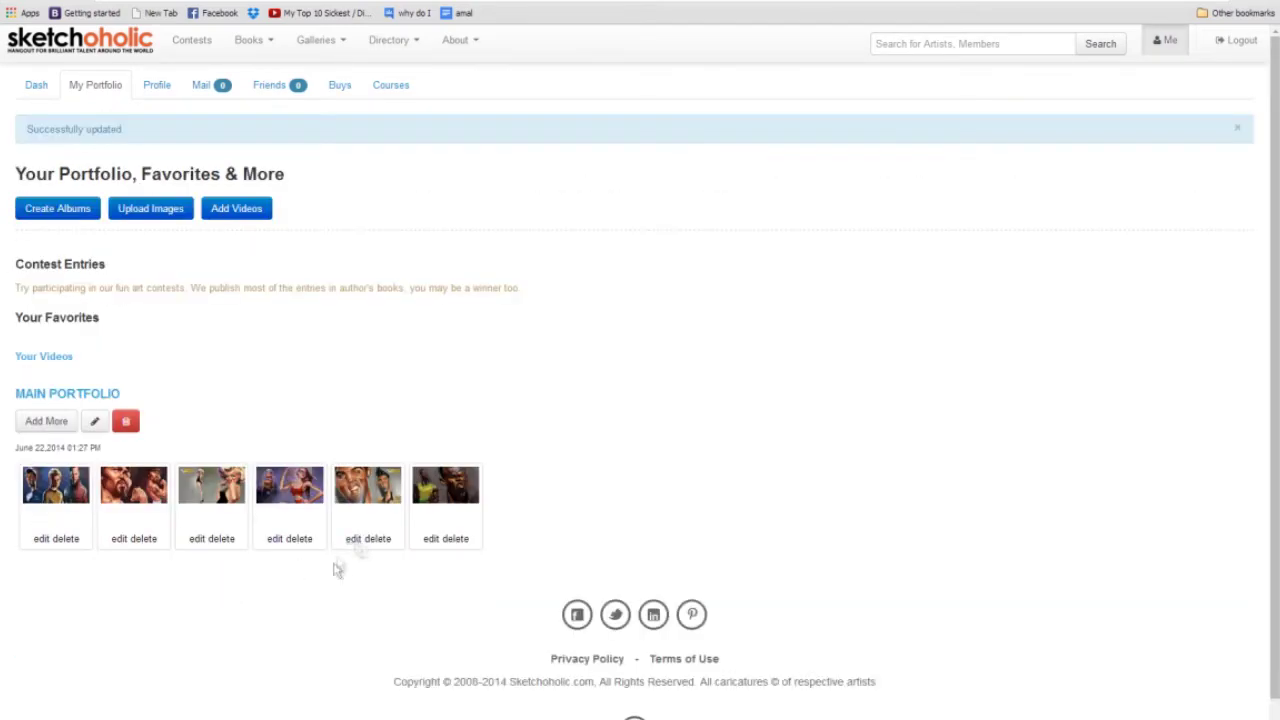
click(358, 539)
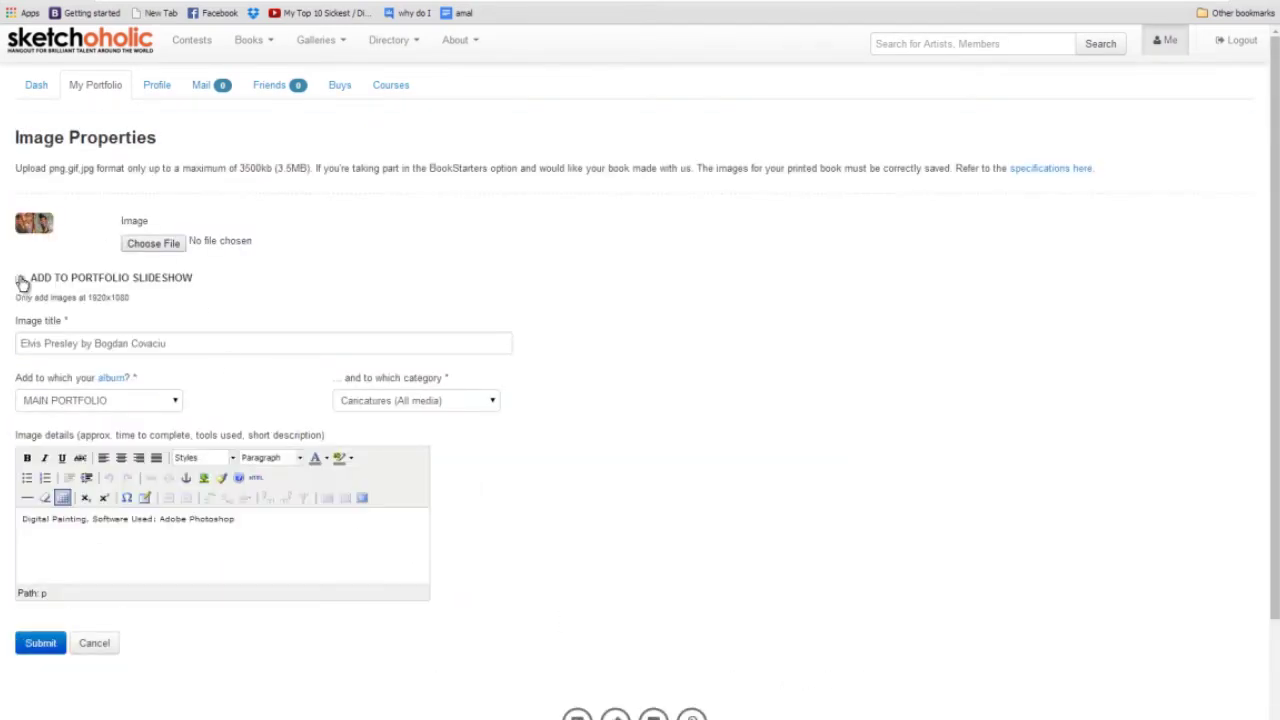
click(21, 280)
click(44, 646)
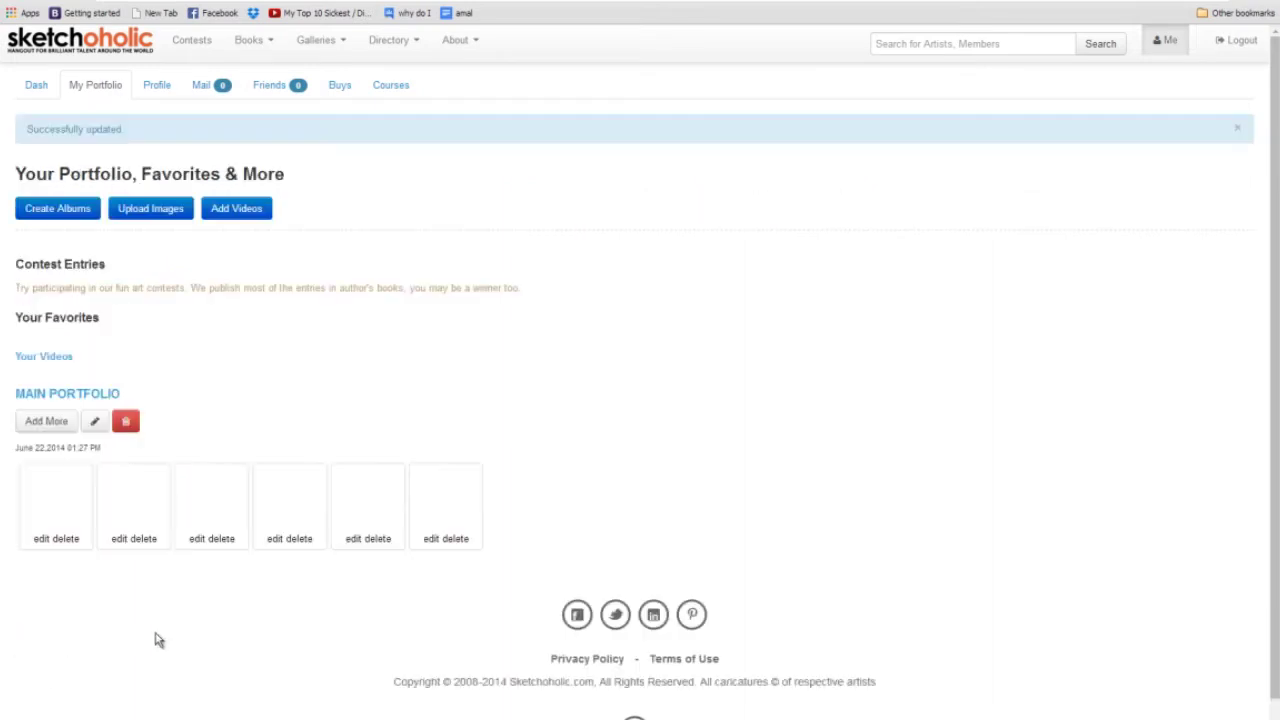
click(431, 540)
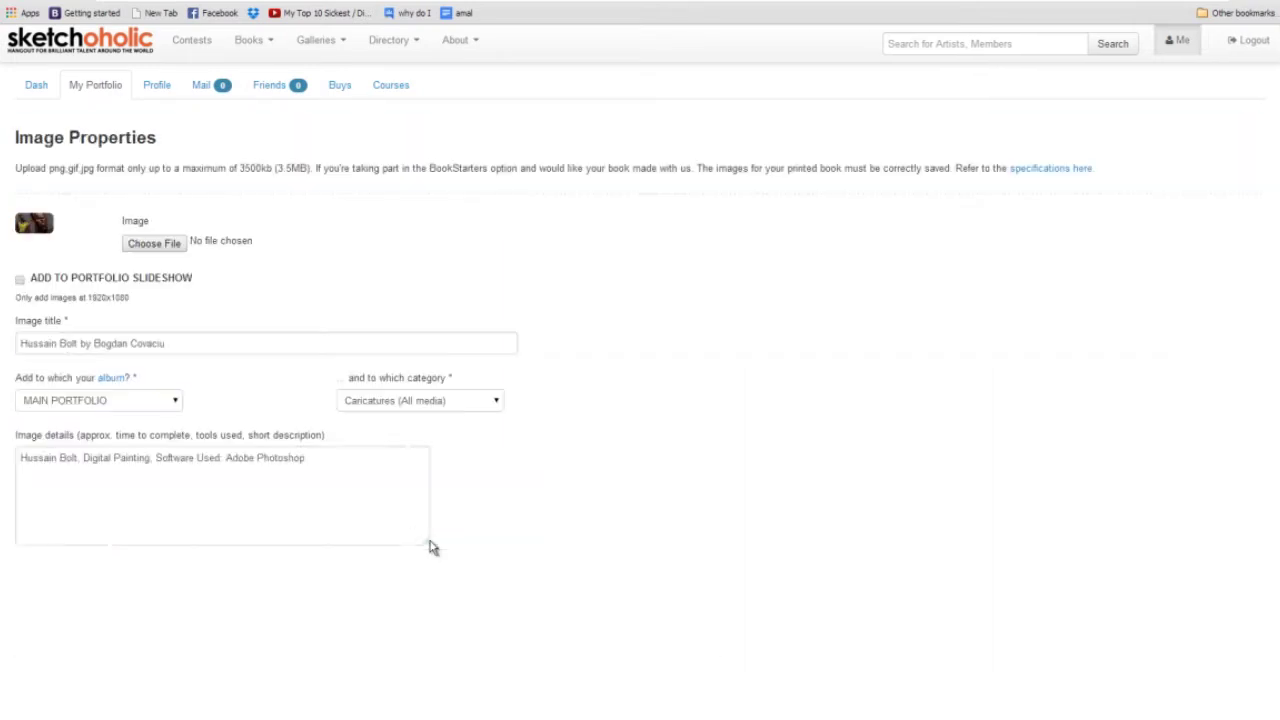
click(20, 280)
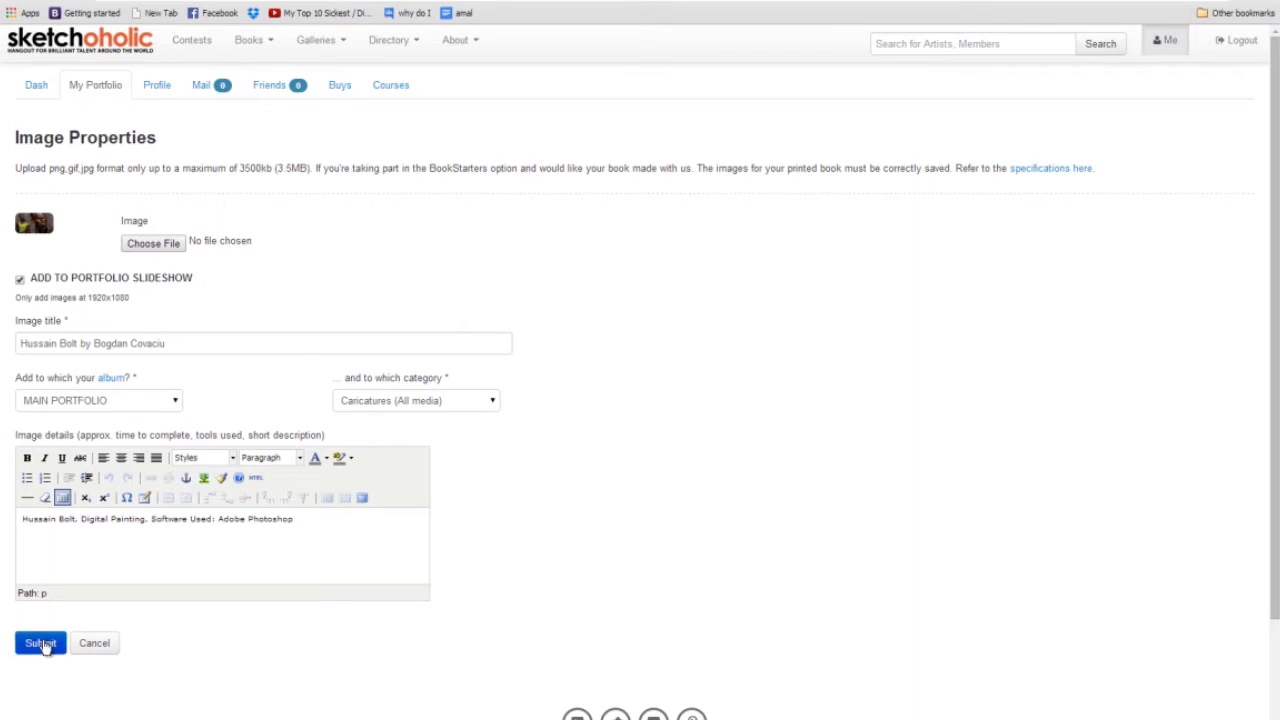
click(41, 644)
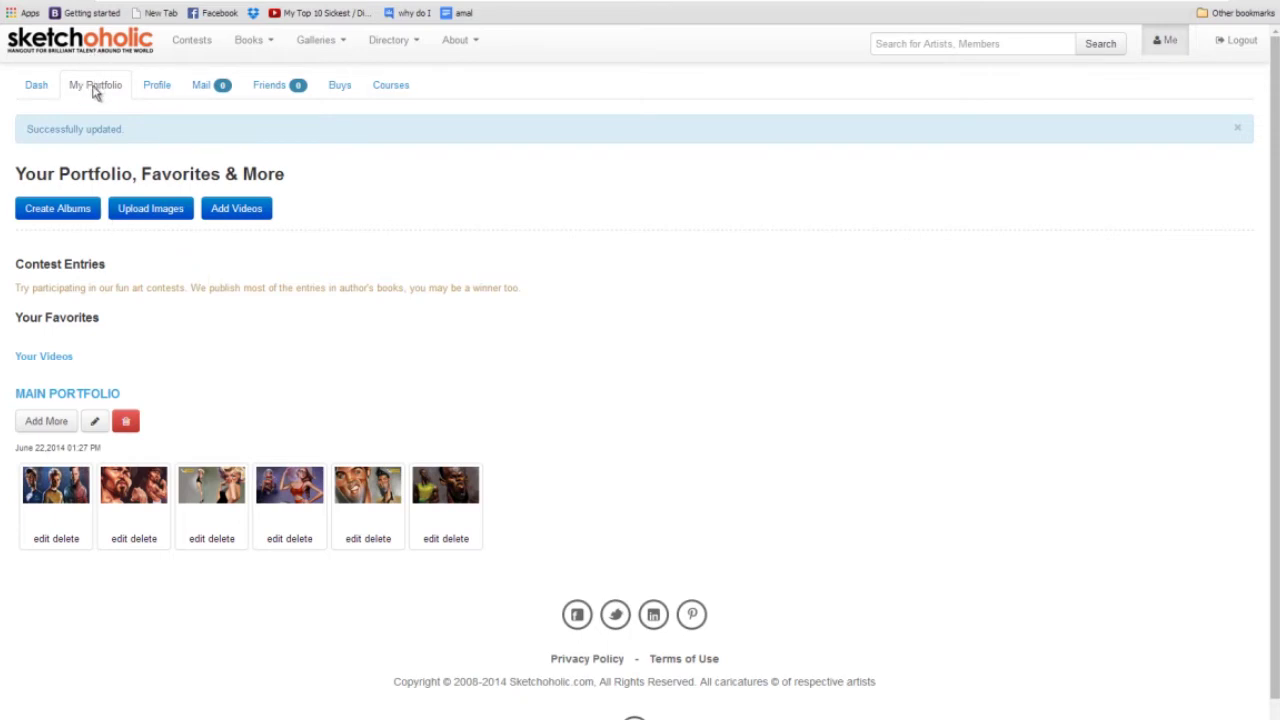
Preview the public profile page and advance its slideshow to the next image.
click(162, 88)
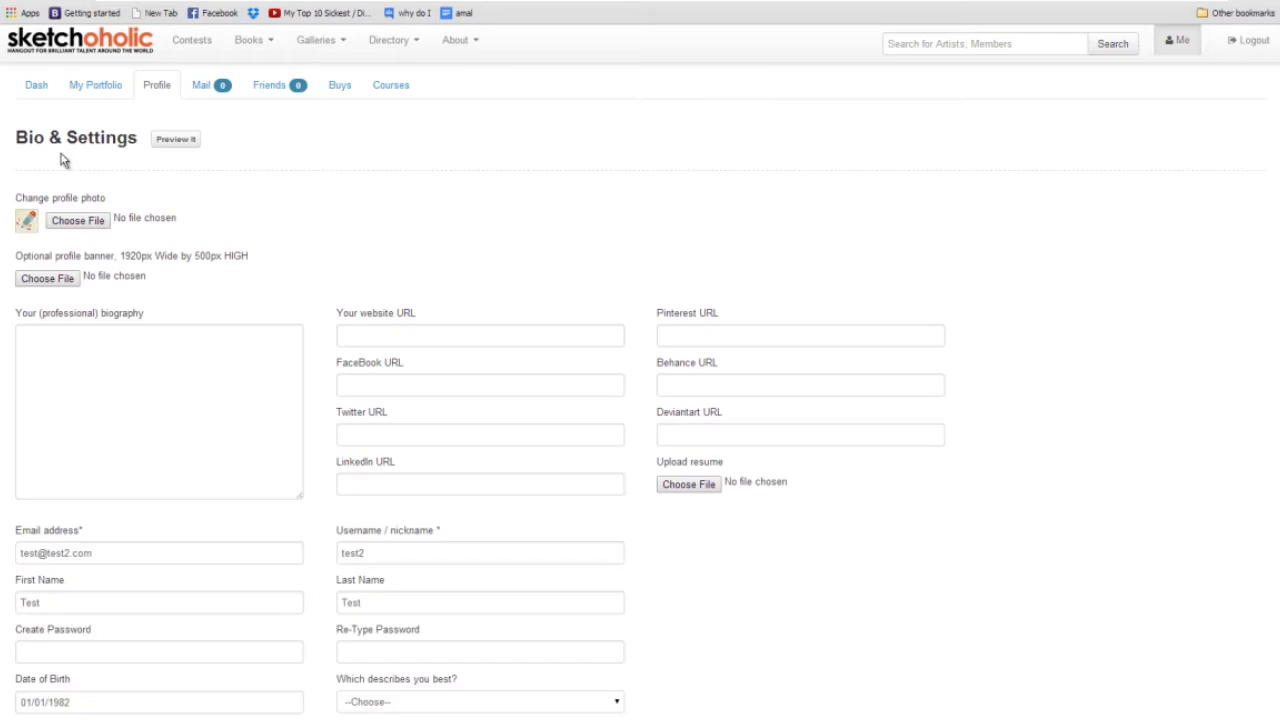
click(170, 143)
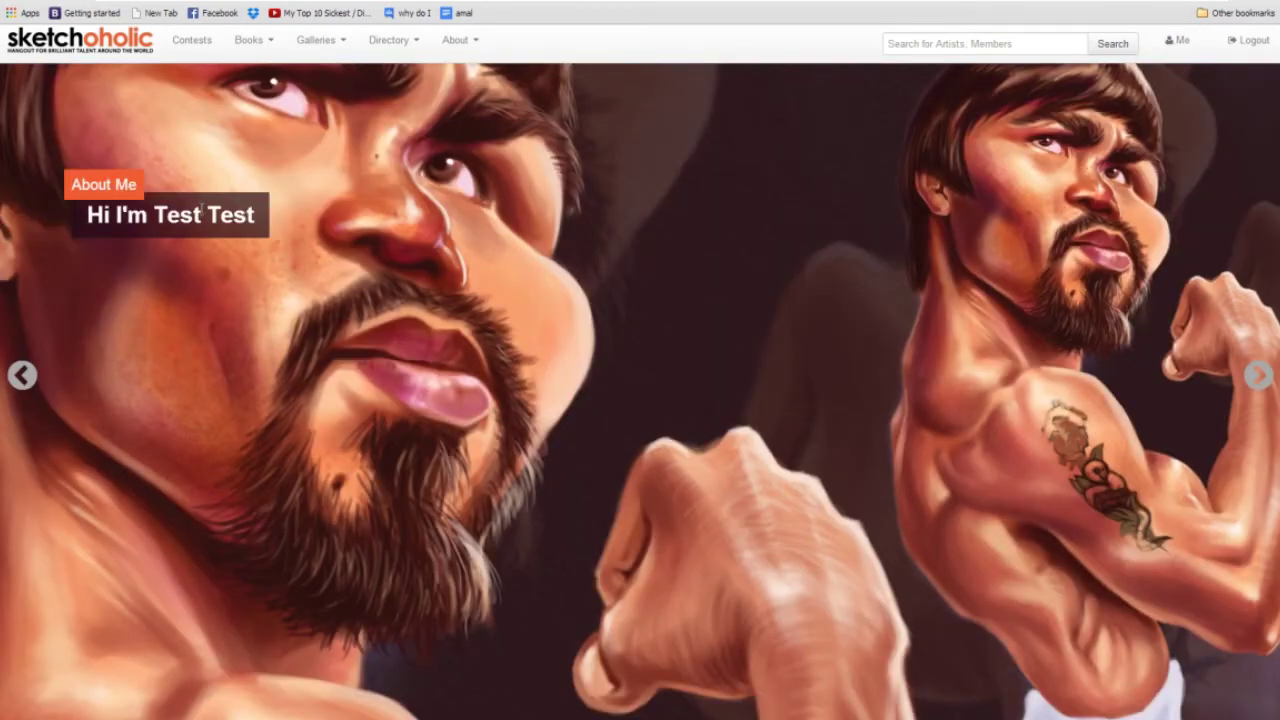
click(1258, 377)
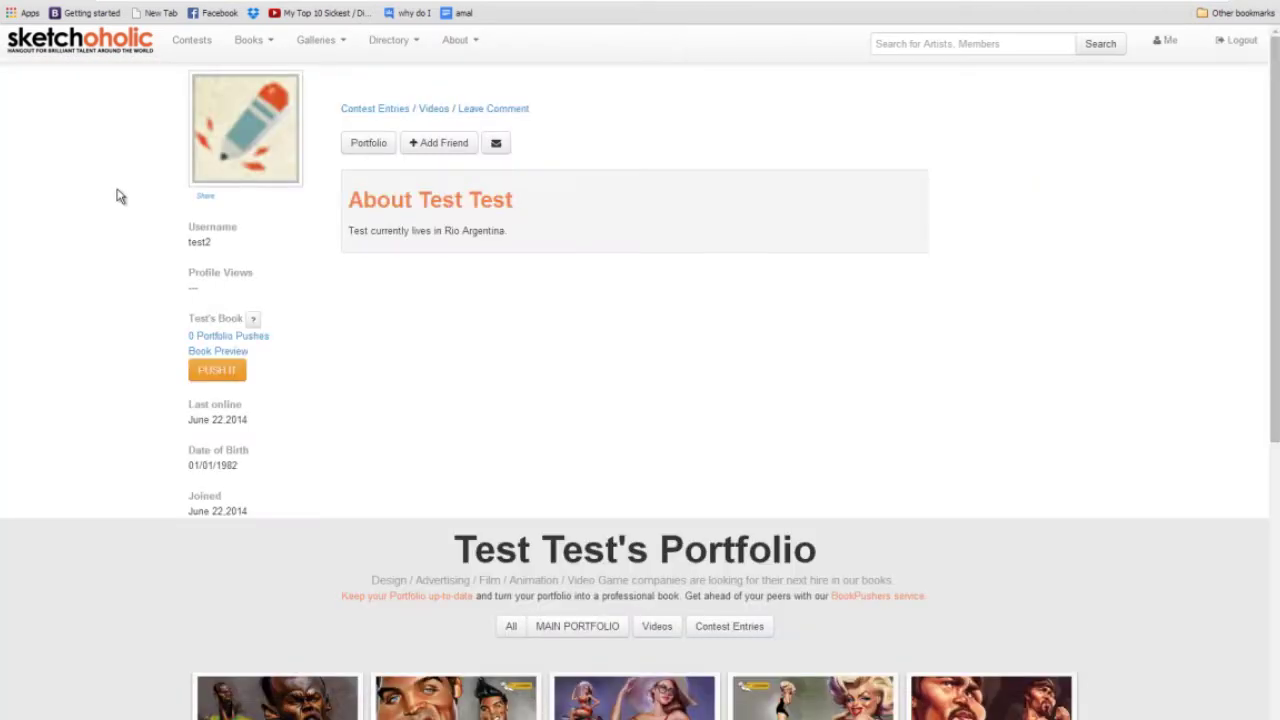
Open the Elvis Presley artwork's detail page, then return to the portfolio.
scroll(563, 257, down, 6)
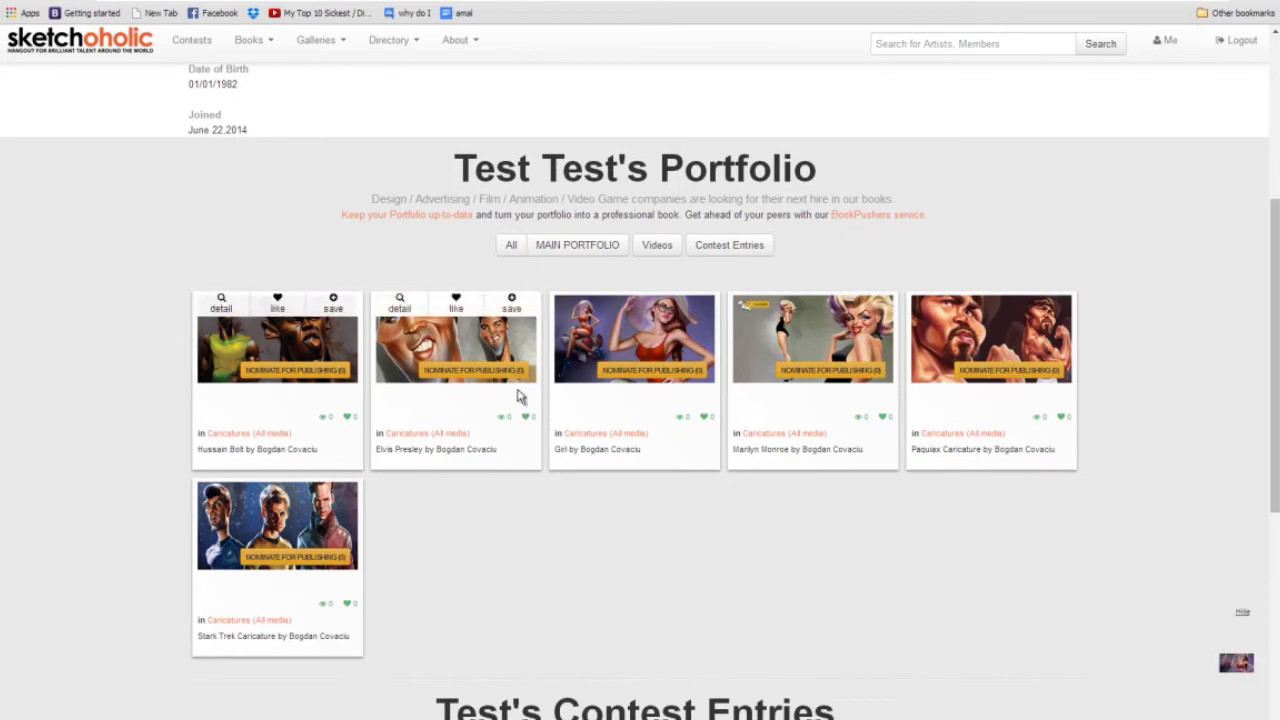
mouse_move(480, 358)
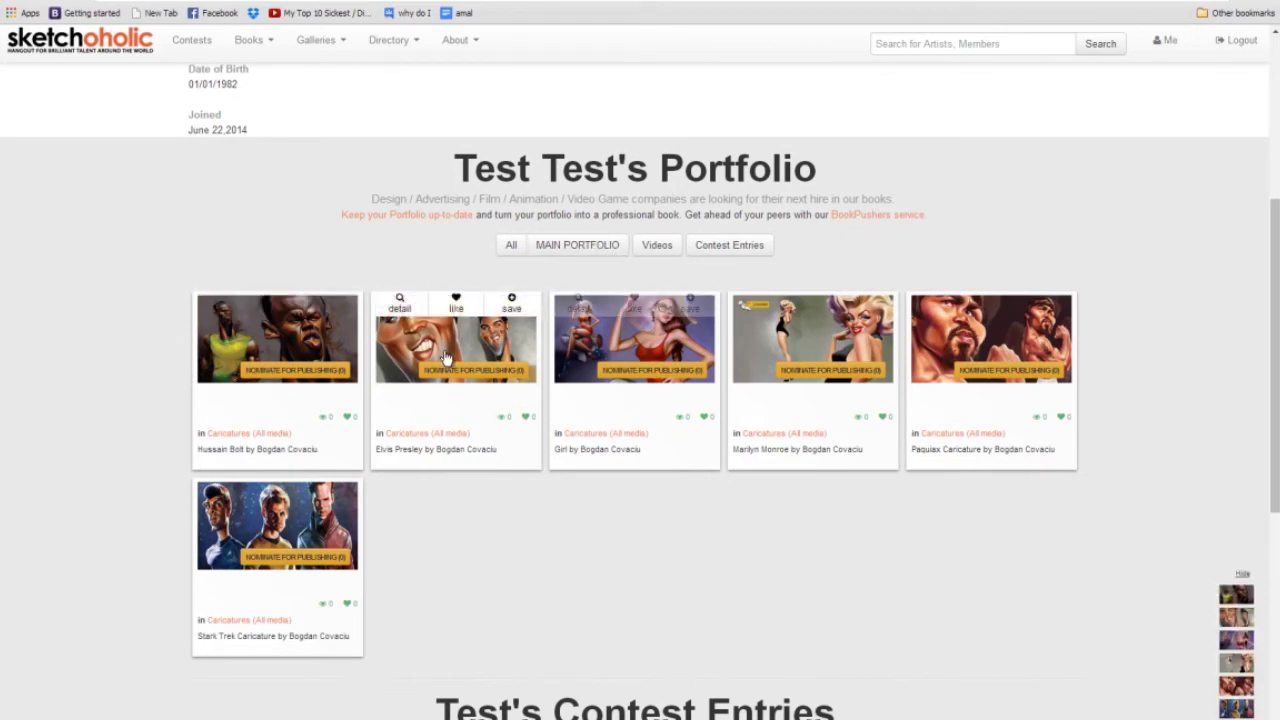
click(399, 305)
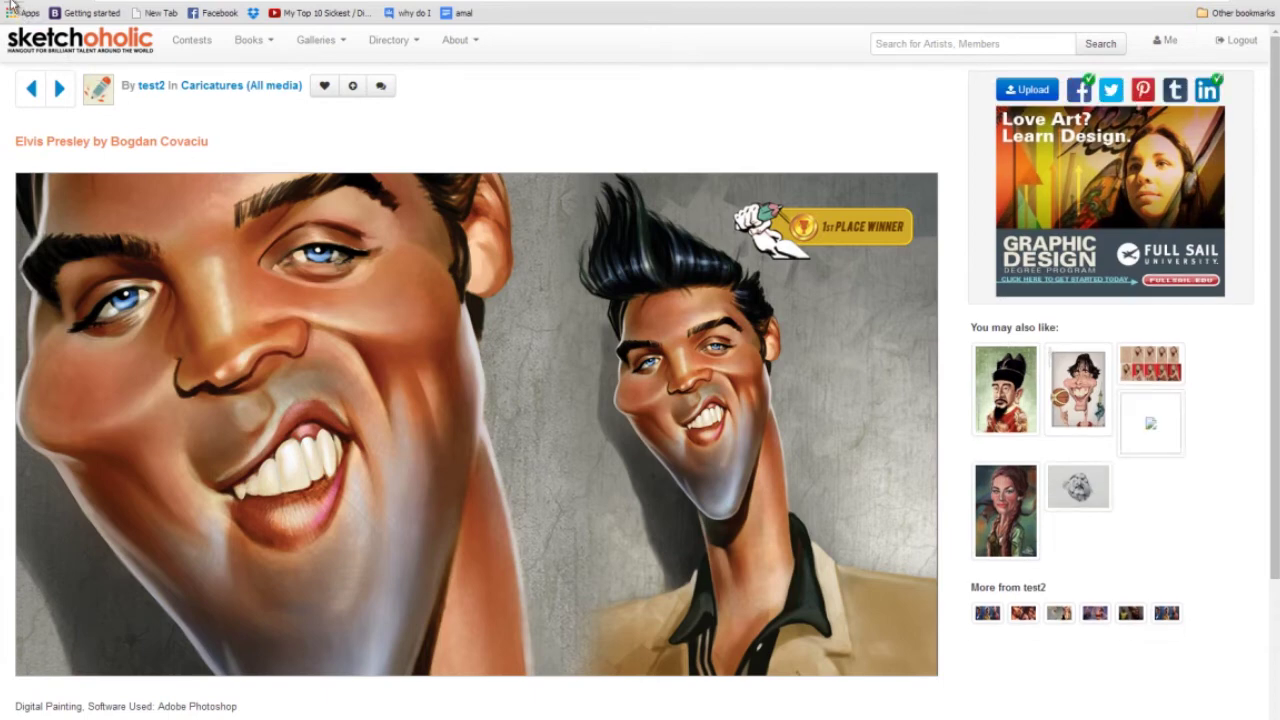
key(alt+Left)
mouse_move(309, 586)
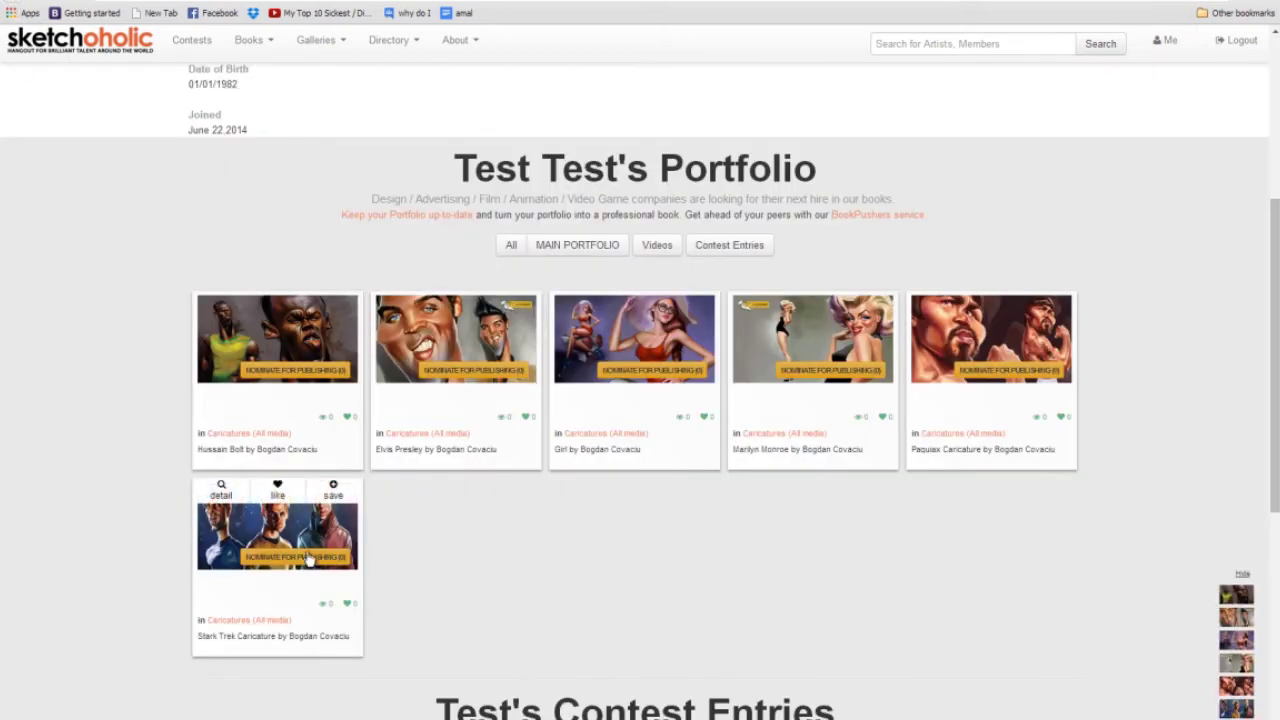
mouse_move(648, 346)
scroll(636, 420, up, 4)
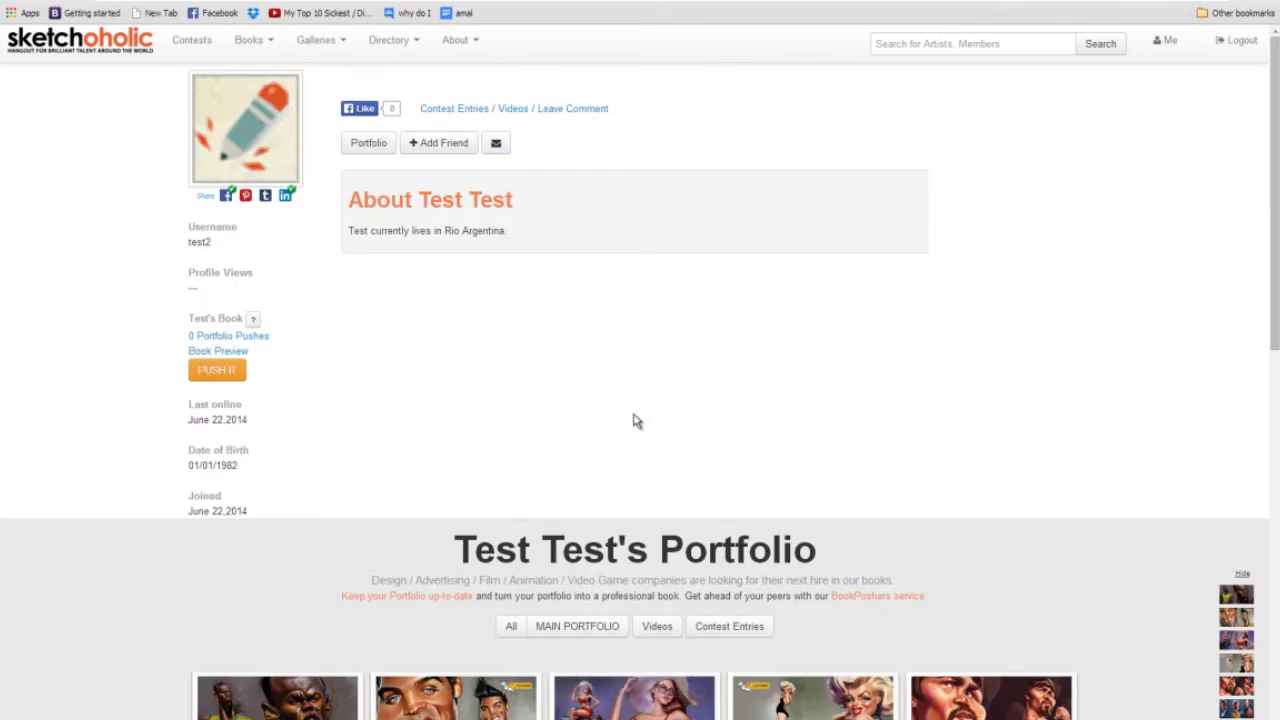
Go from the account dashboard to the profile bio and settings form.
click(1176, 44)
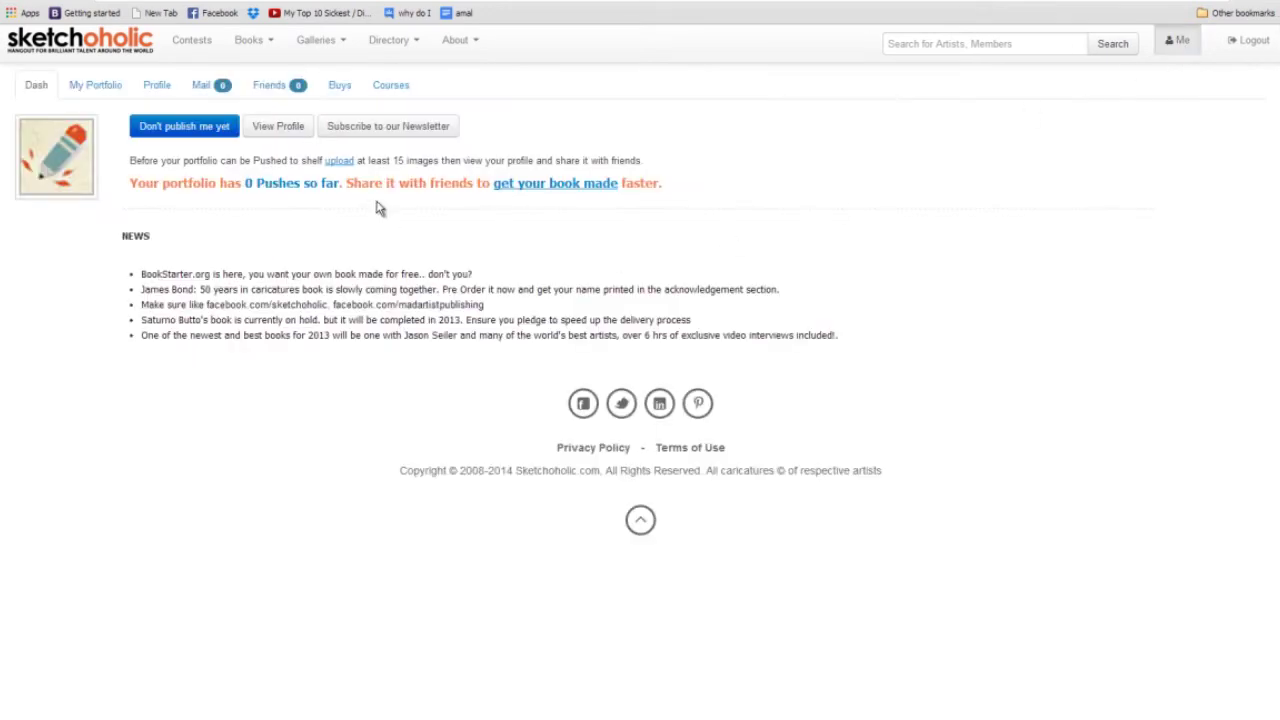
click(112, 87)
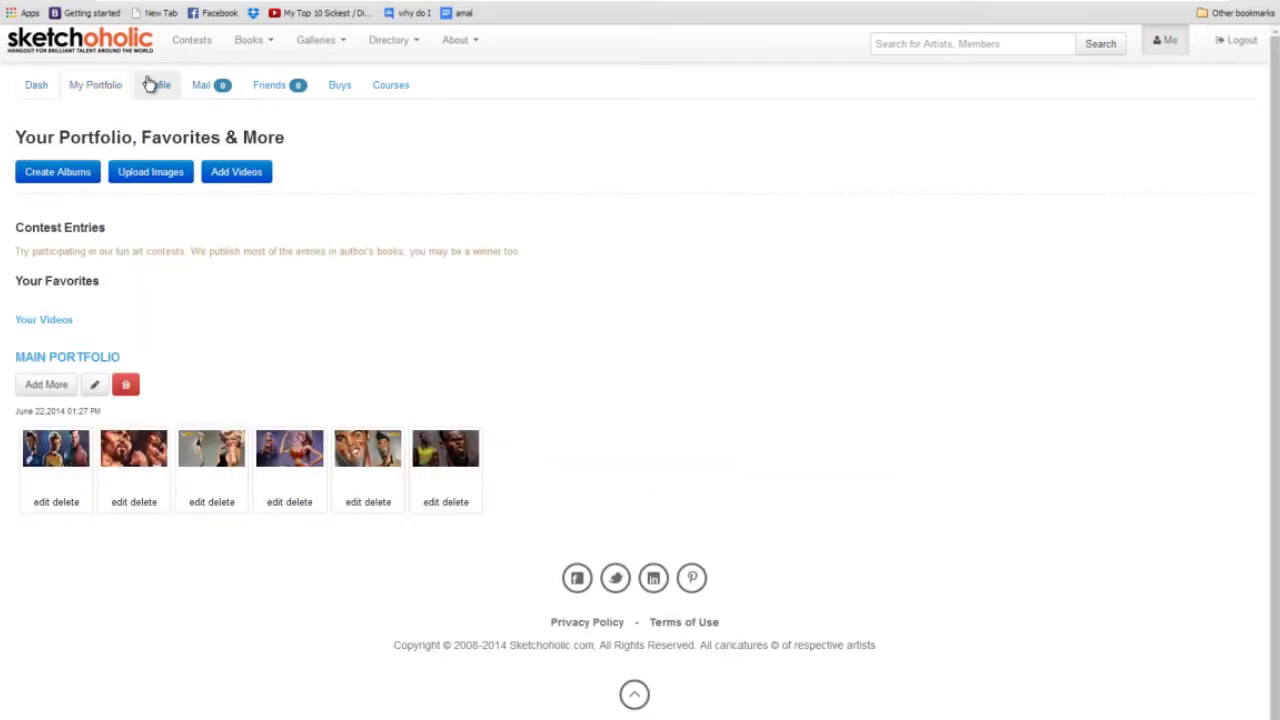
click(155, 85)
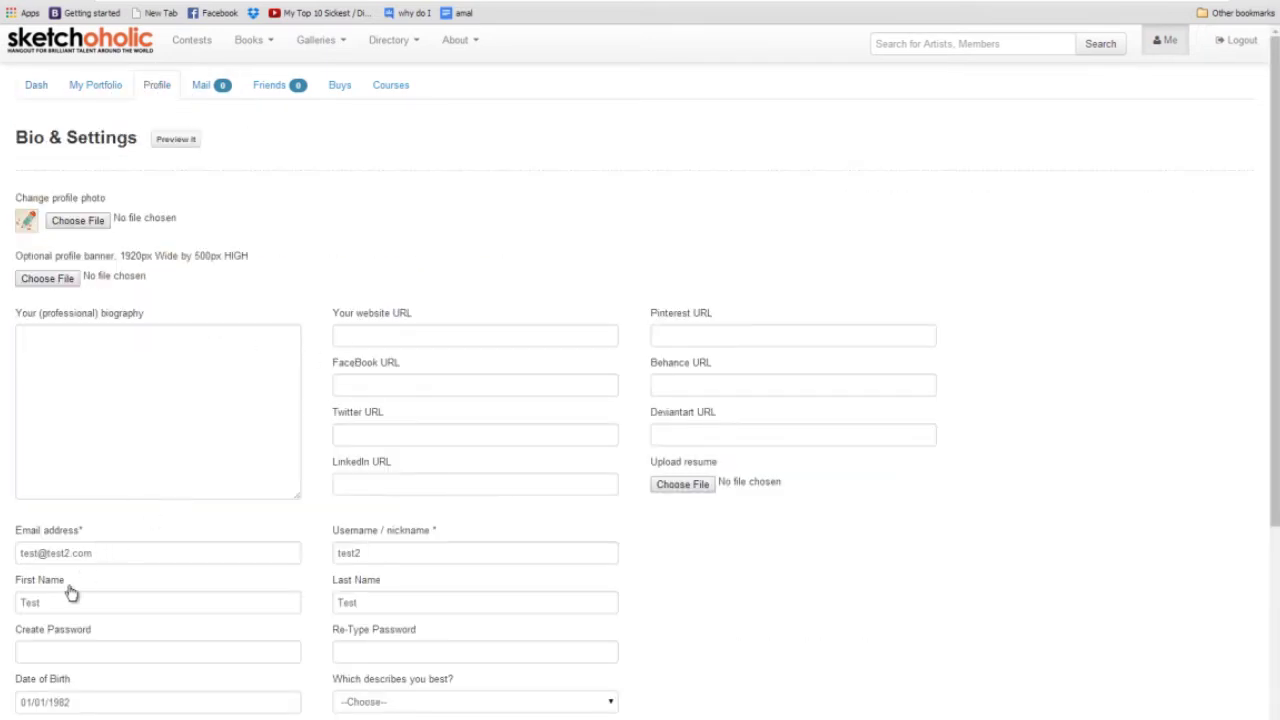
Replace the placeholder first and last name with the member's name, save, and preview.
drag(74, 605, 2, 620)
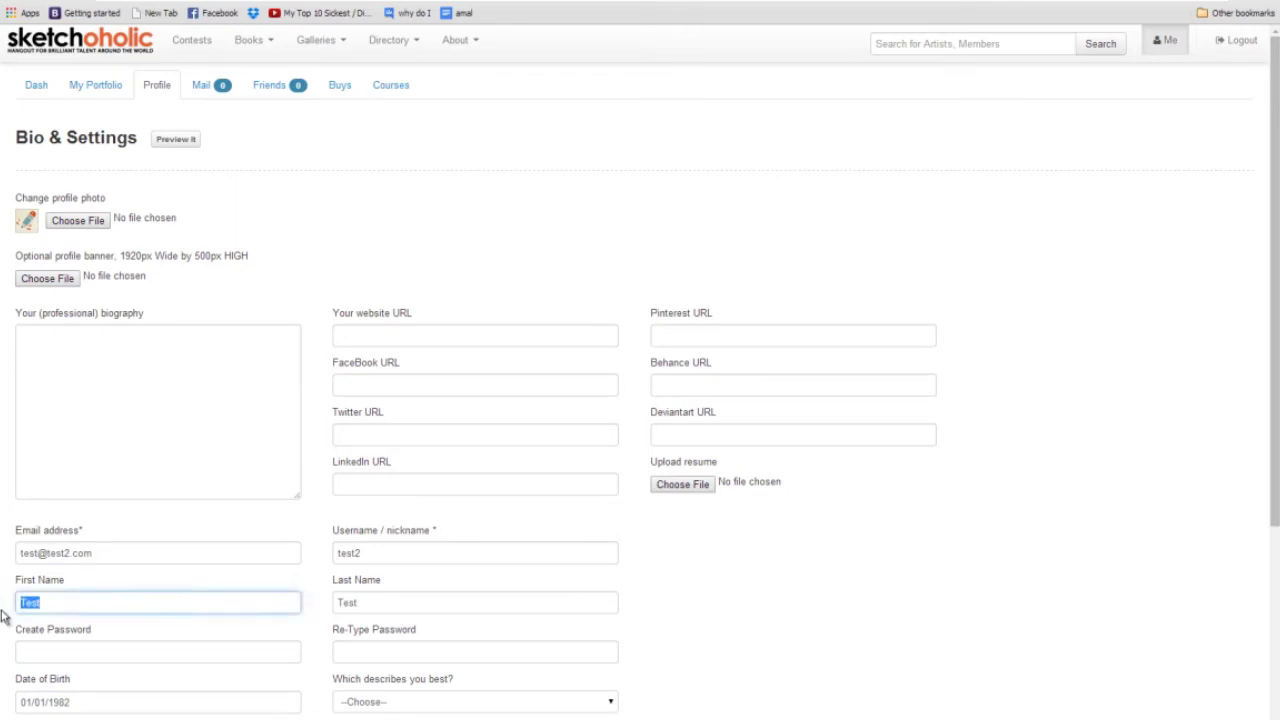
text(James)
key(Tab)
text(Dean)
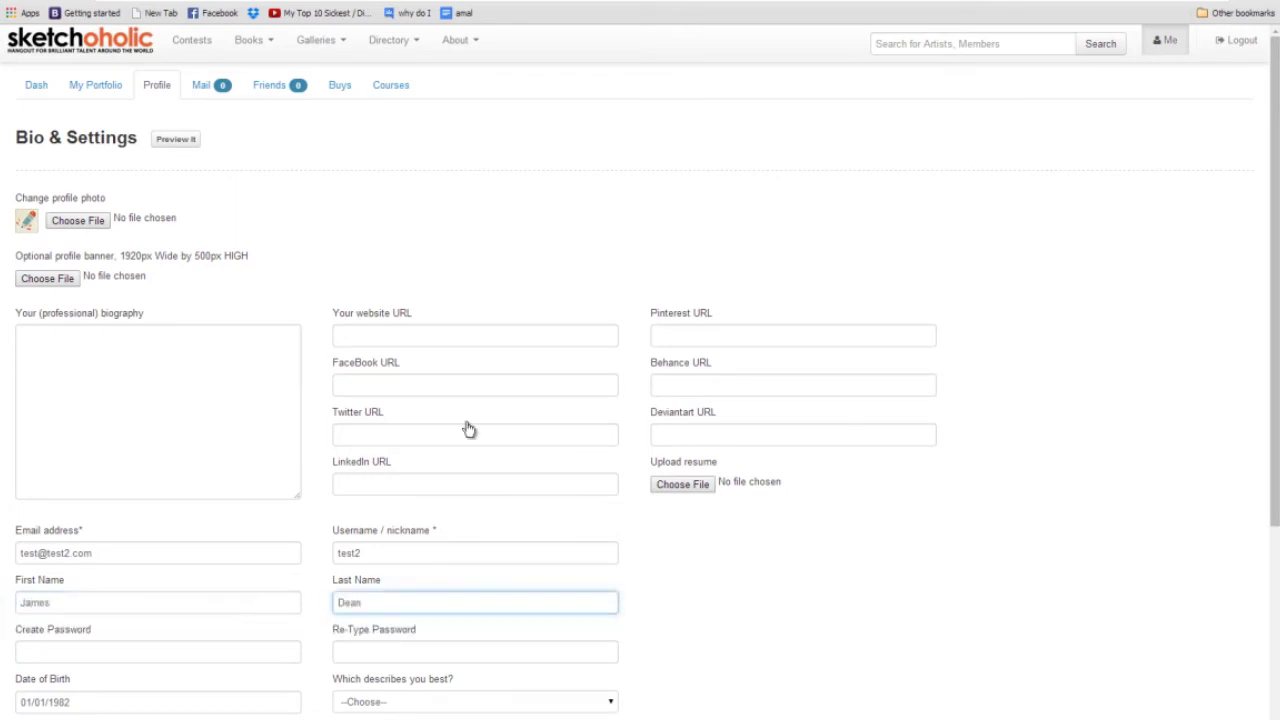
scroll(772, 330, down, 3)
click(48, 482)
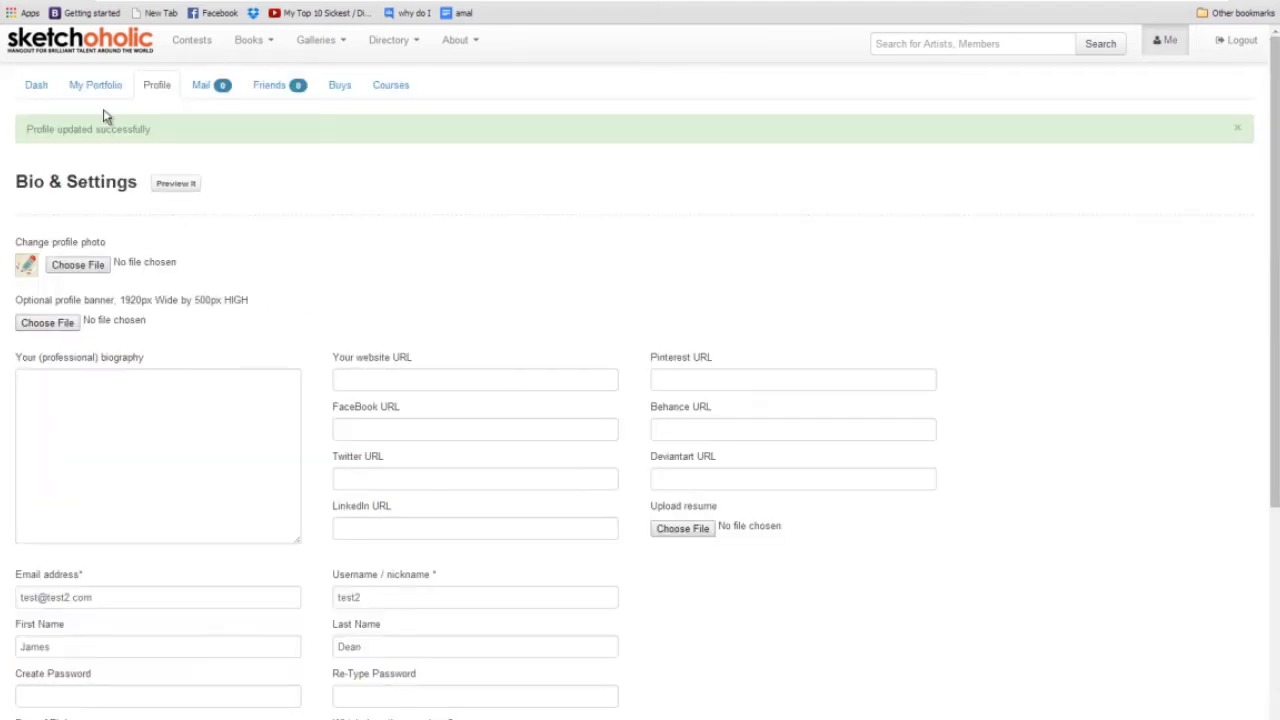
click(176, 188)
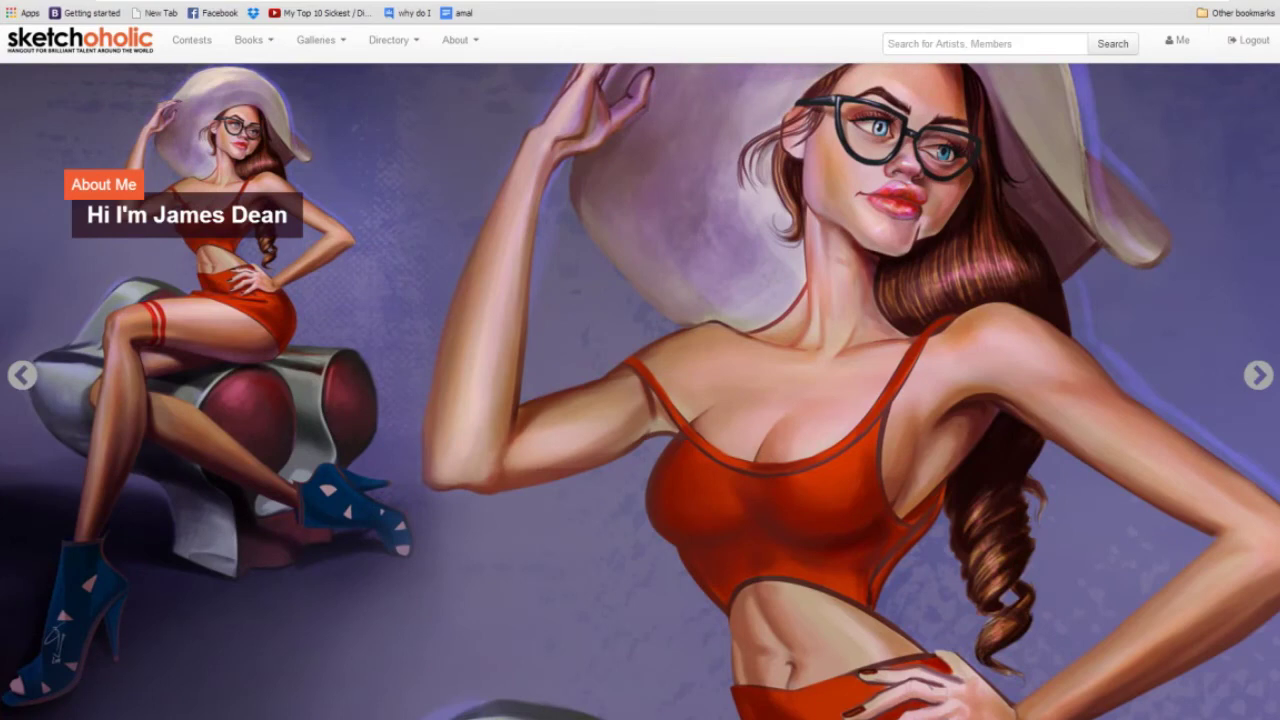
Go to the GoDaddy website through the address bar.
text(god)
key(Return)
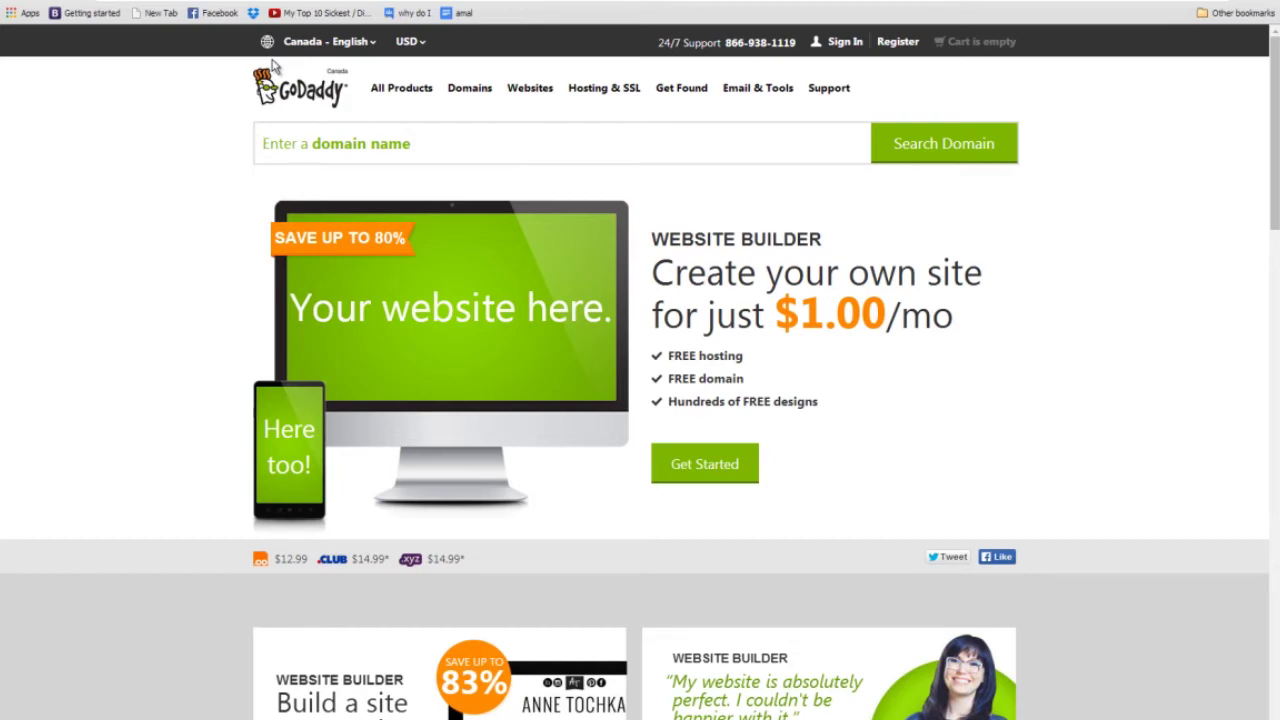
Search GoDaddy for a .com domain made from the member's name.
click(346, 150)
text(james)
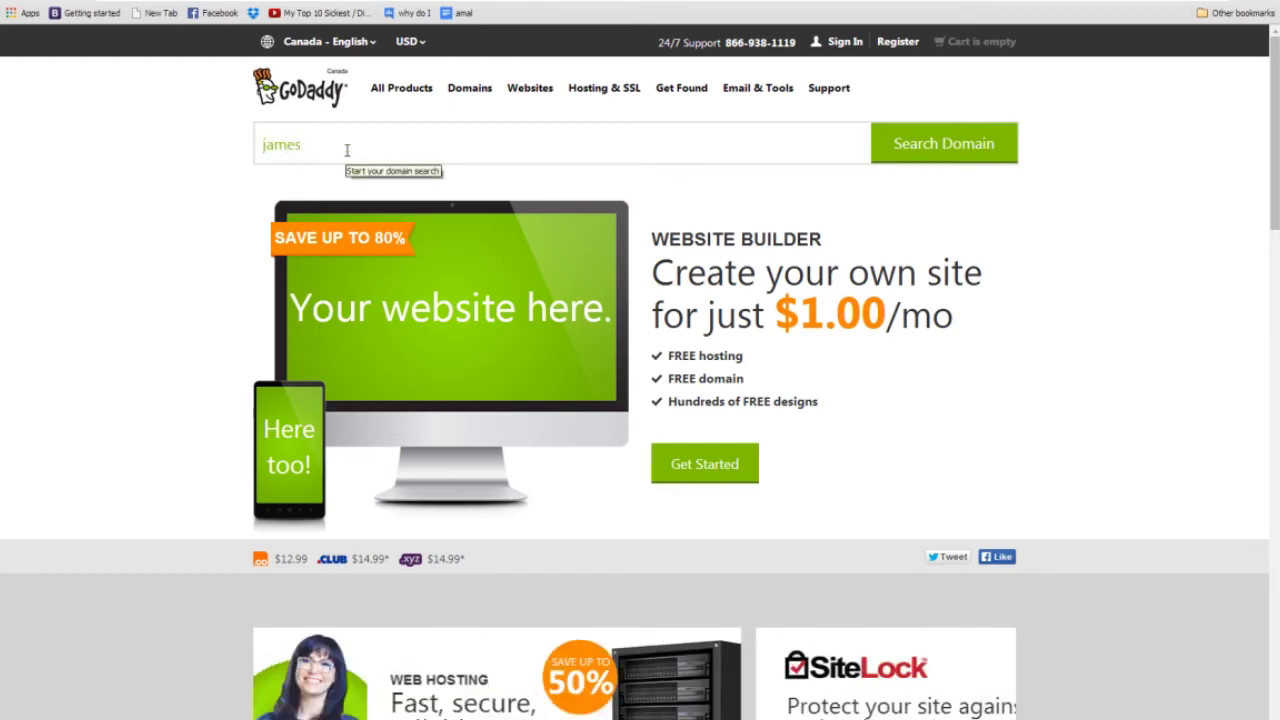
text(dean.com)
triple_click(400, 151)
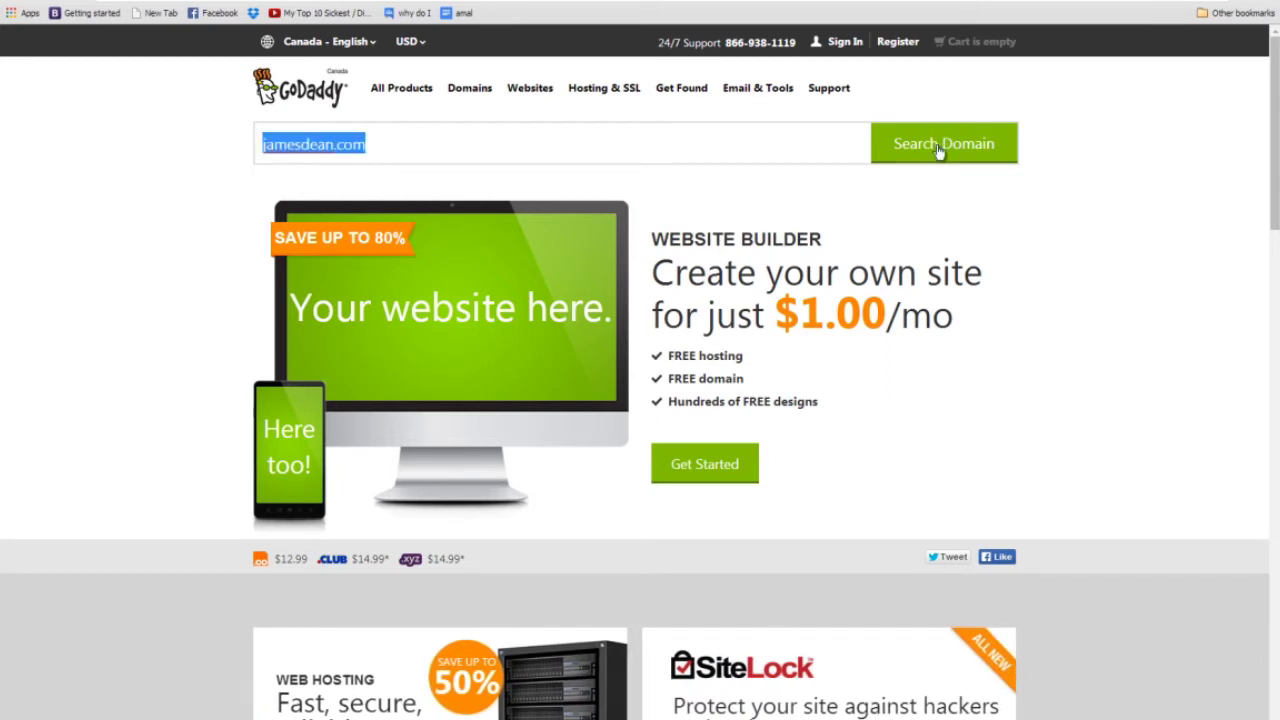
click(940, 148)
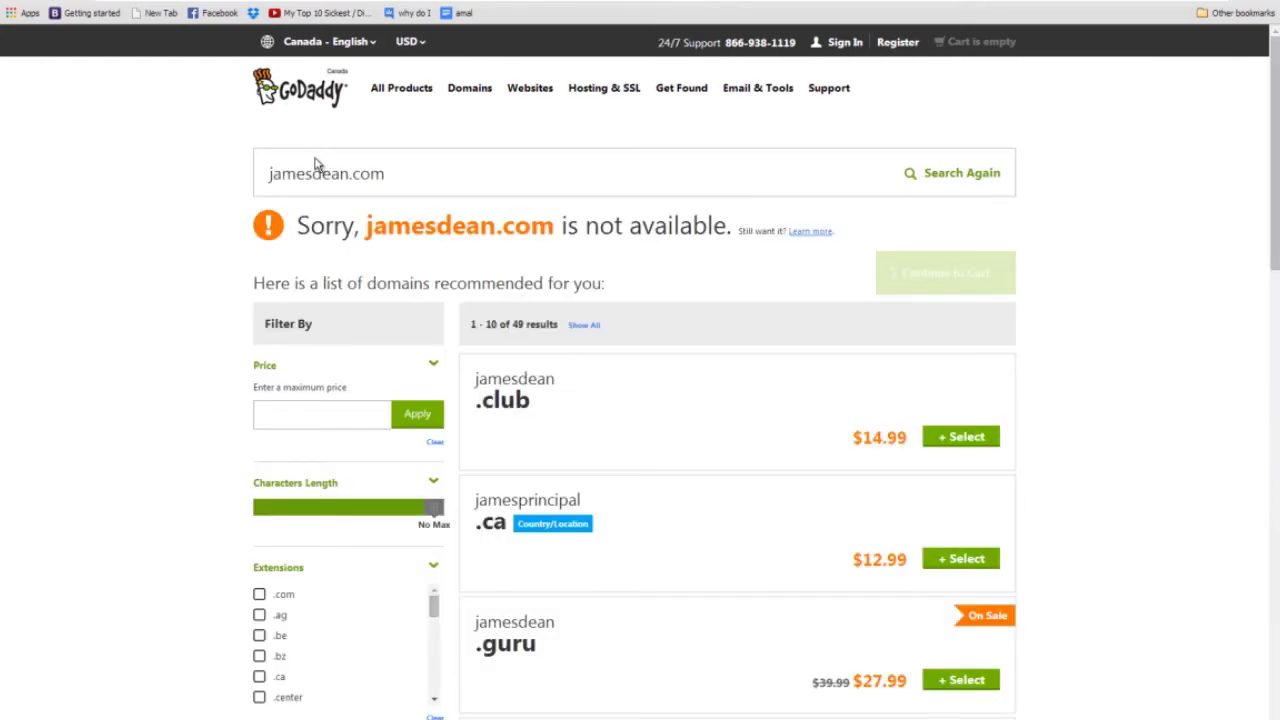
Lengthen and amend the domain, re-searching until an available .com appears, then select it.
click(341, 174)
text(smith)
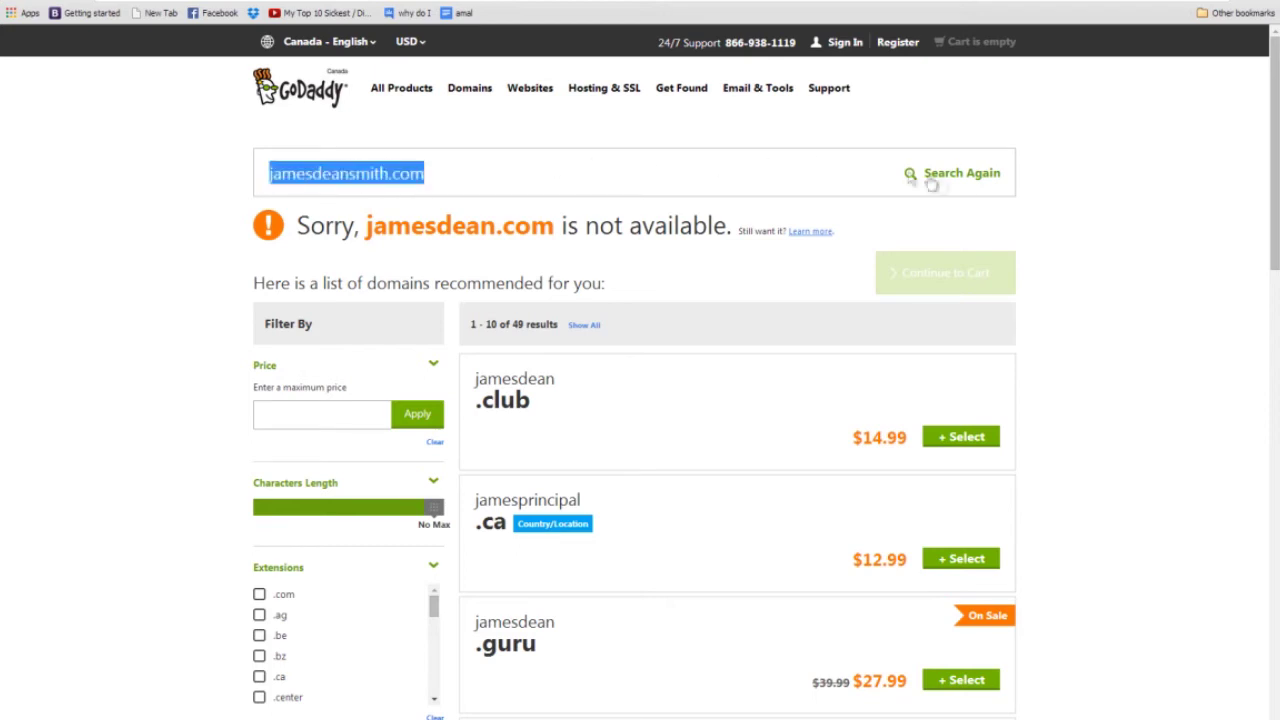
click(948, 180)
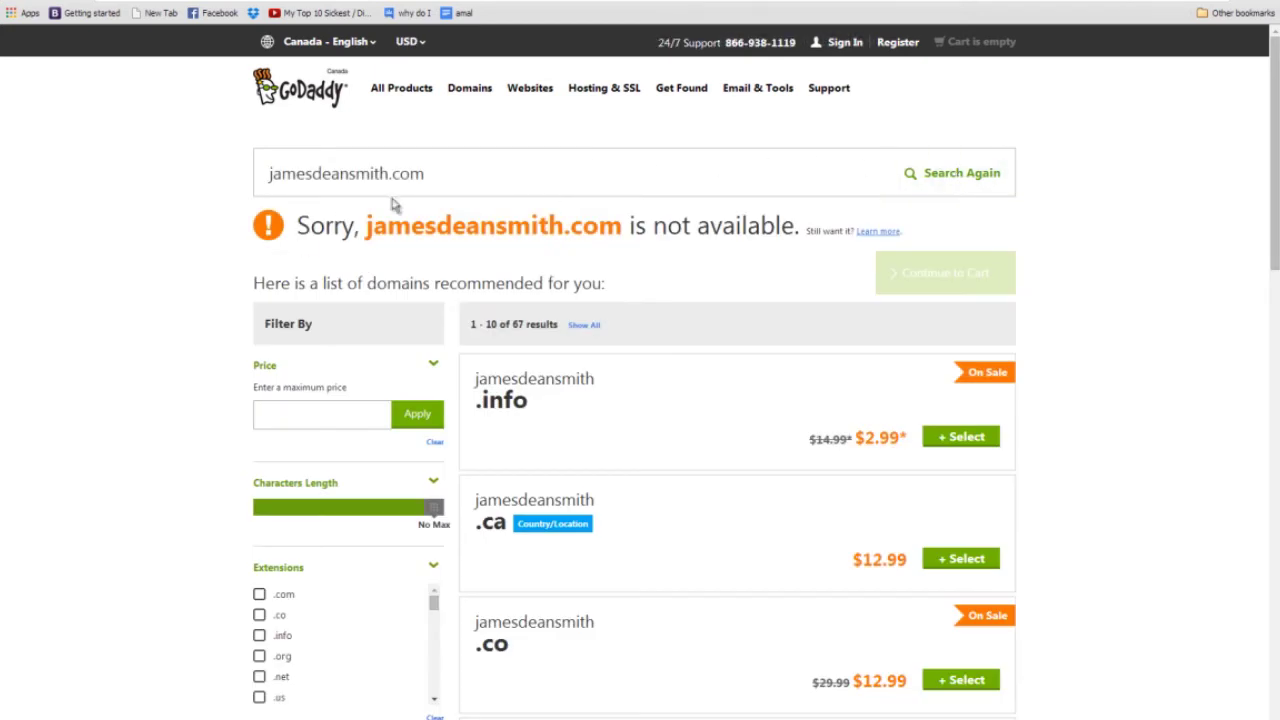
click(389, 174)
text(y)
click(947, 179)
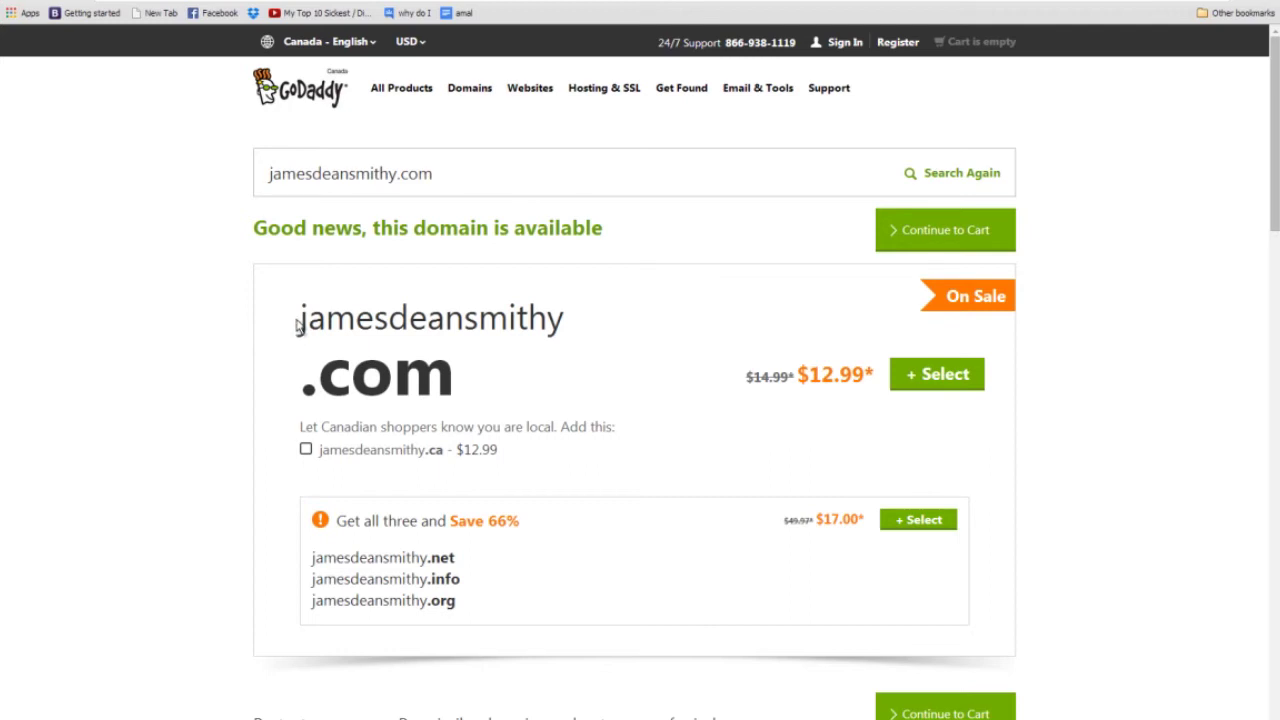
drag(309, 320, 457, 361)
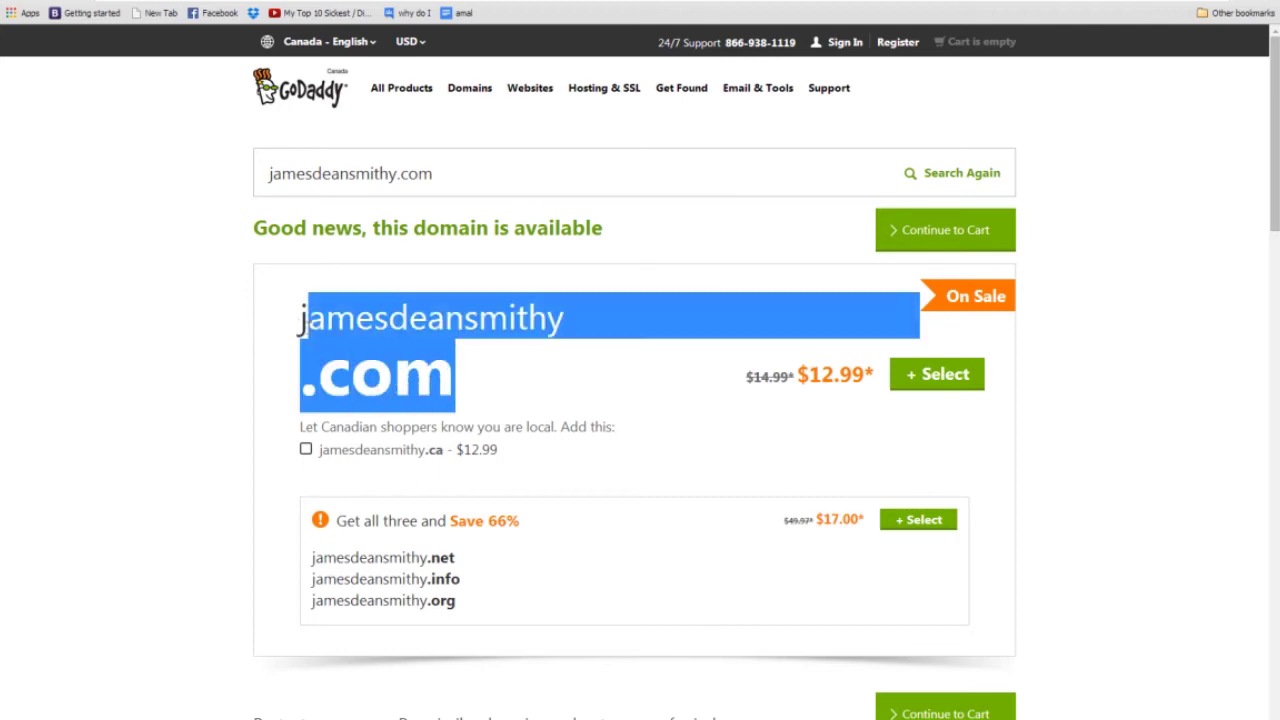
triple_click(300, 330)
click(482, 151)
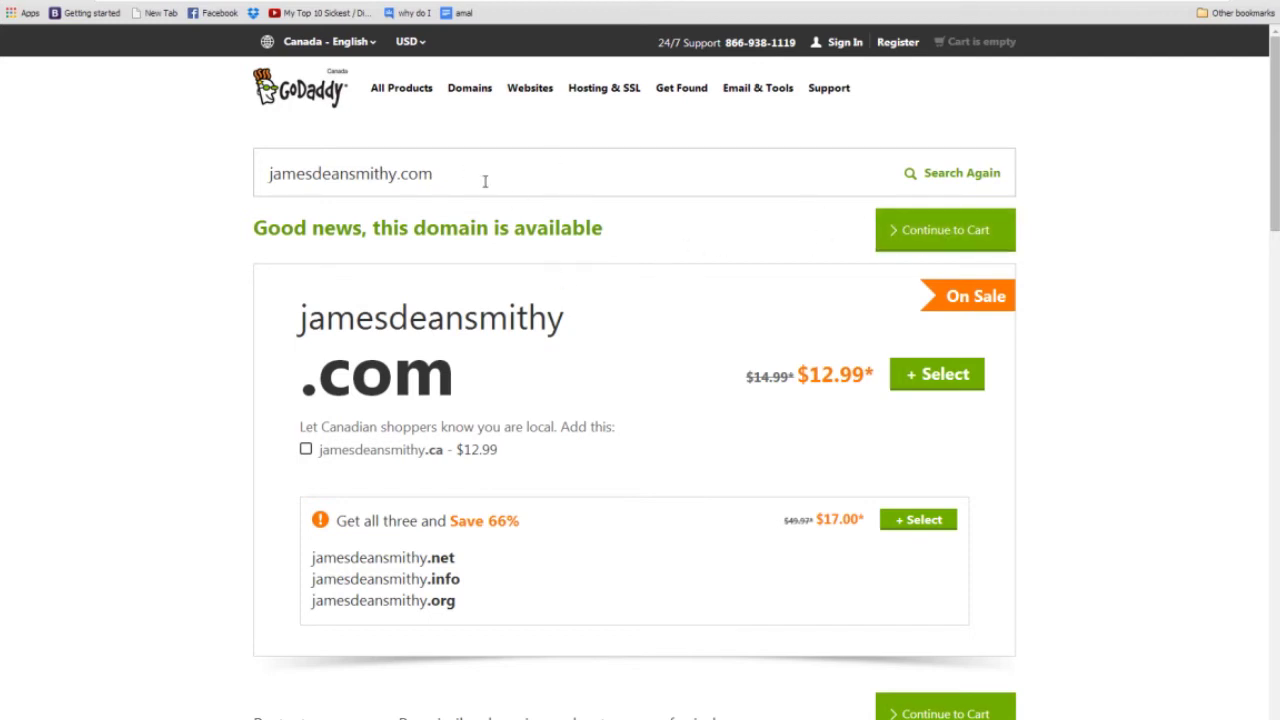
Empty the domain search box and expand the account's list of domains.
double_click(389, 177)
key(BackSpace)
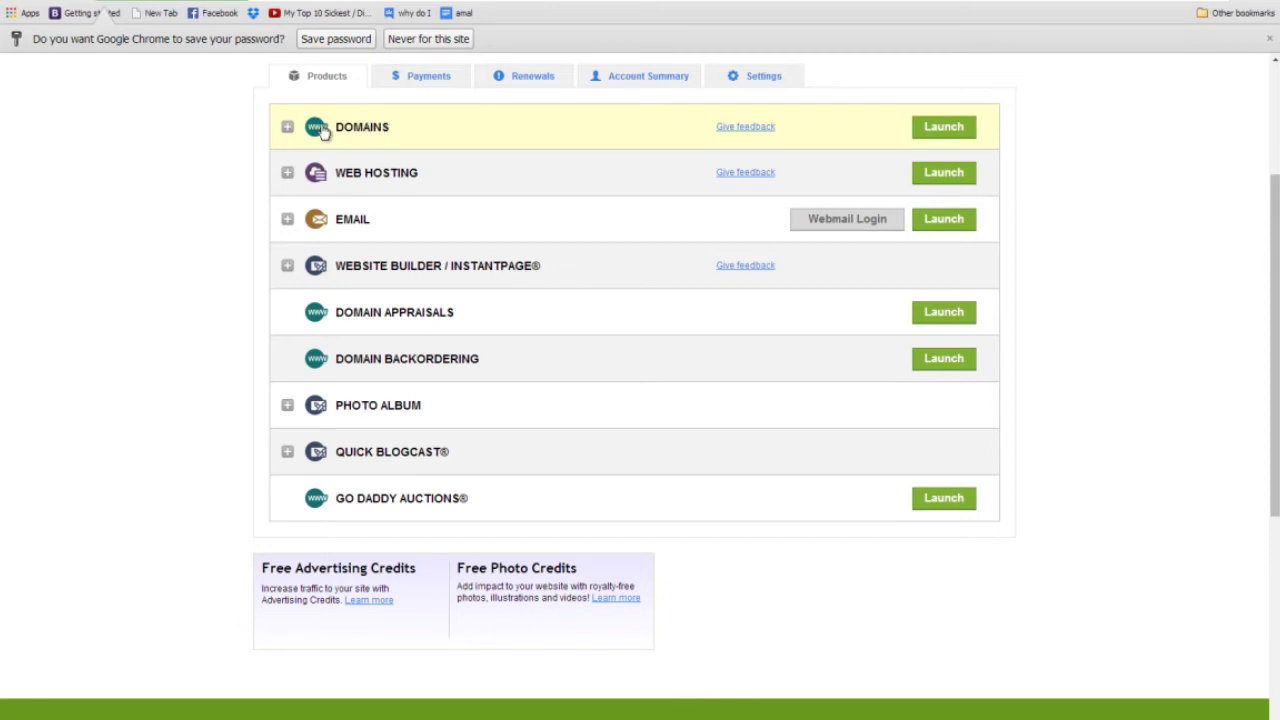
click(287, 127)
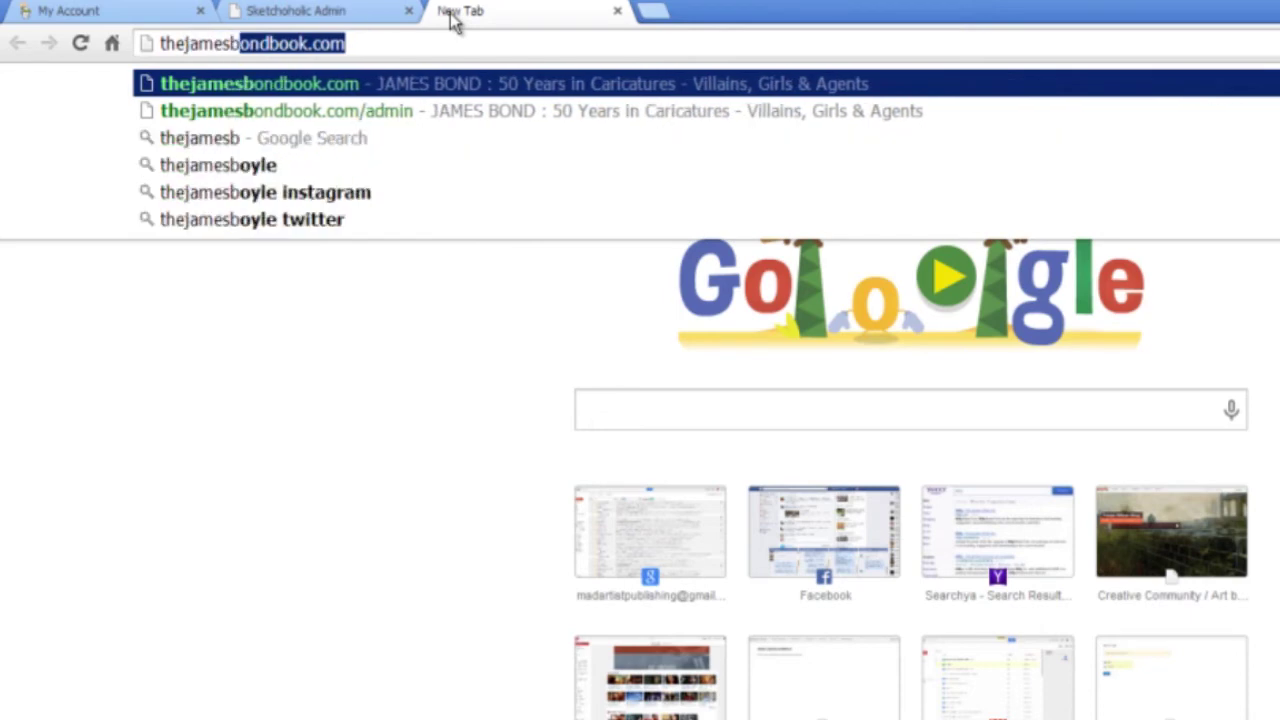
Load thejamesbondbook.com and select its web address.
key(Return)
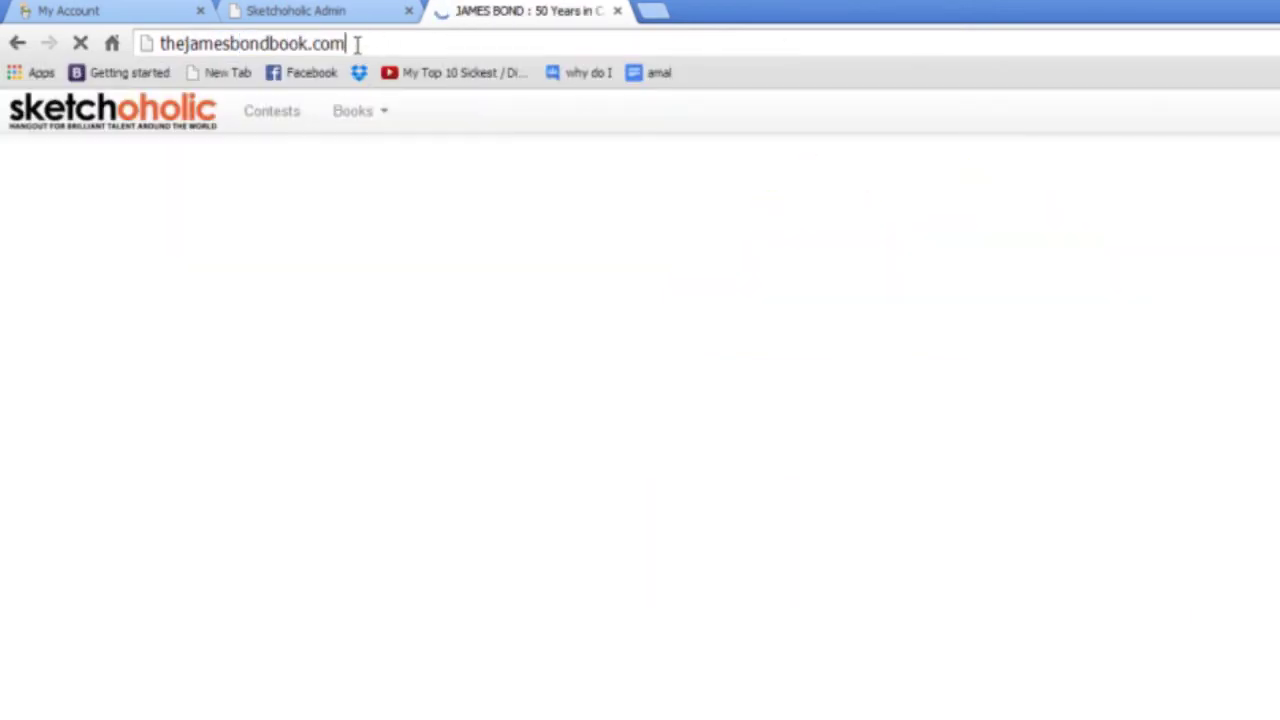
click(356, 44)
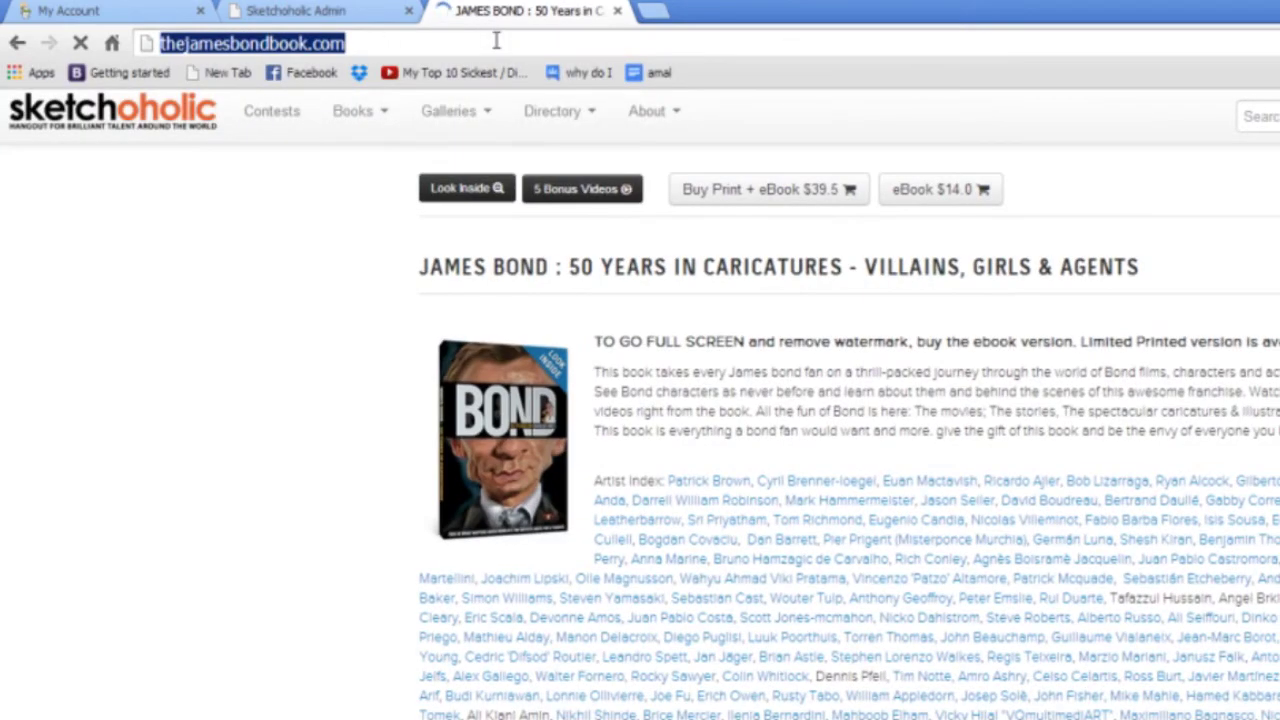
click(408, 40)
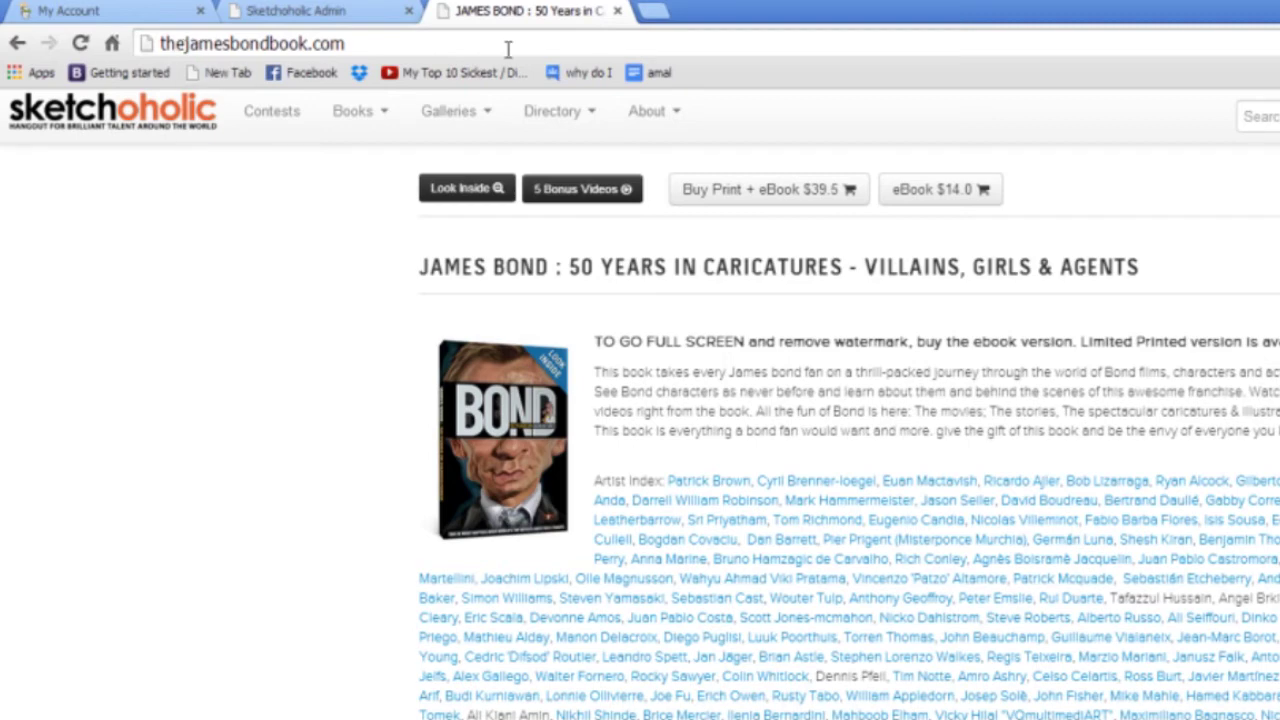
click(370, 43)
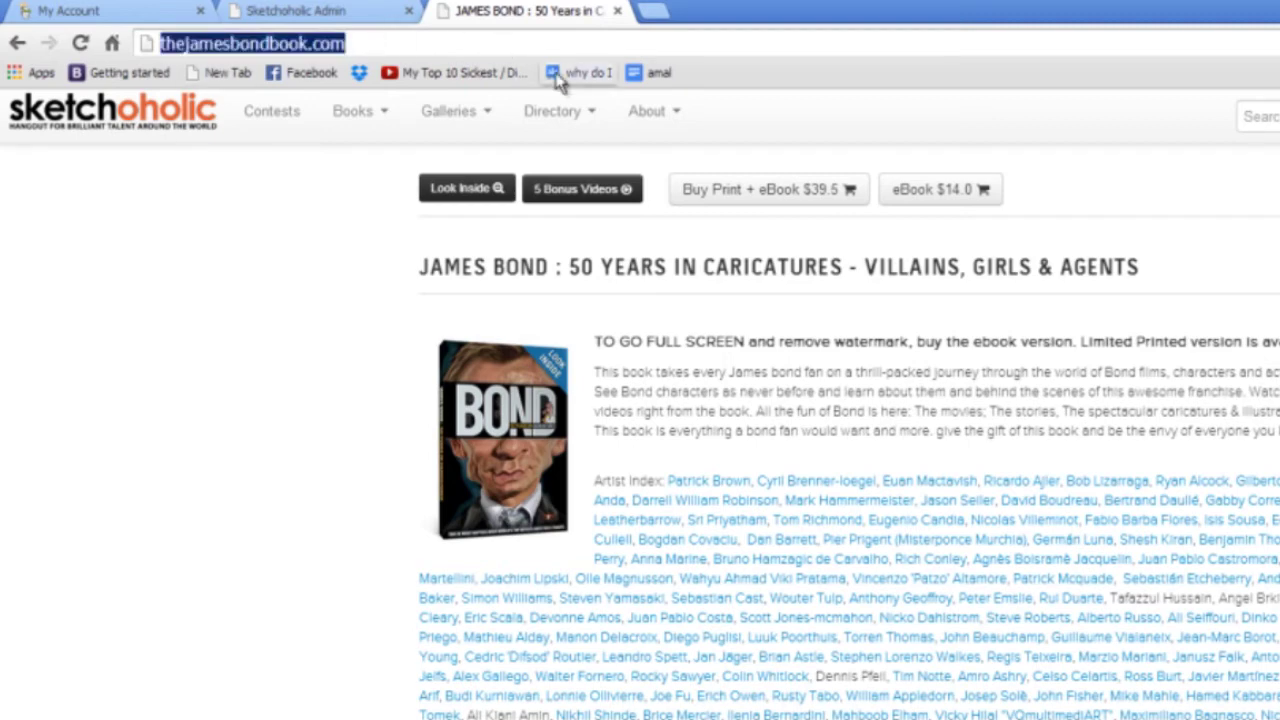
Load sketchoholic.com/books in a new tab, then return to the James Bond book page.
click(650, 12)
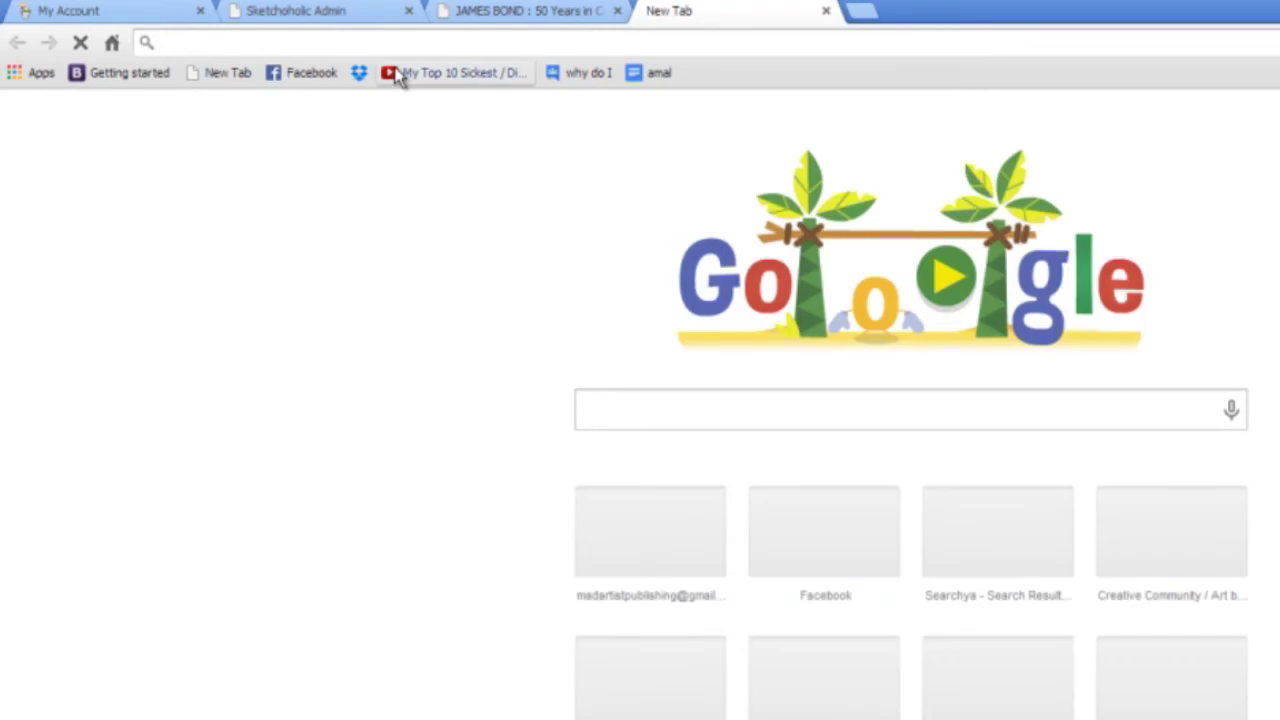
text(sketchoholic.com/)
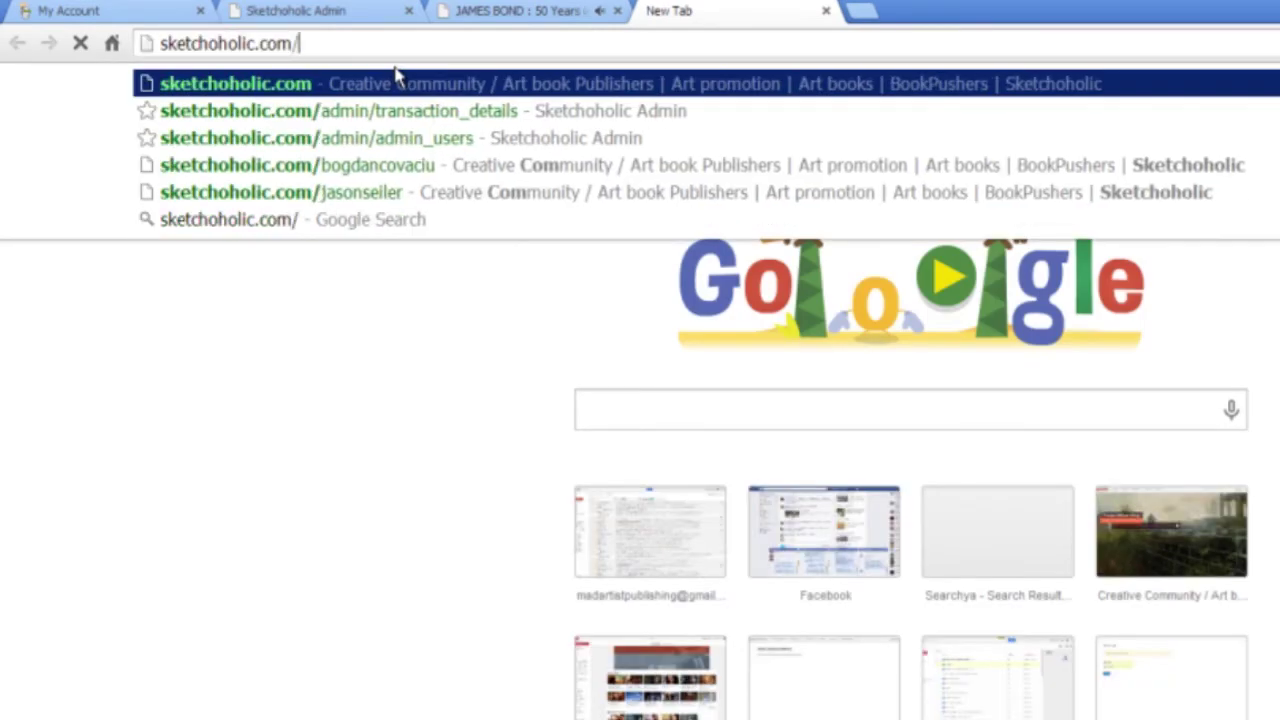
text(bo)
key(Return)
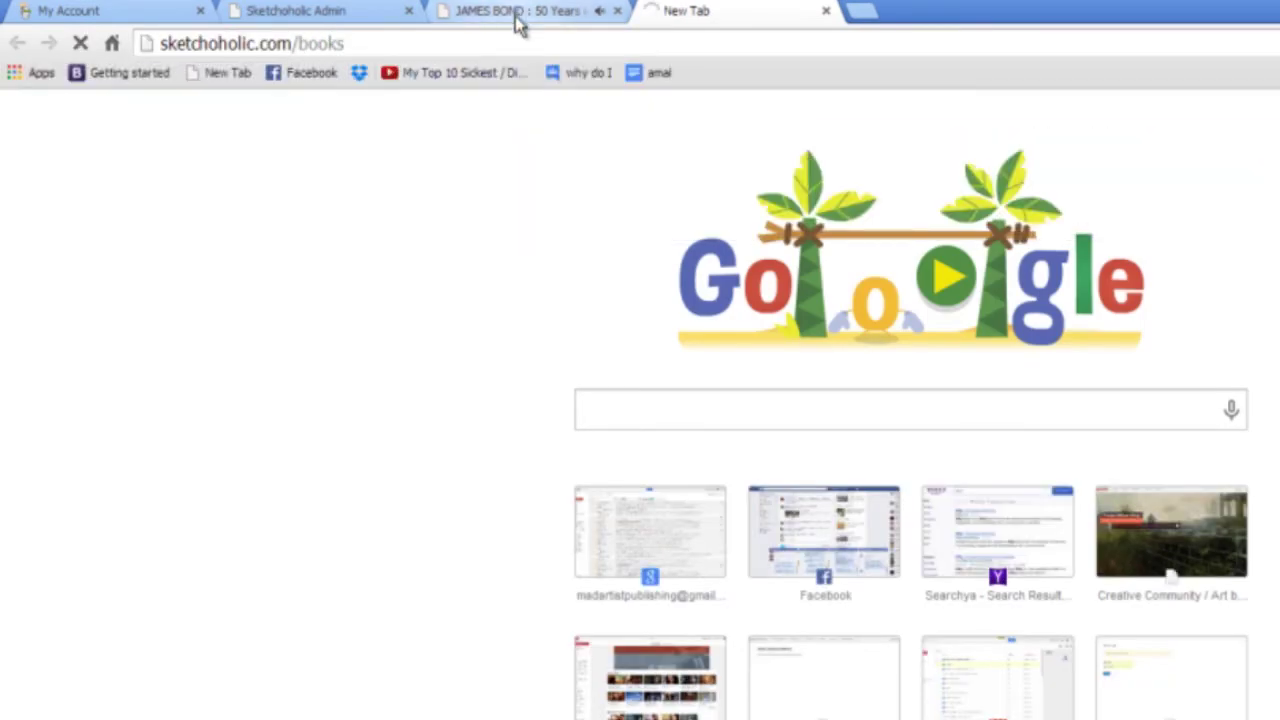
click(517, 16)
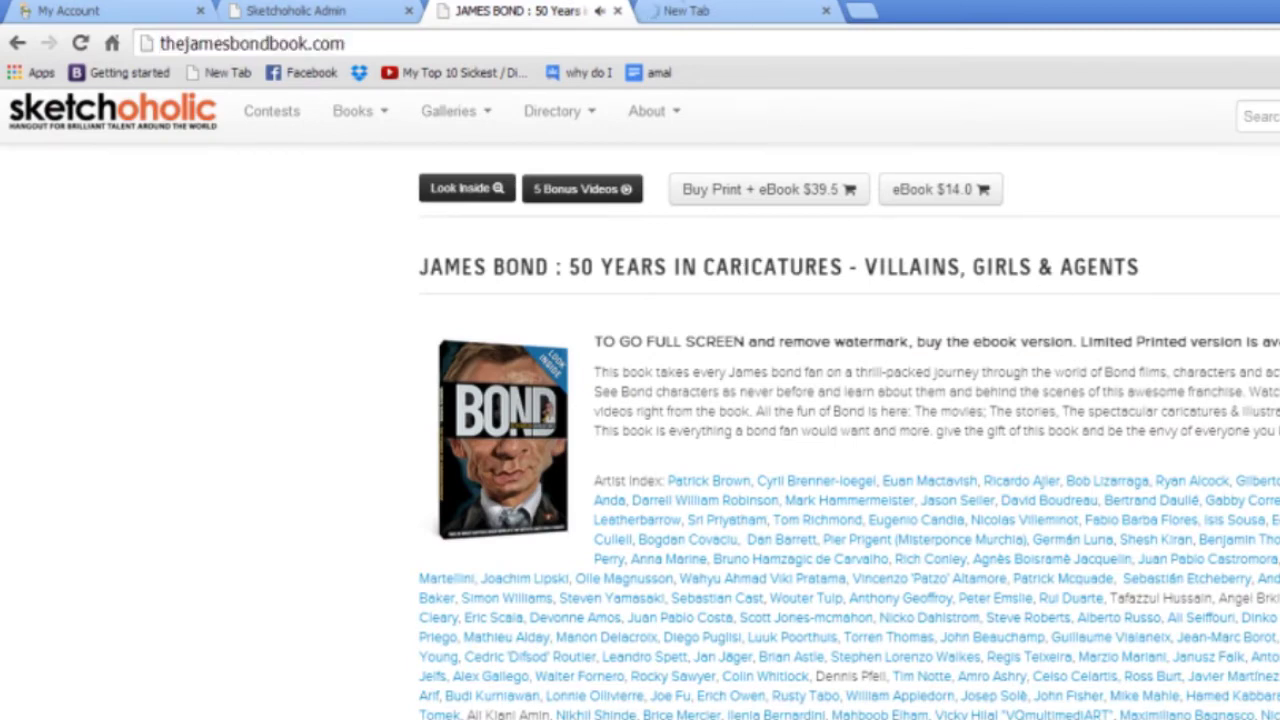
Open the James Bond book from the books catalogue and compare its flipbook address.
click(706, 14)
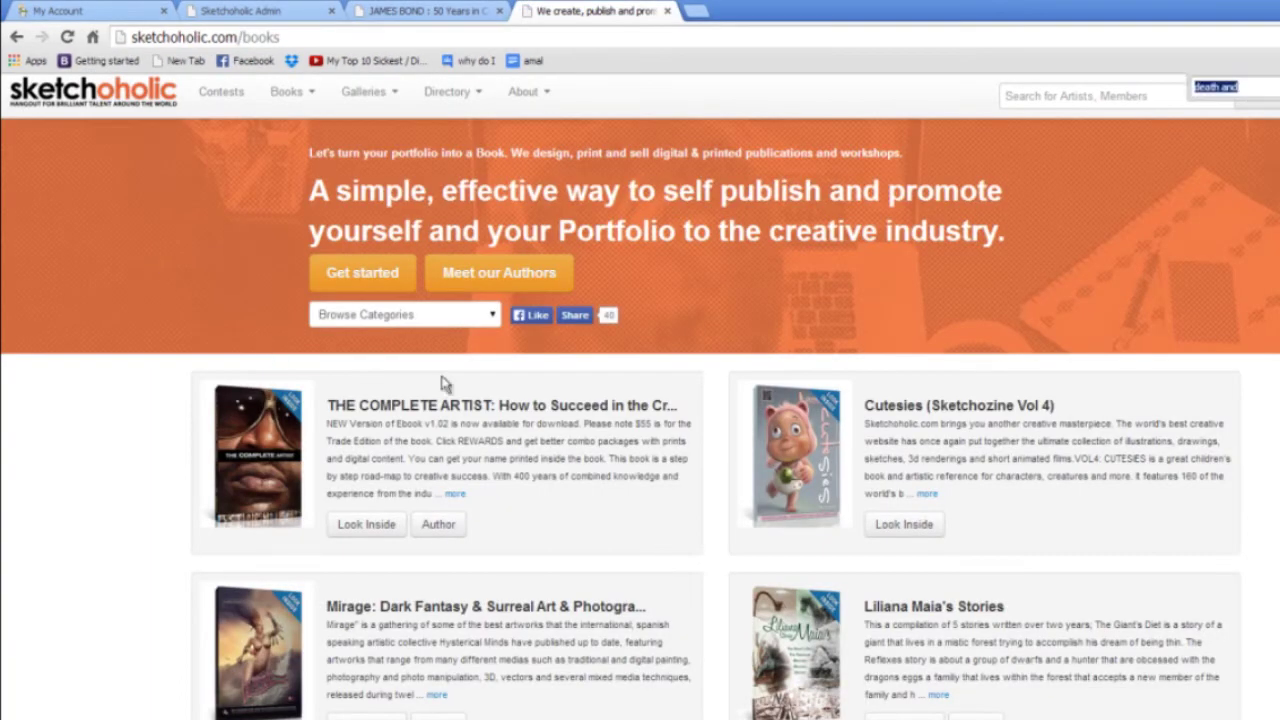
scroll(804, 612, down, 2)
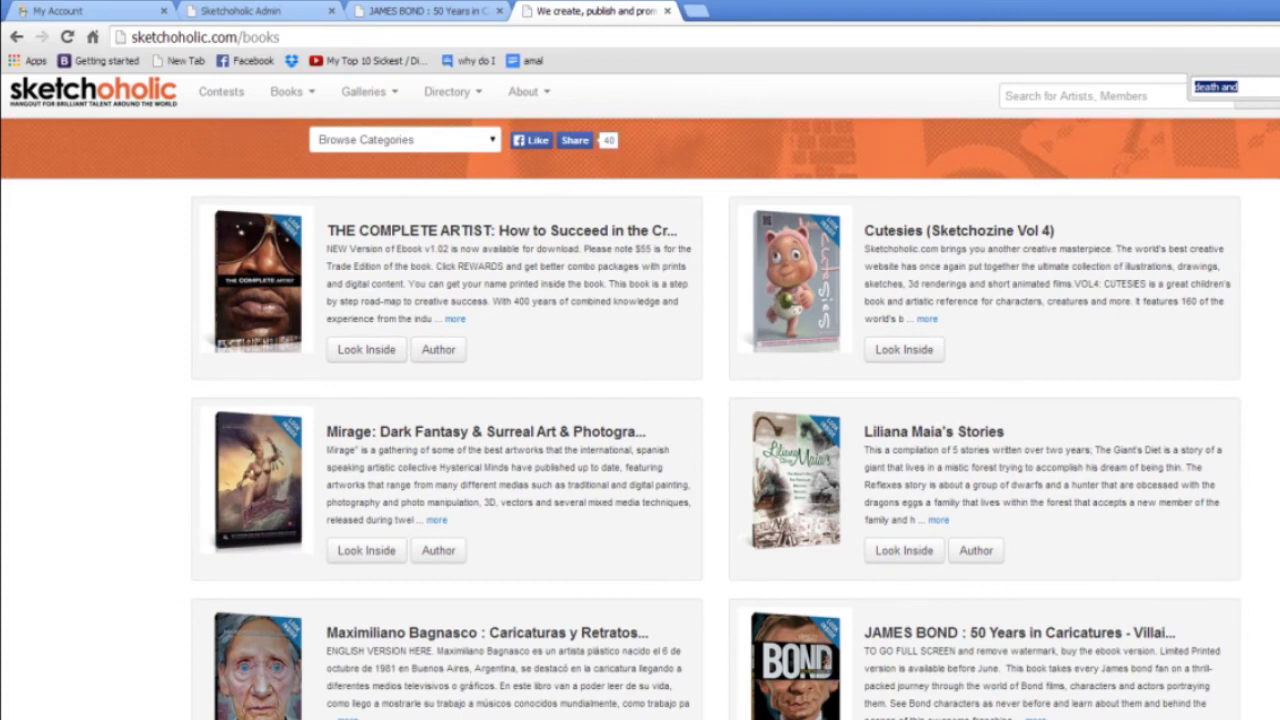
click(1019, 632)
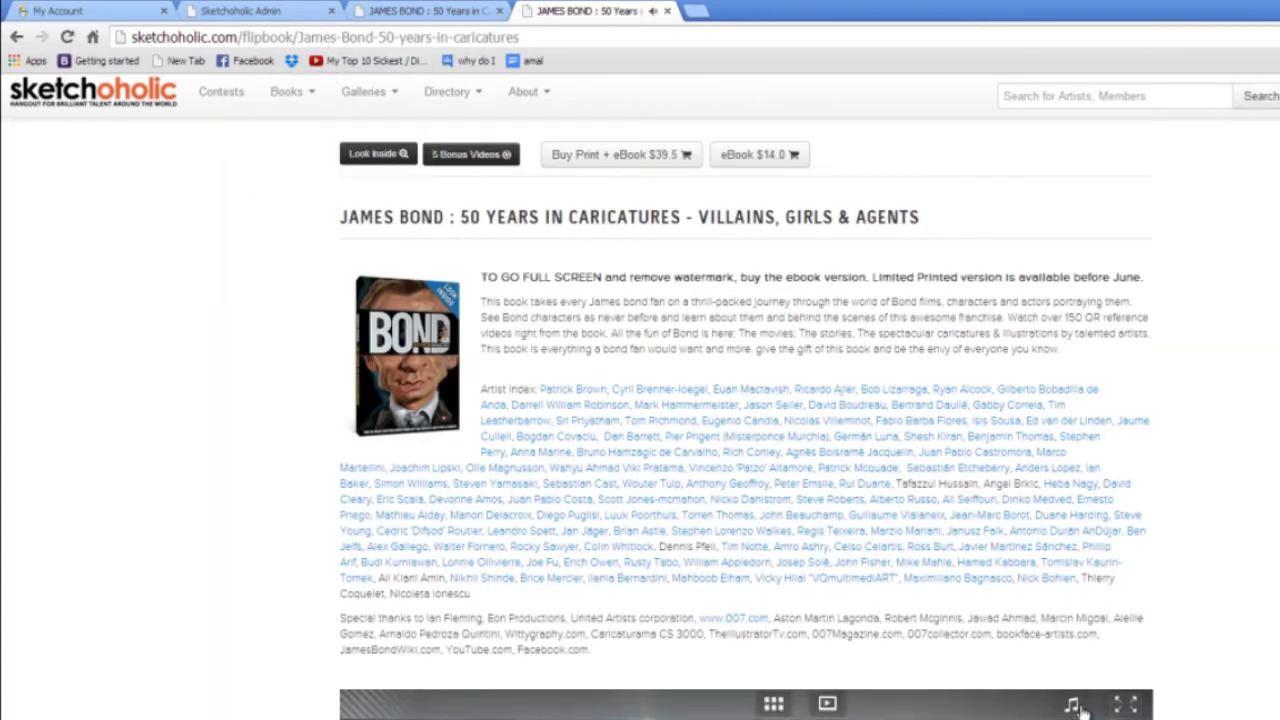
click(134, 40)
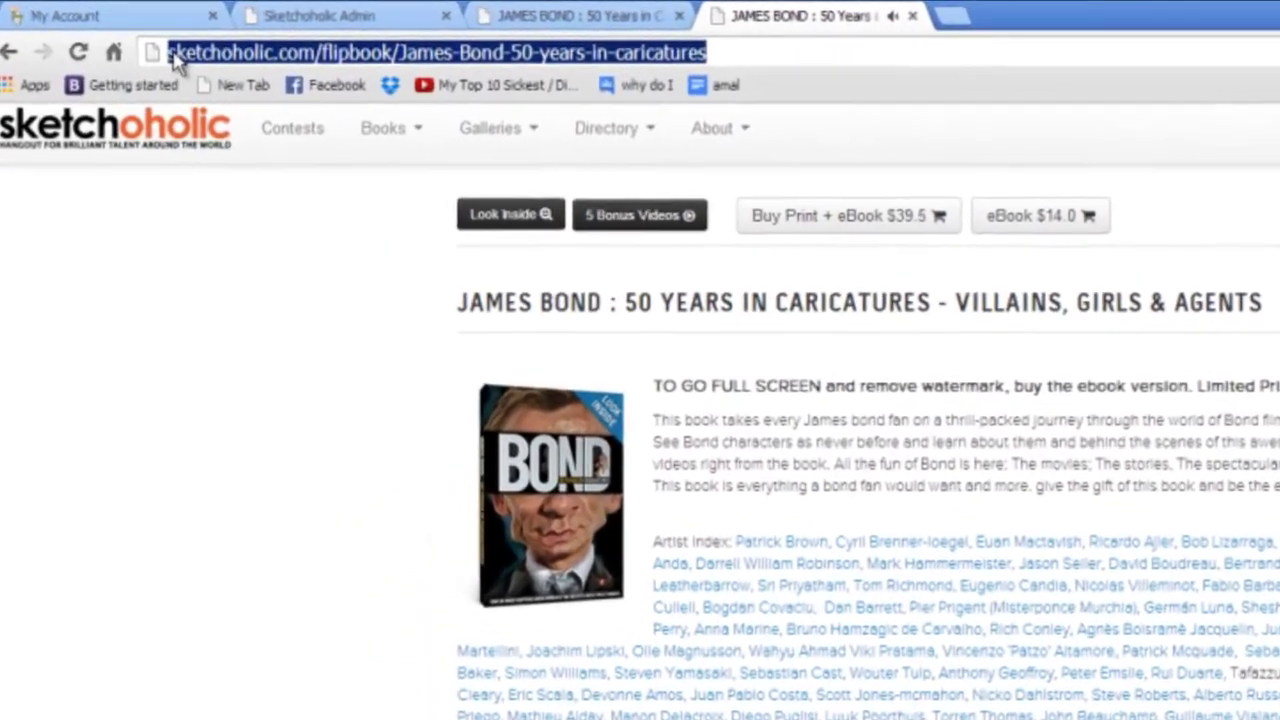
click(164, 44)
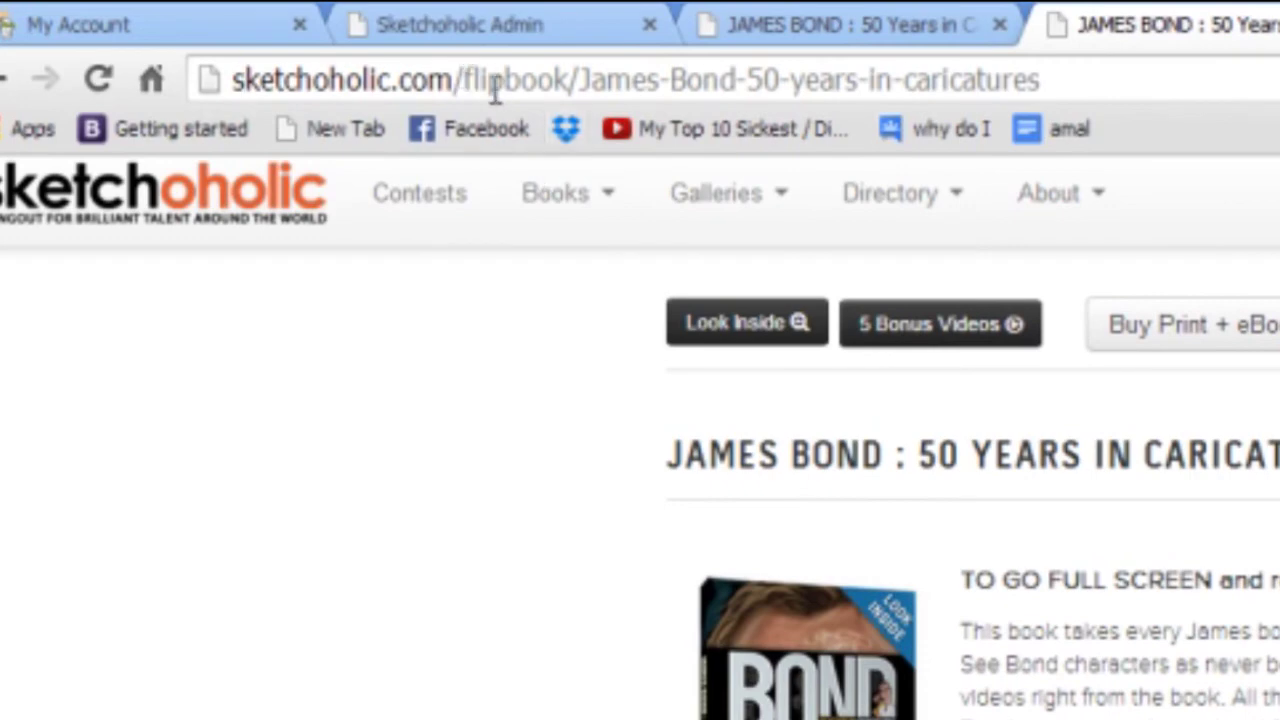
drag(470, 80, 578, 84)
click(1117, 77)
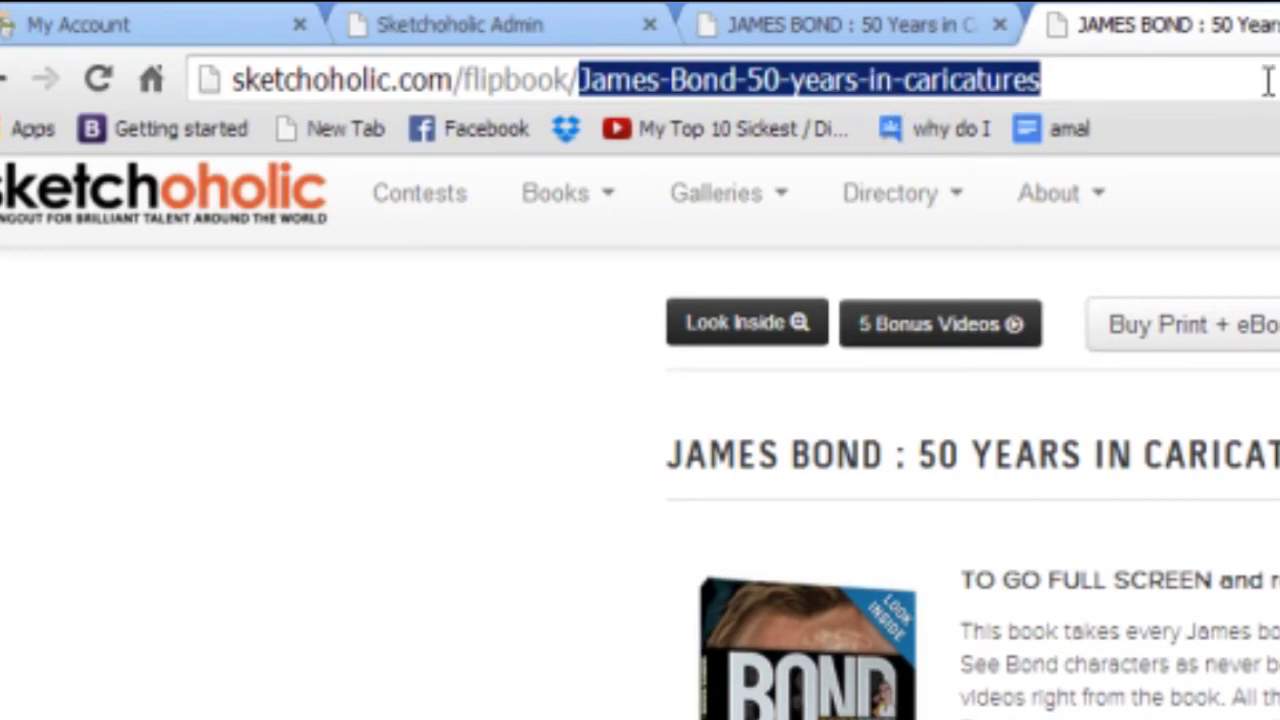
click(724, 80)
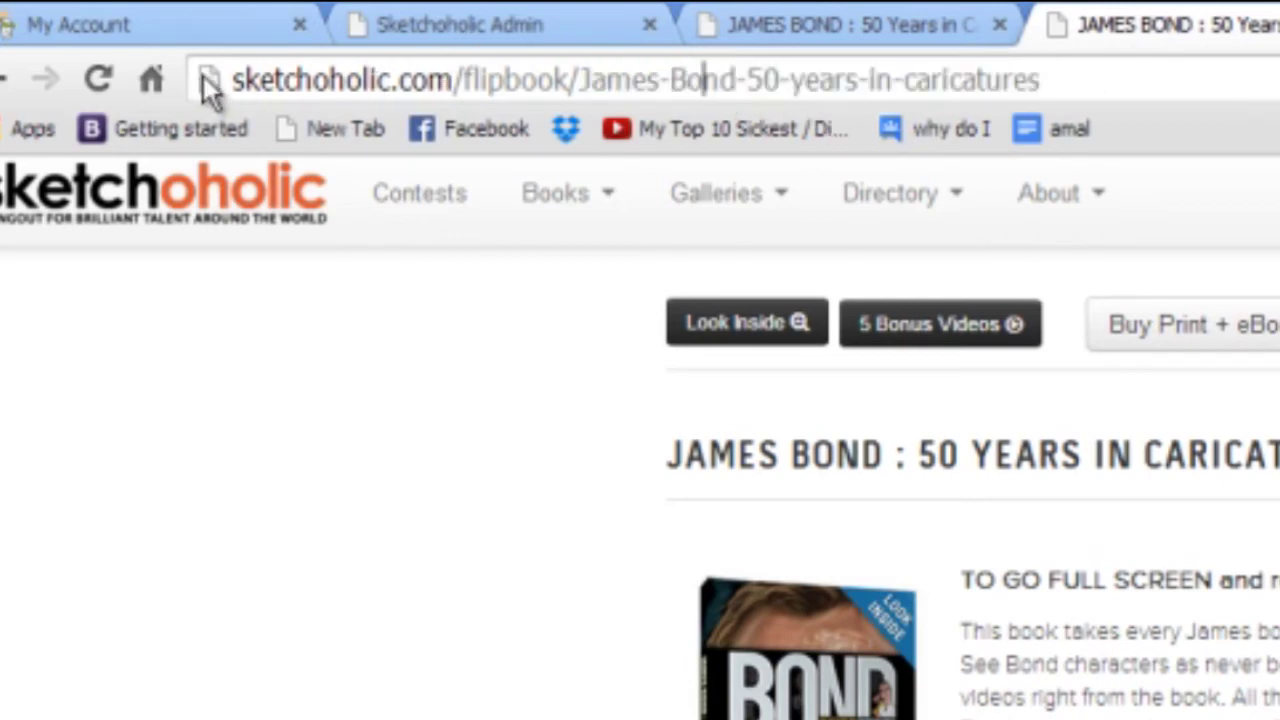
click(777, 23)
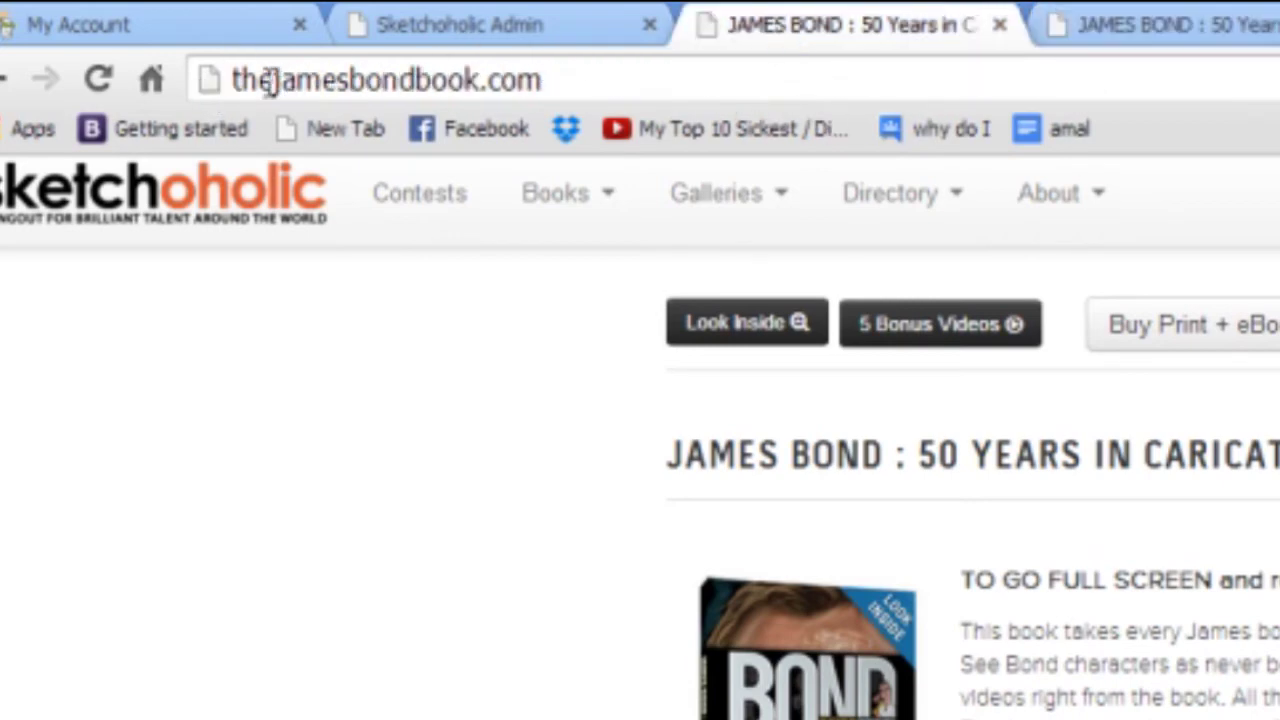
click(1157, 35)
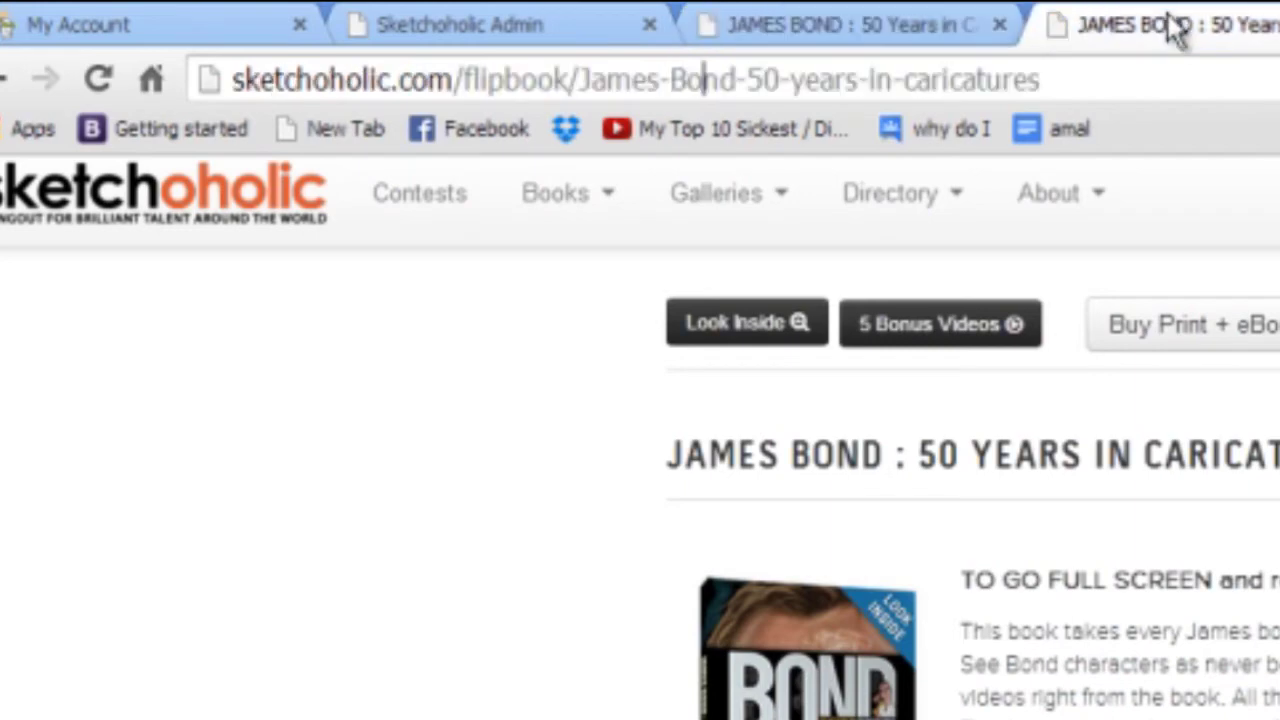
Replace the flipbook path after sketchoholic.com/ with test2 and load that page.
click(1071, 80)
mouse_move(1005, 217)
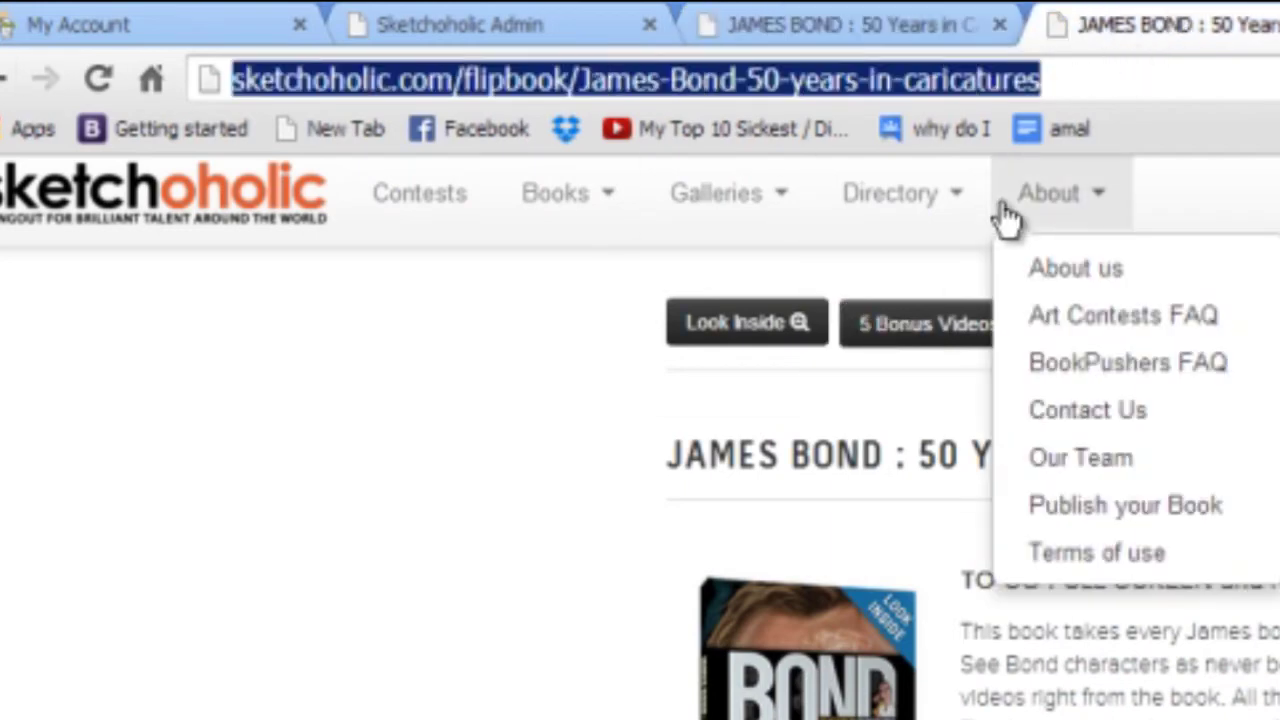
click(1080, 78)
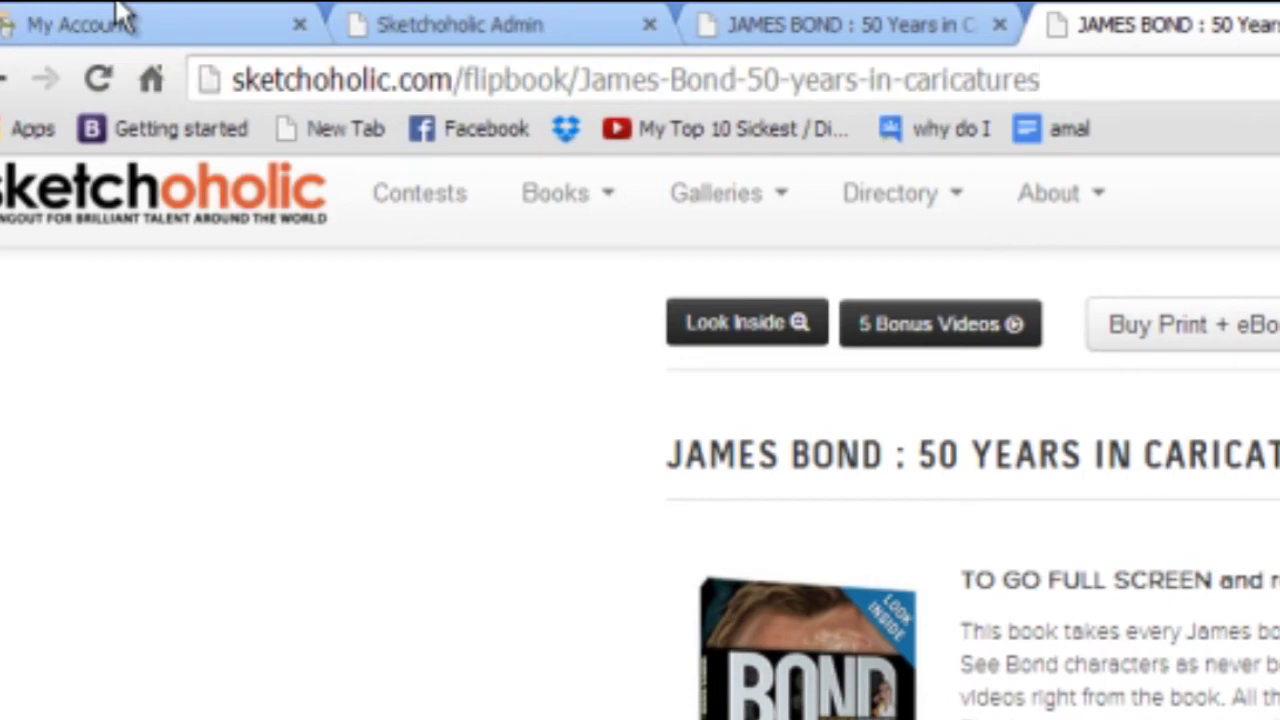
click(930, 80)
key(ctrl+a)
click(572, 66)
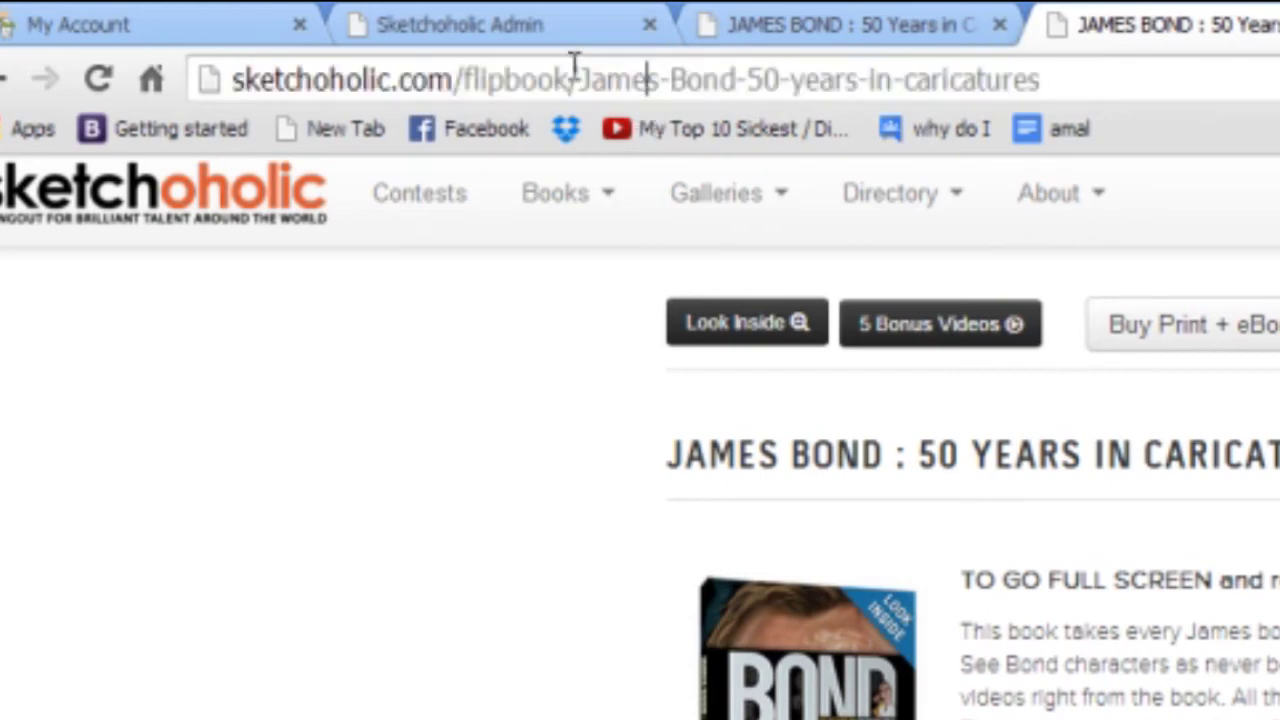
drag(466, 78, 1171, 86)
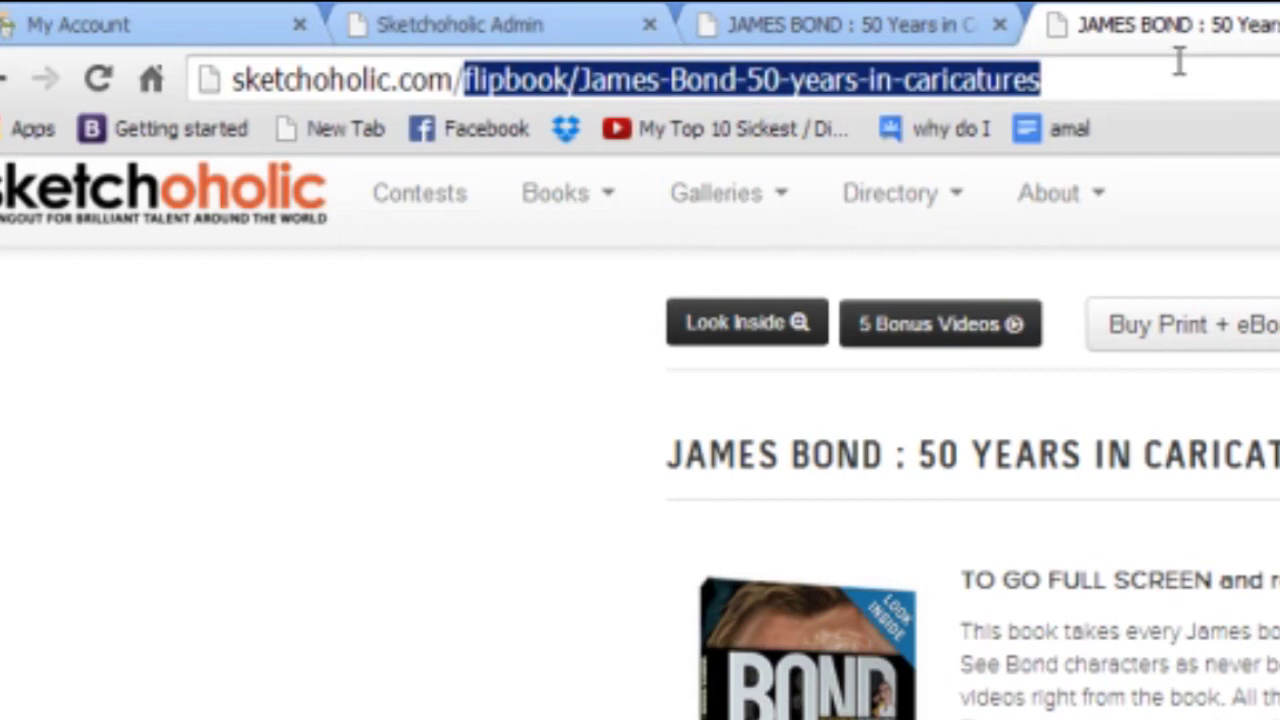
text(test2)
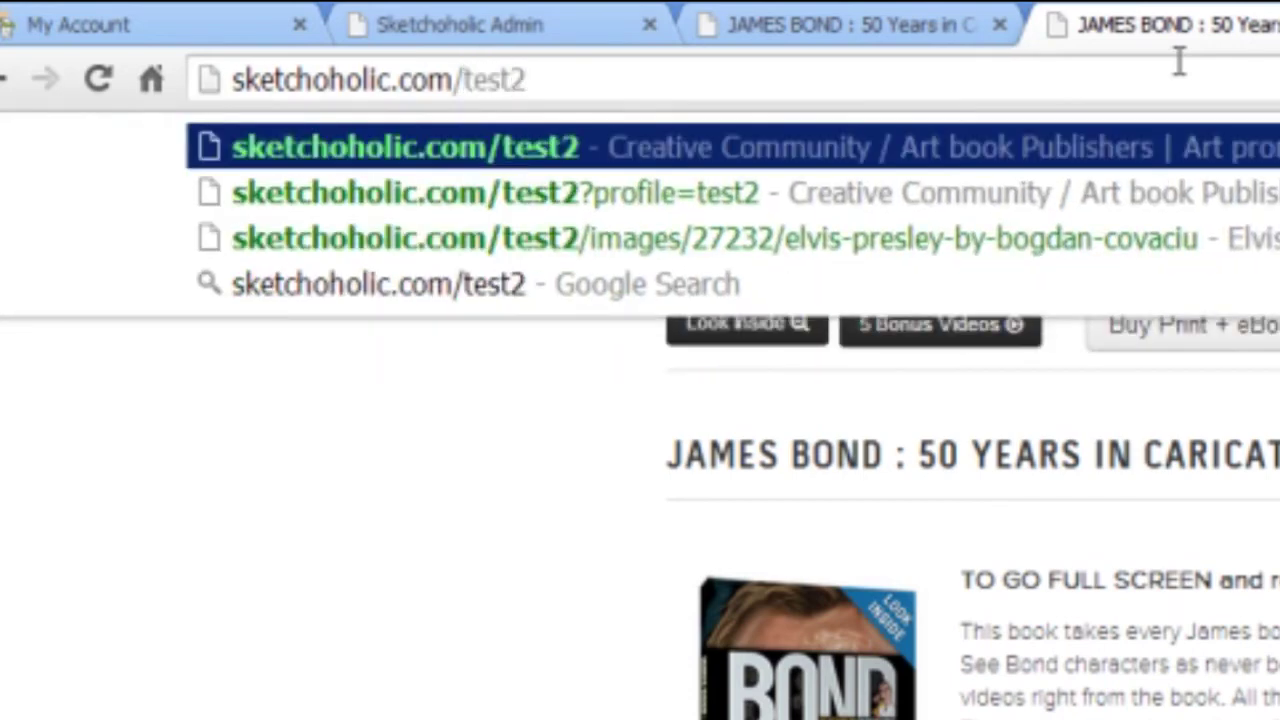
key(Return)
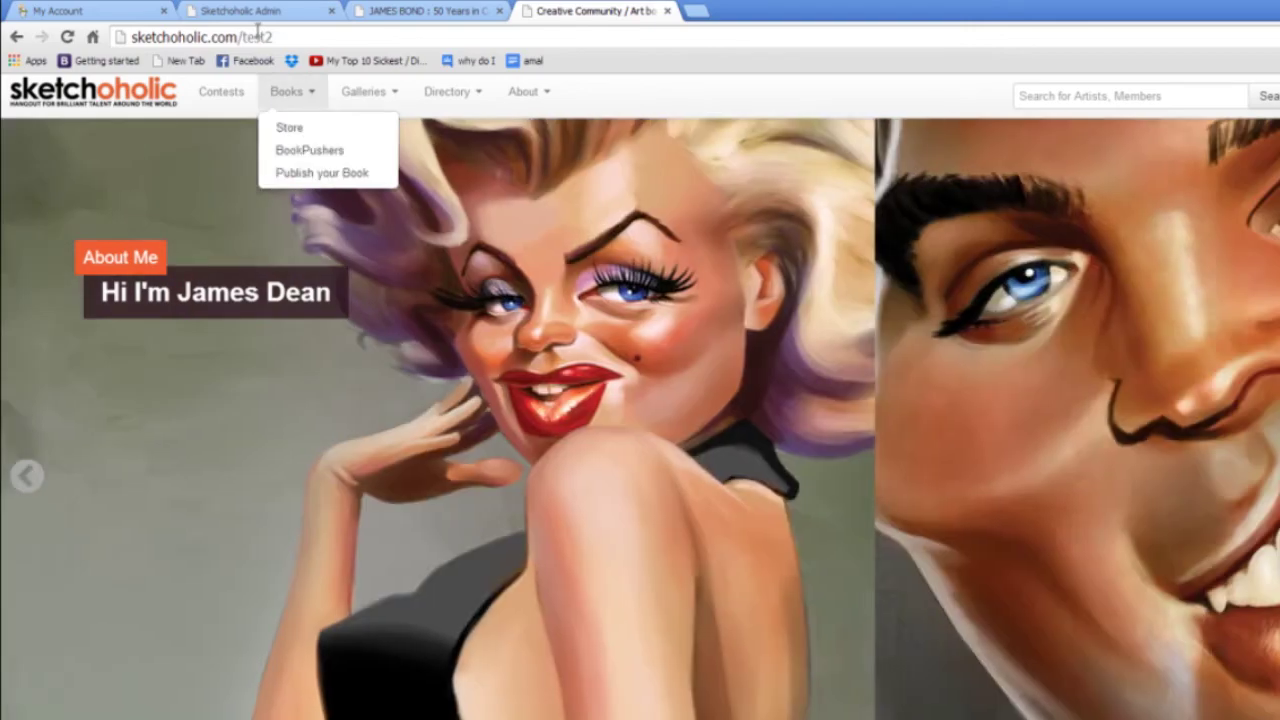
Copy the test2 page address and switch to the James Bond book tab.
drag(258, 33, 70, 45)
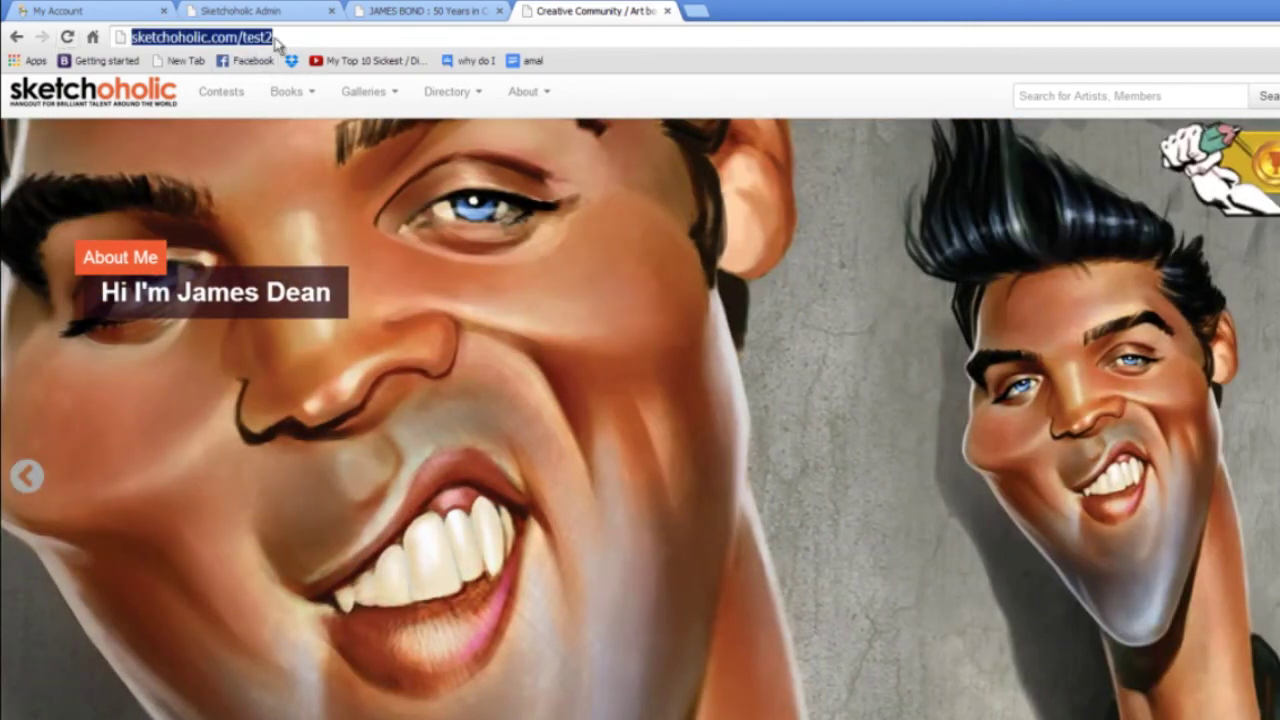
drag(276, 44, 250, 36)
right_click(243, 31)
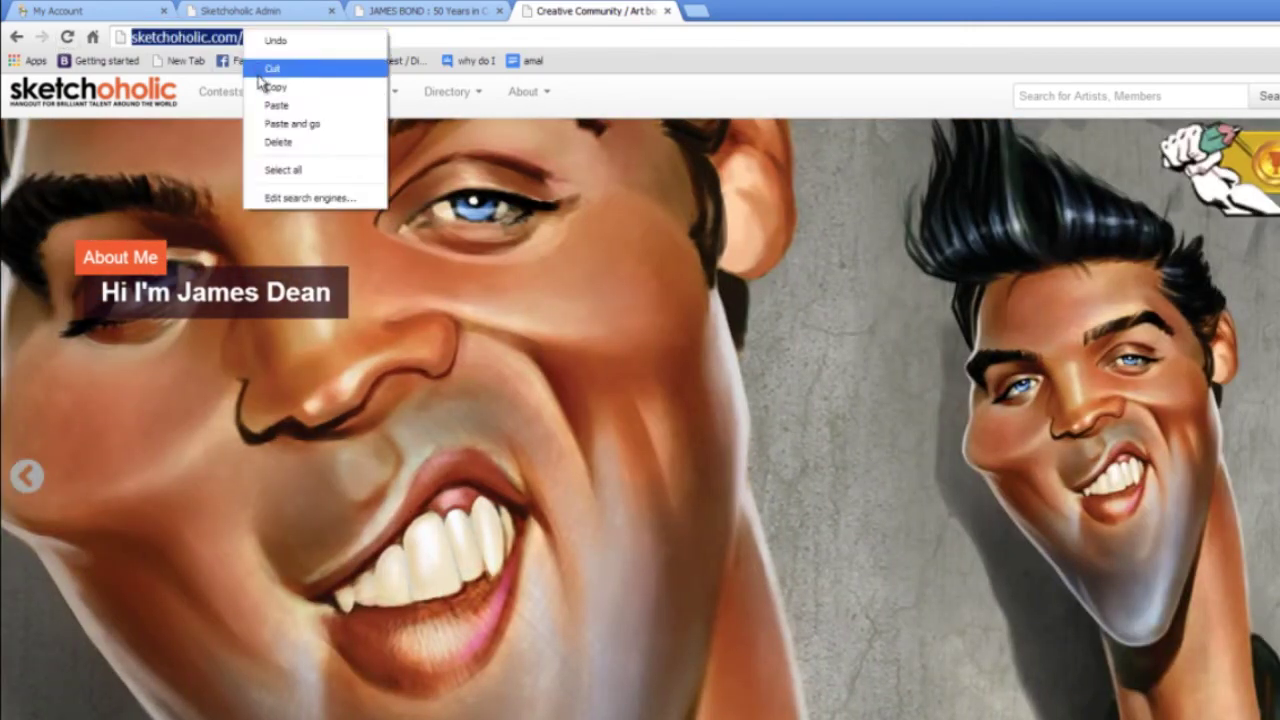
click(274, 87)
click(238, 37)
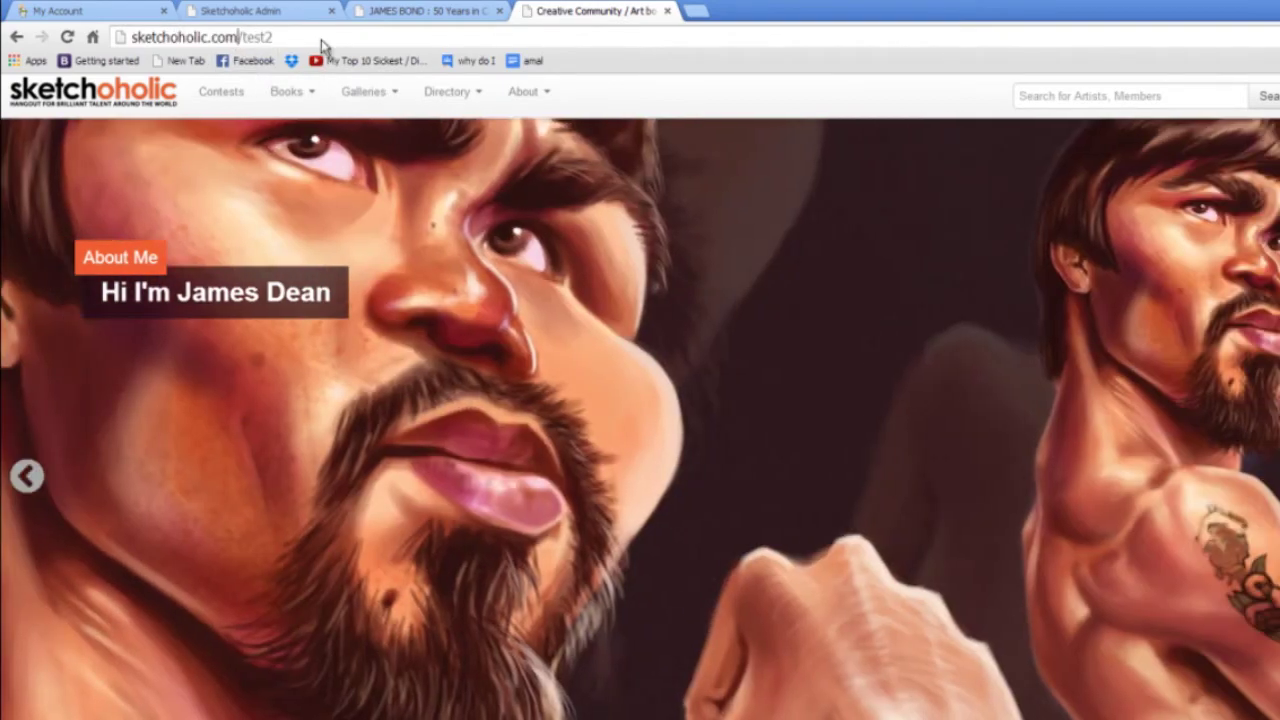
key(ctrl+a)
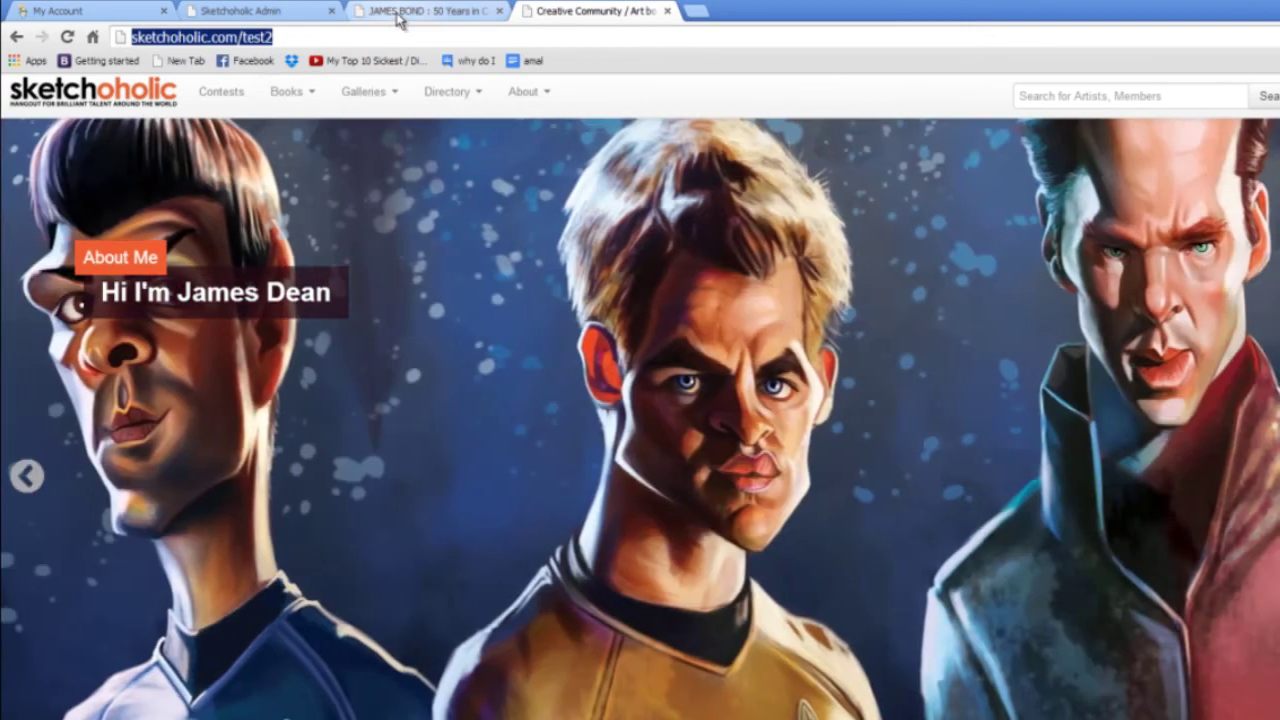
click(400, 16)
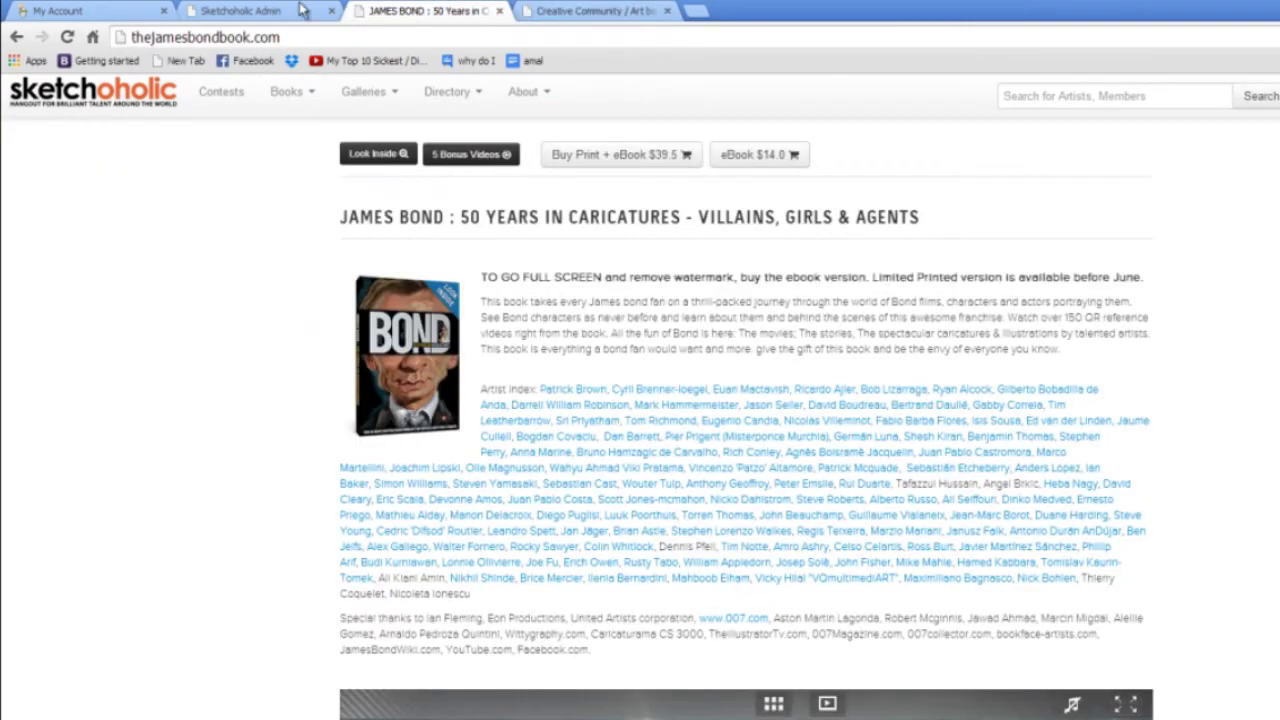
Open thejamesbondbook.com's Forwarding and Masking settings and select its current forwarding address.
click(85, 16)
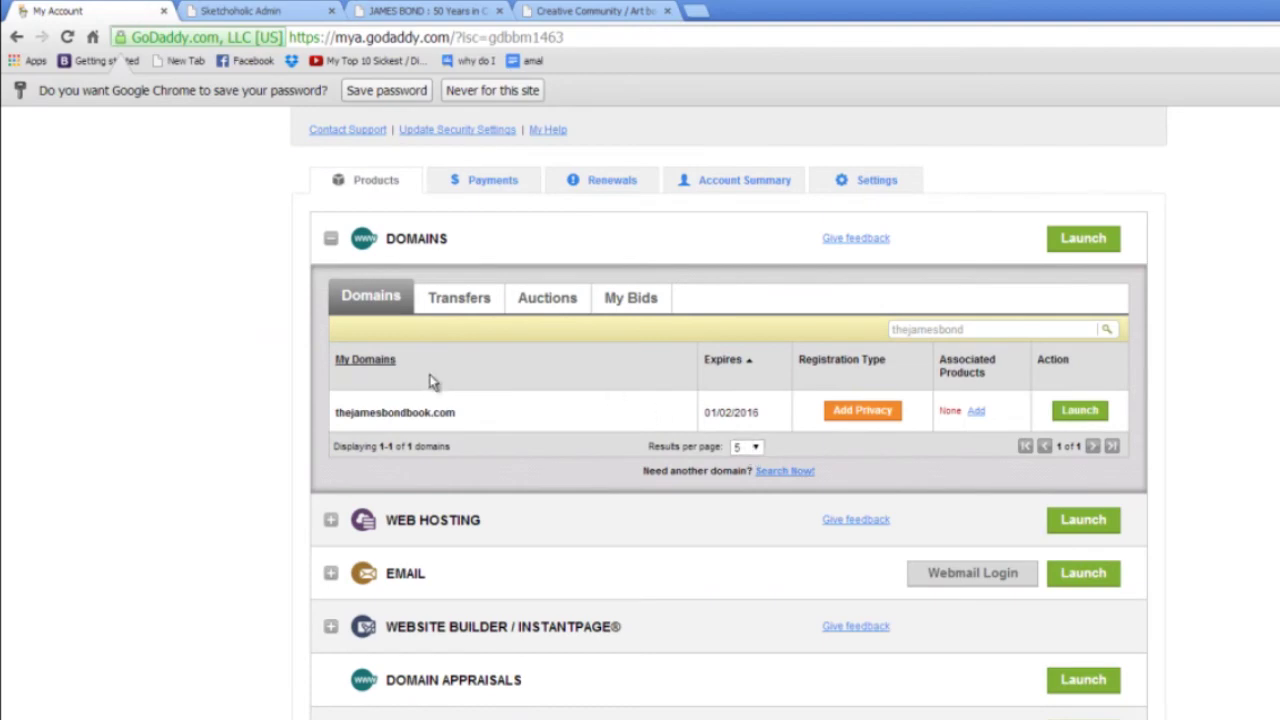
click(1091, 413)
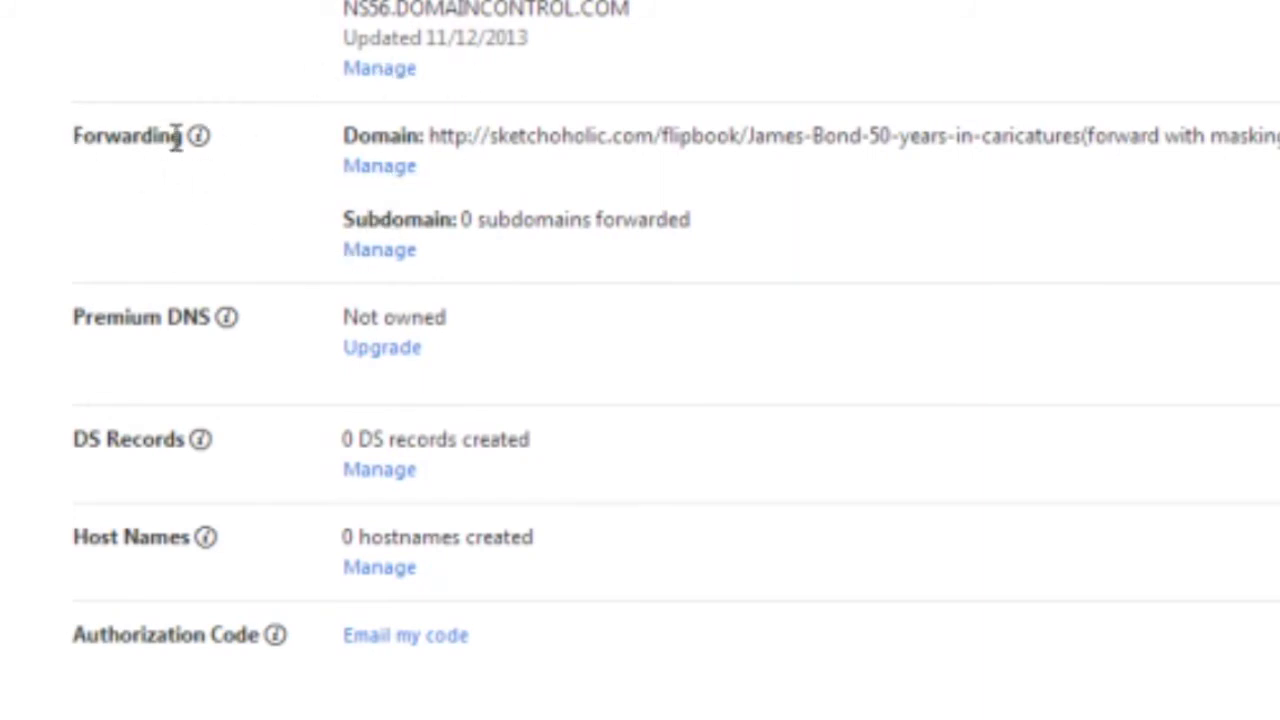
click(378, 168)
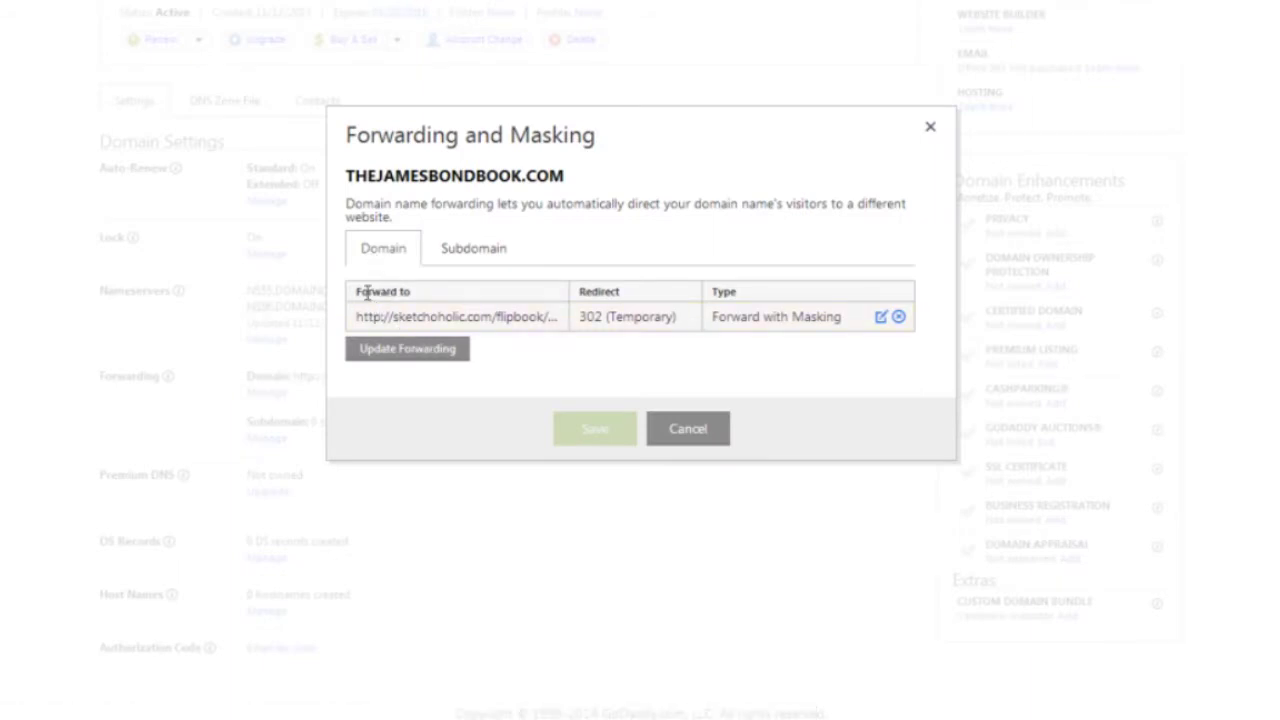
triple_click(403, 316)
drag(392, 316, 400, 316)
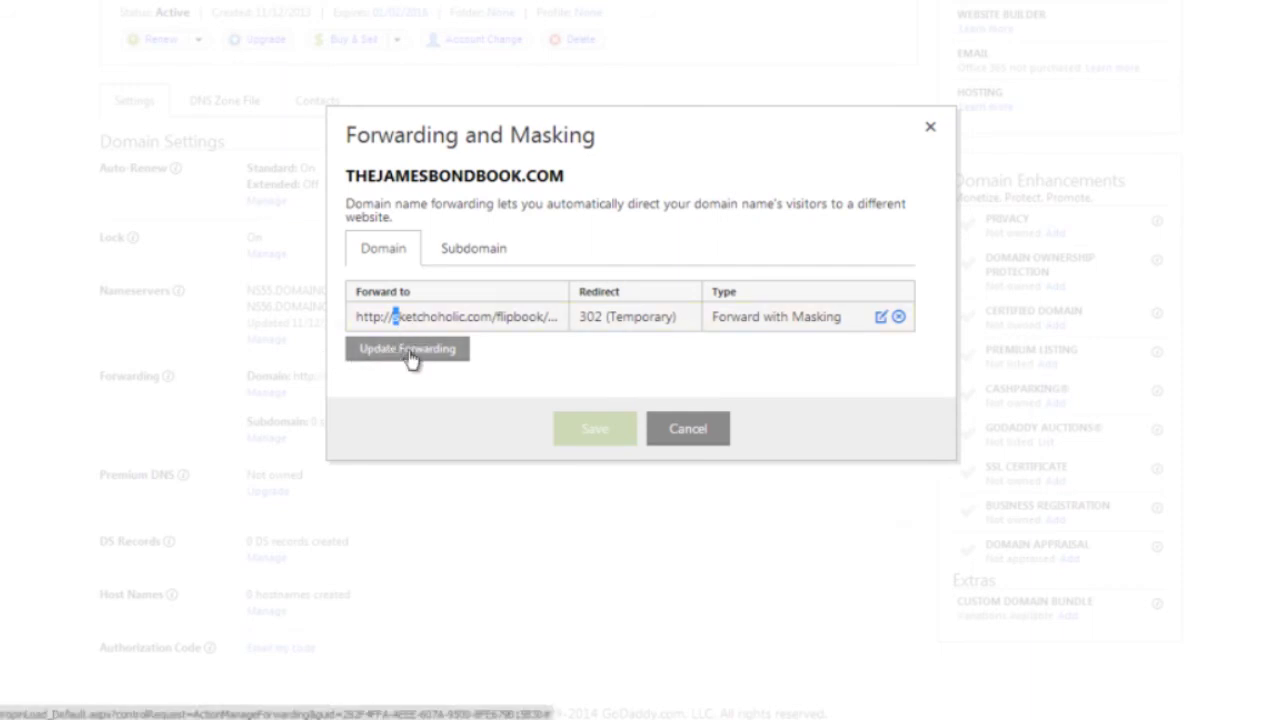
Edit the forwarding, keep http, and paste sketchoholic.com/test2 over the old destination.
click(410, 355)
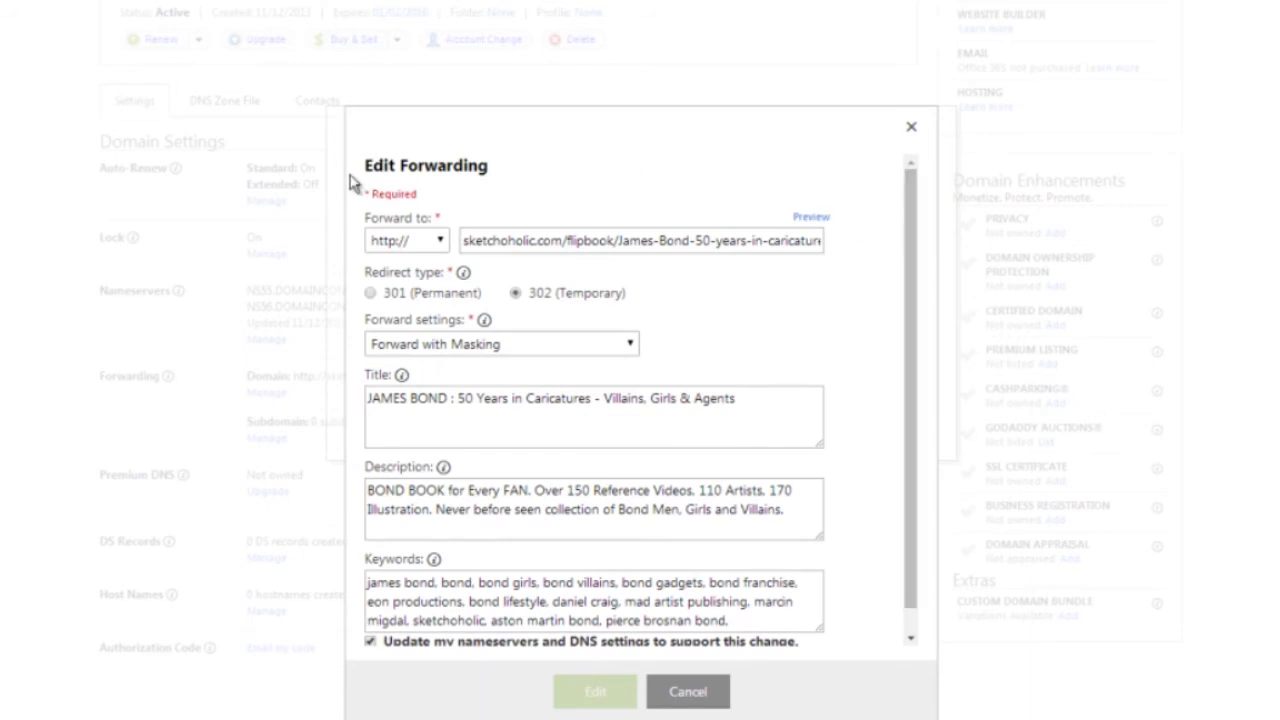
click(437, 245)
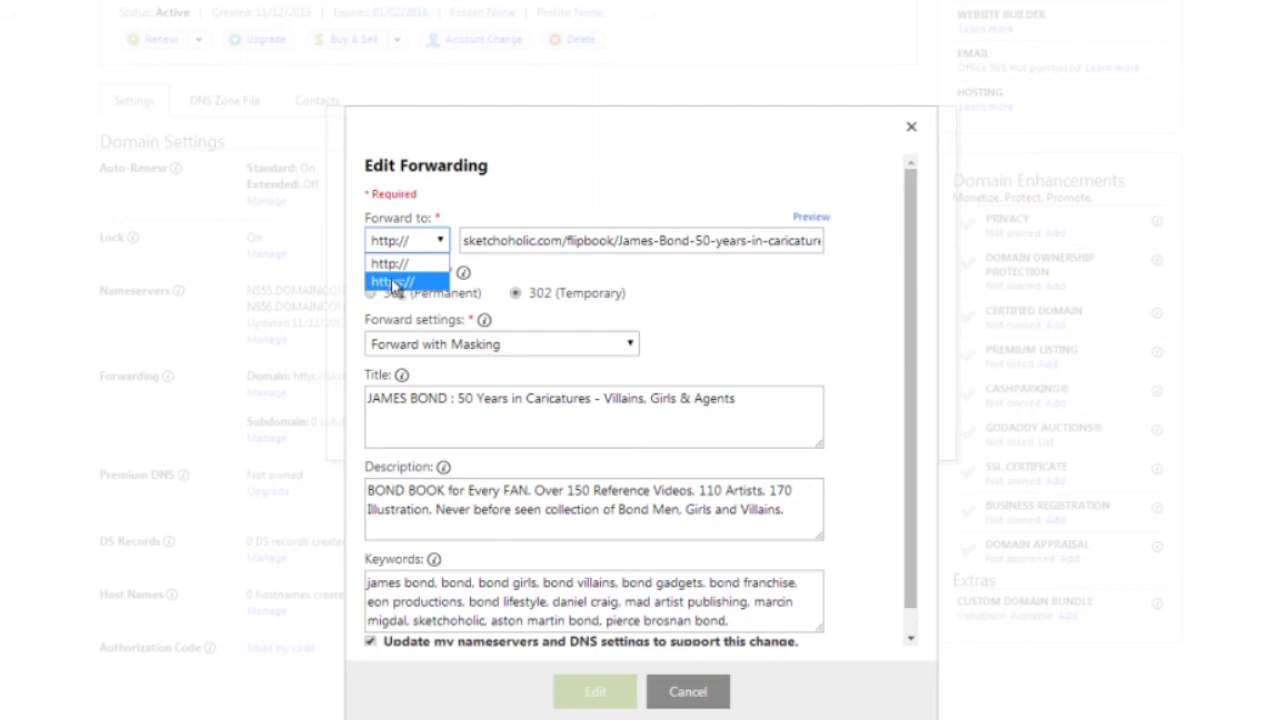
click(397, 267)
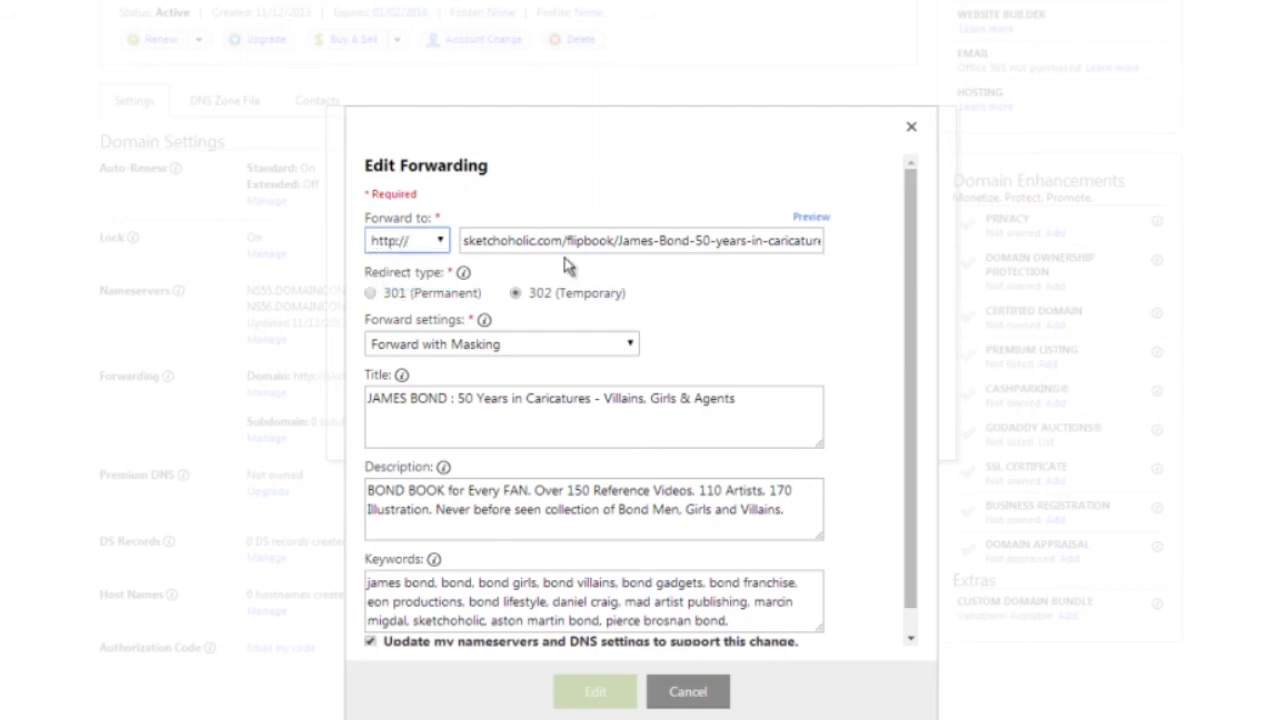
click(464, 241)
drag(464, 241, 956, 235)
key(ctrl+v)
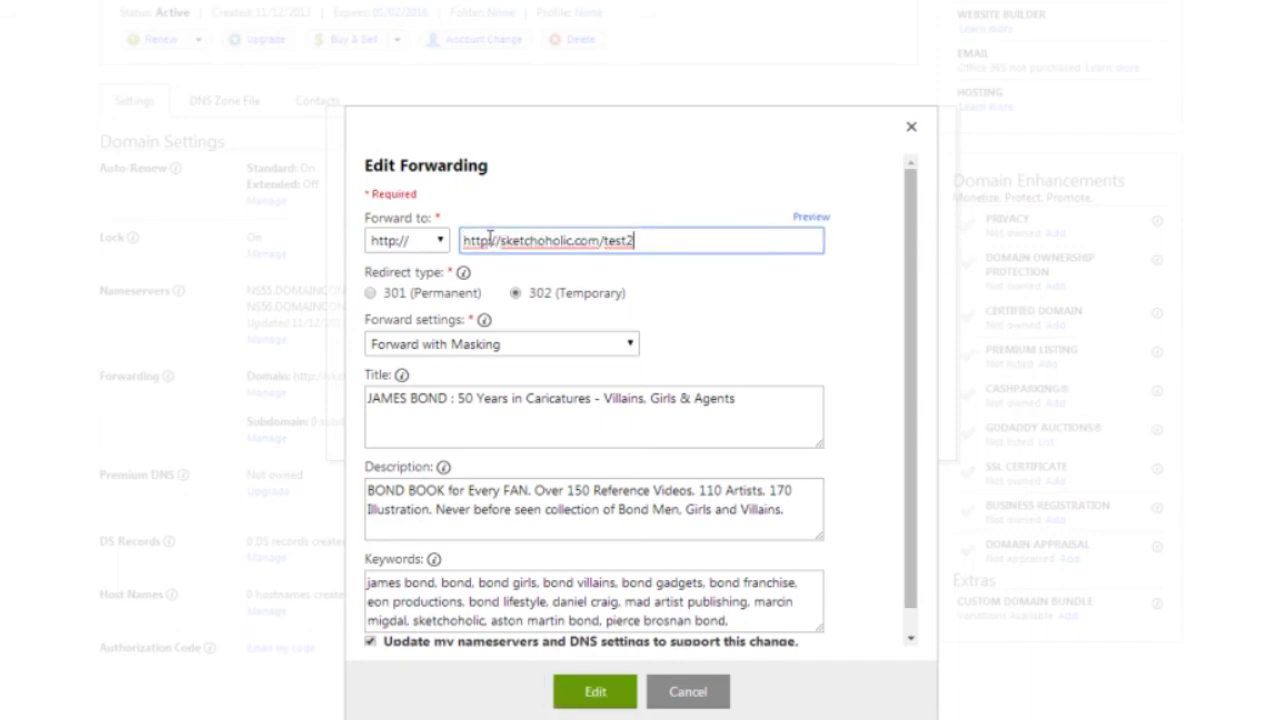
drag(501, 241, 357, 258)
key(BackSpace)
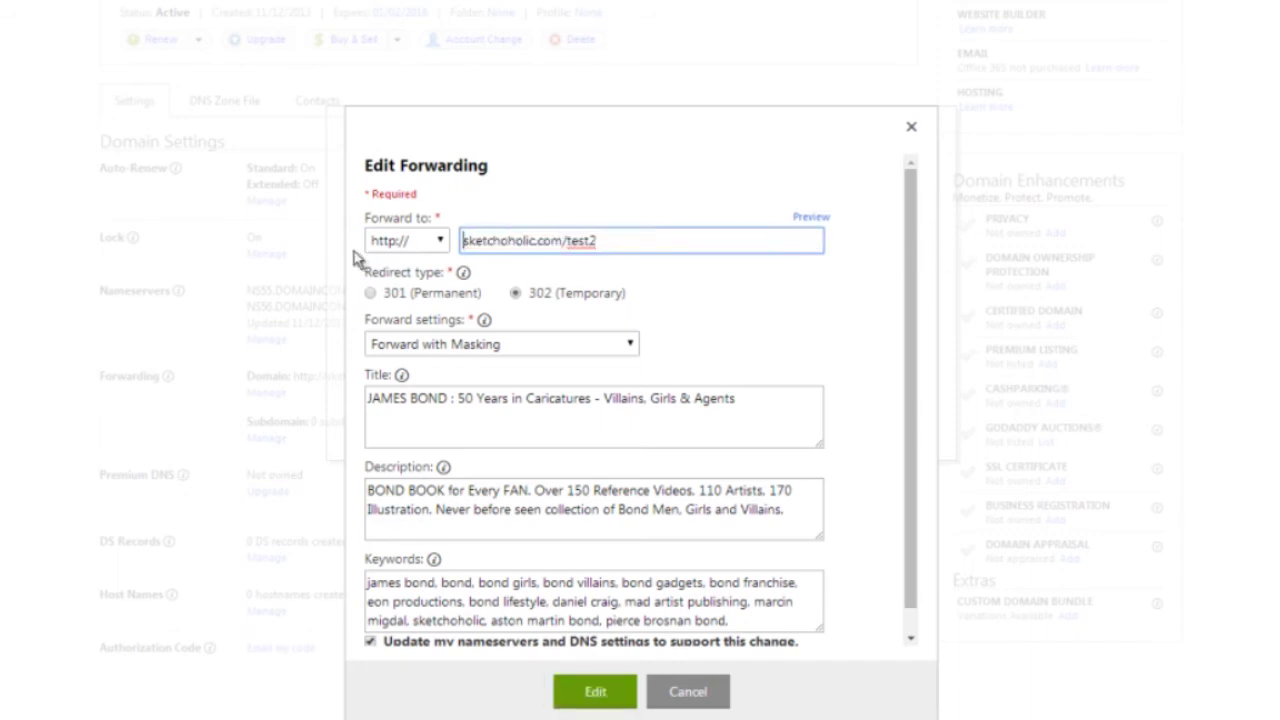
click(812, 222)
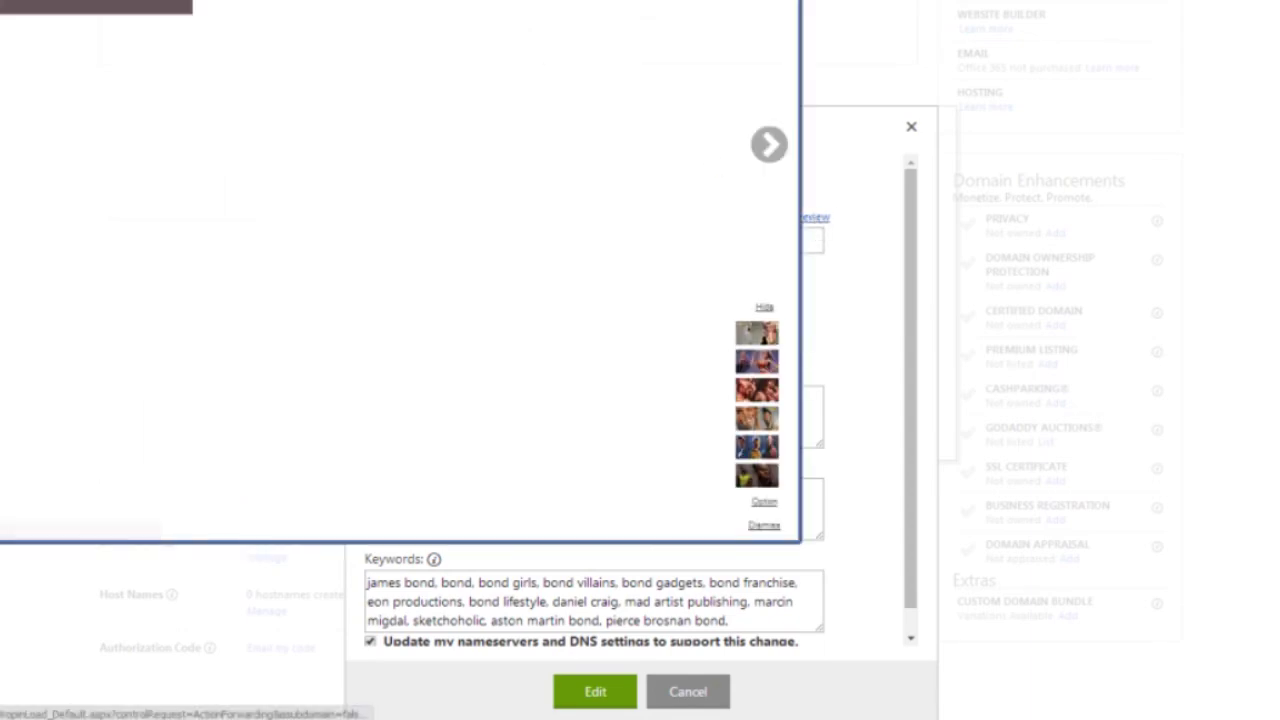
key(ctrl+w)
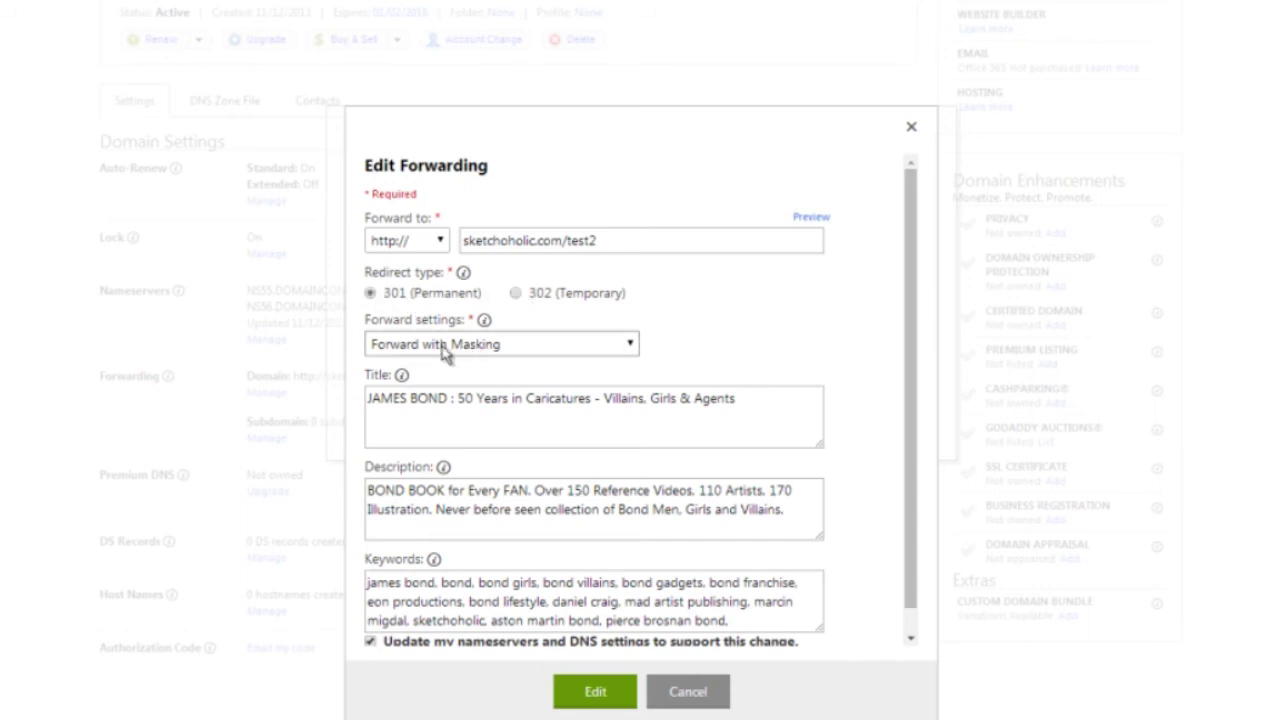
click(405, 347)
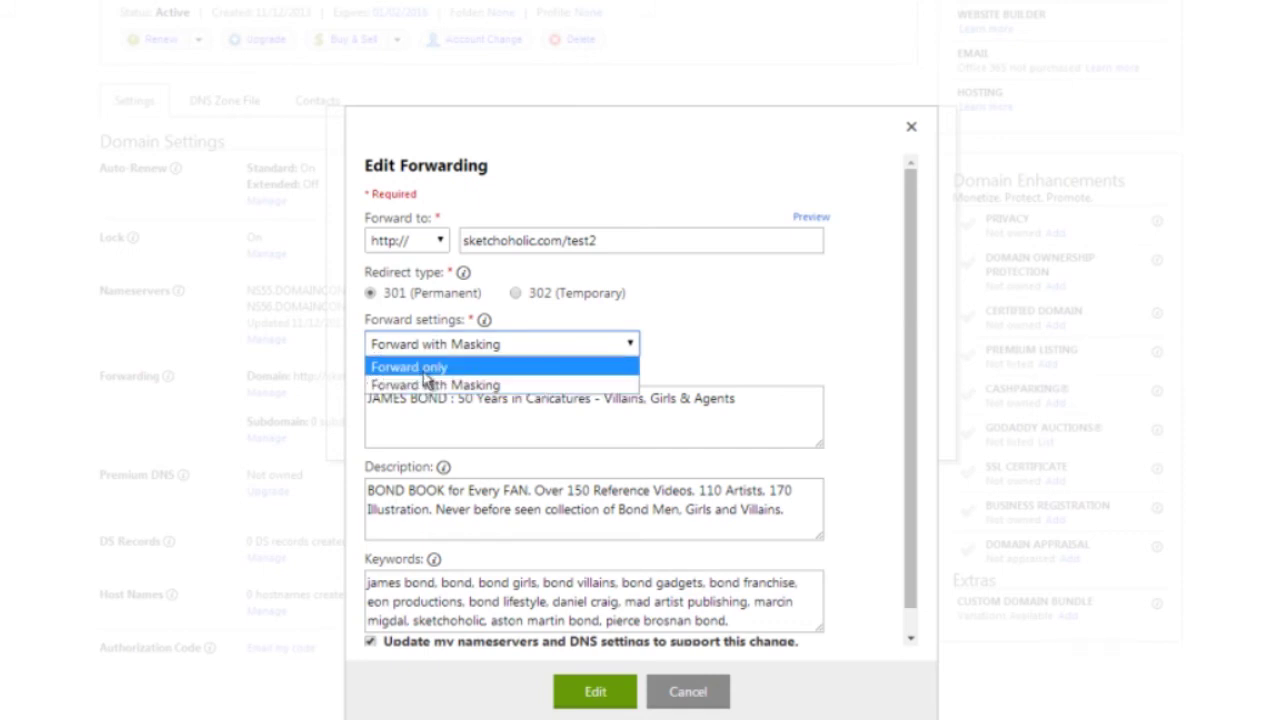
click(428, 370)
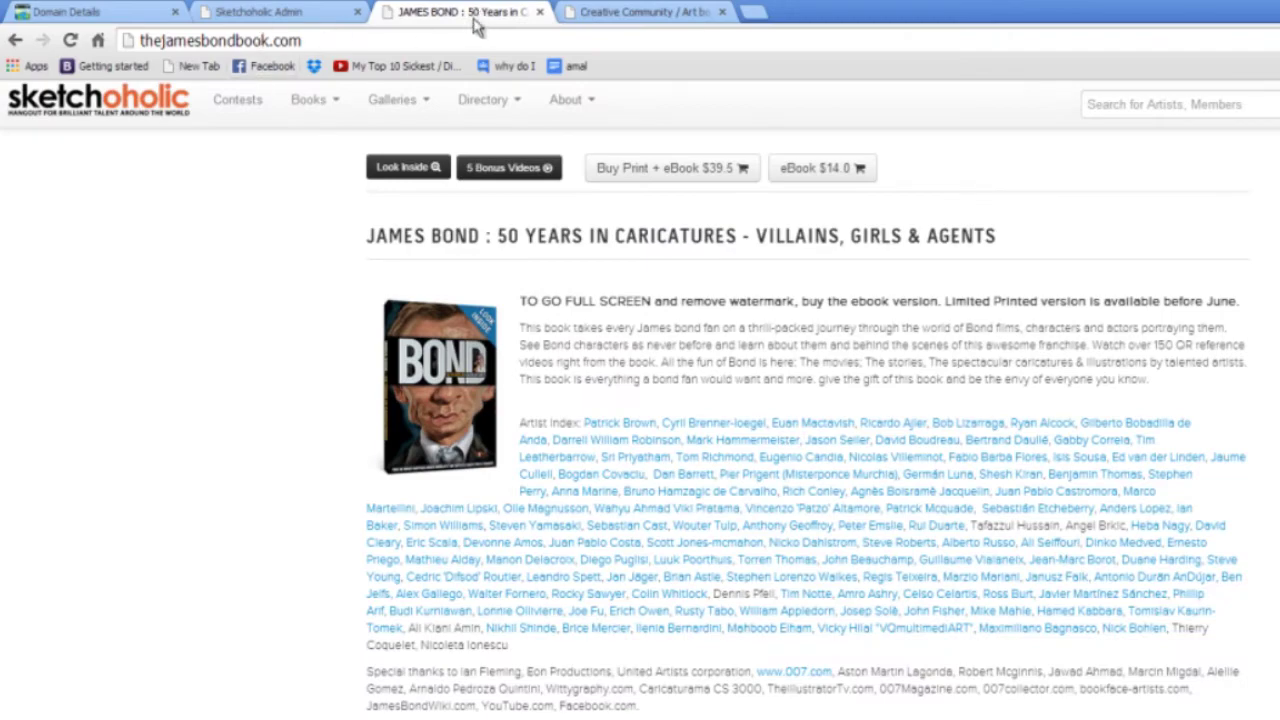
Check the test2 address on the Sketchoholic portfolio tab, then return to the GoDaddy tab.
click(606, 11)
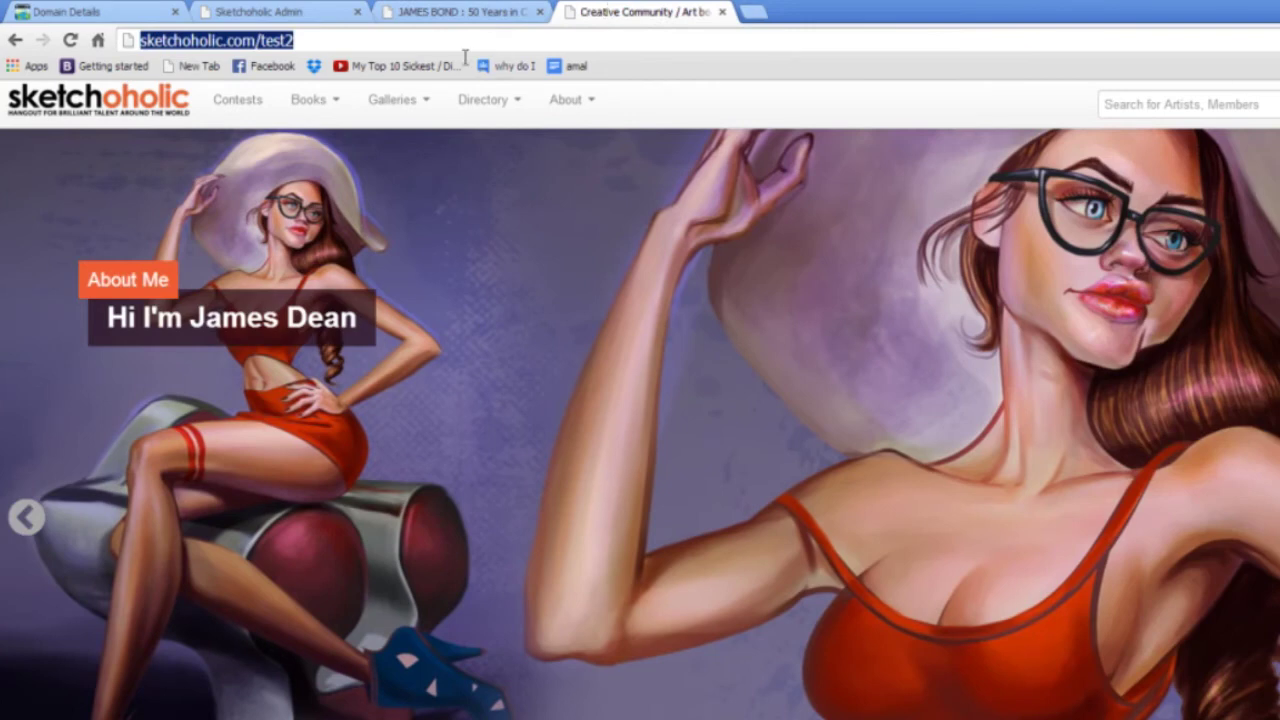
click(318, 41)
drag(316, 41, 140, 41)
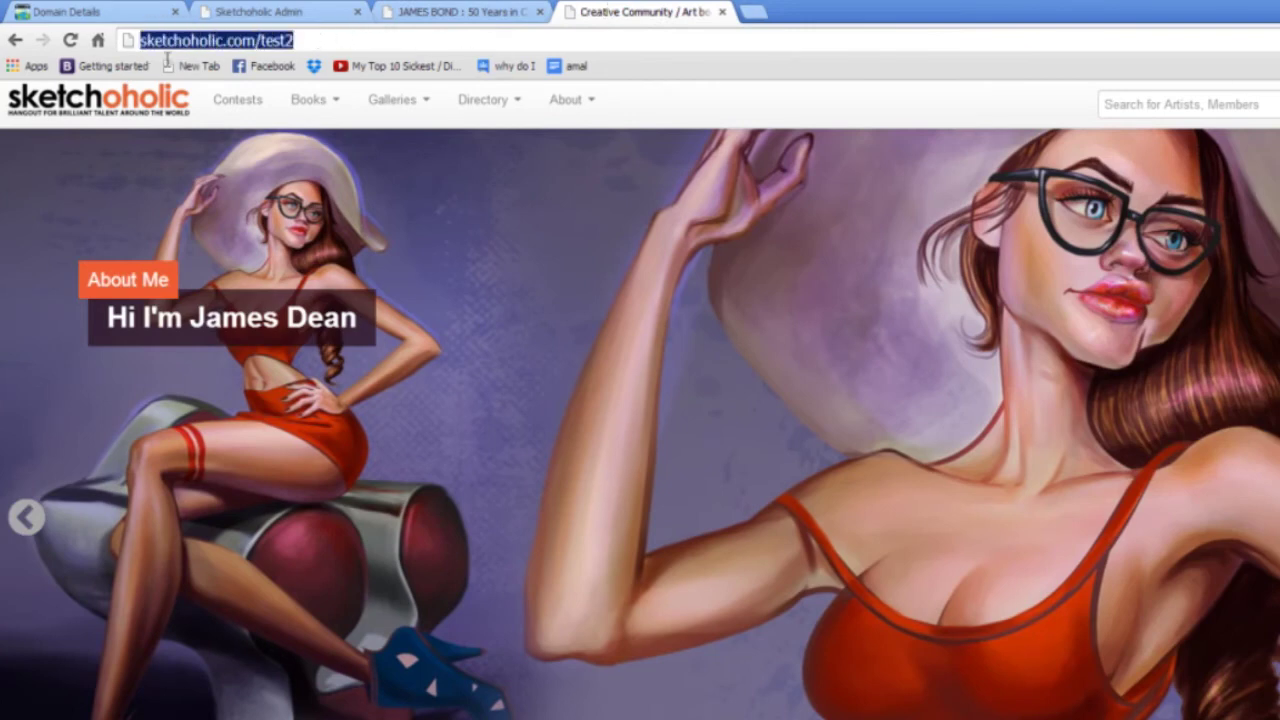
click(272, 41)
drag(260, 41, 324, 37)
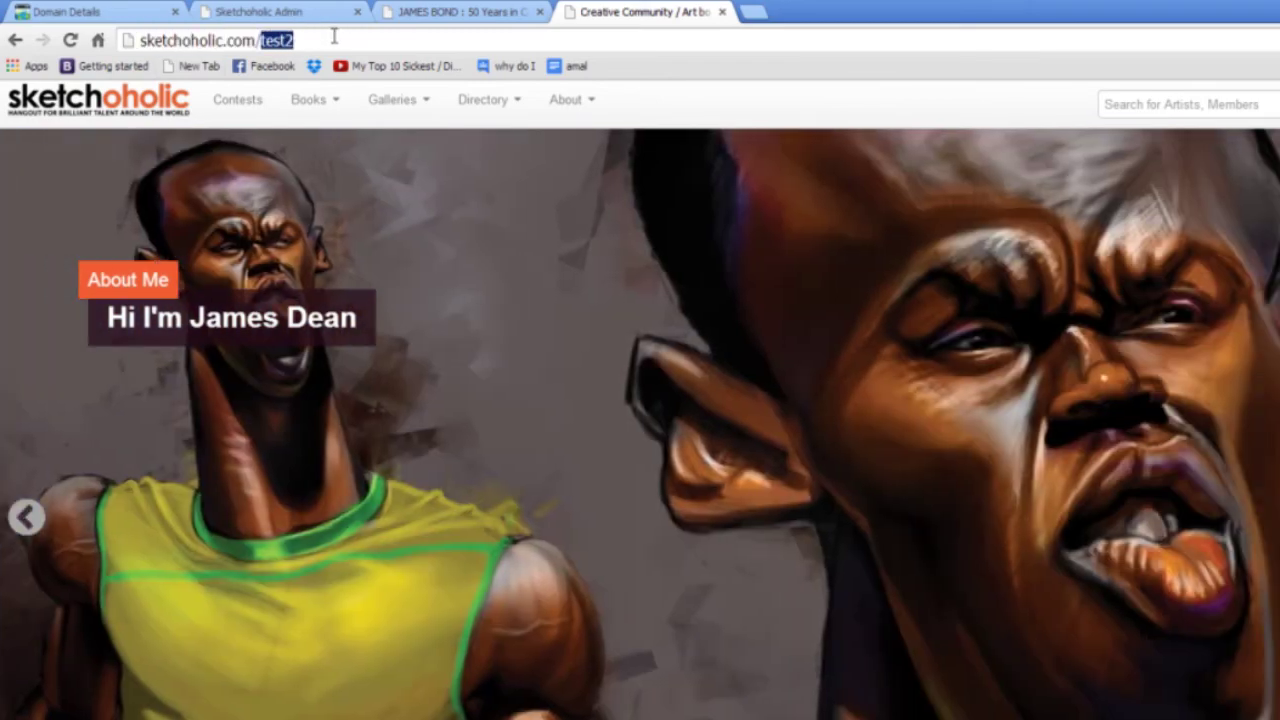
click(428, 12)
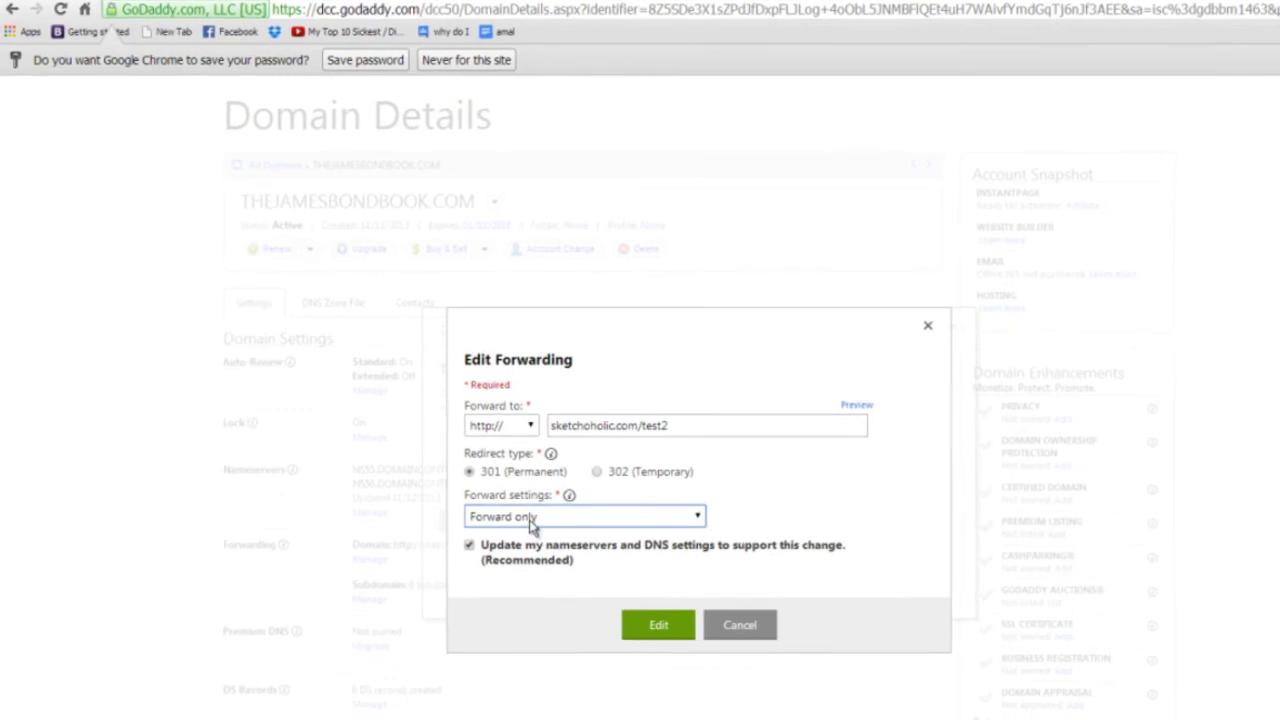
Switch forwarding back to Forward with Masking and clear the start of the old title.
click(530, 527)
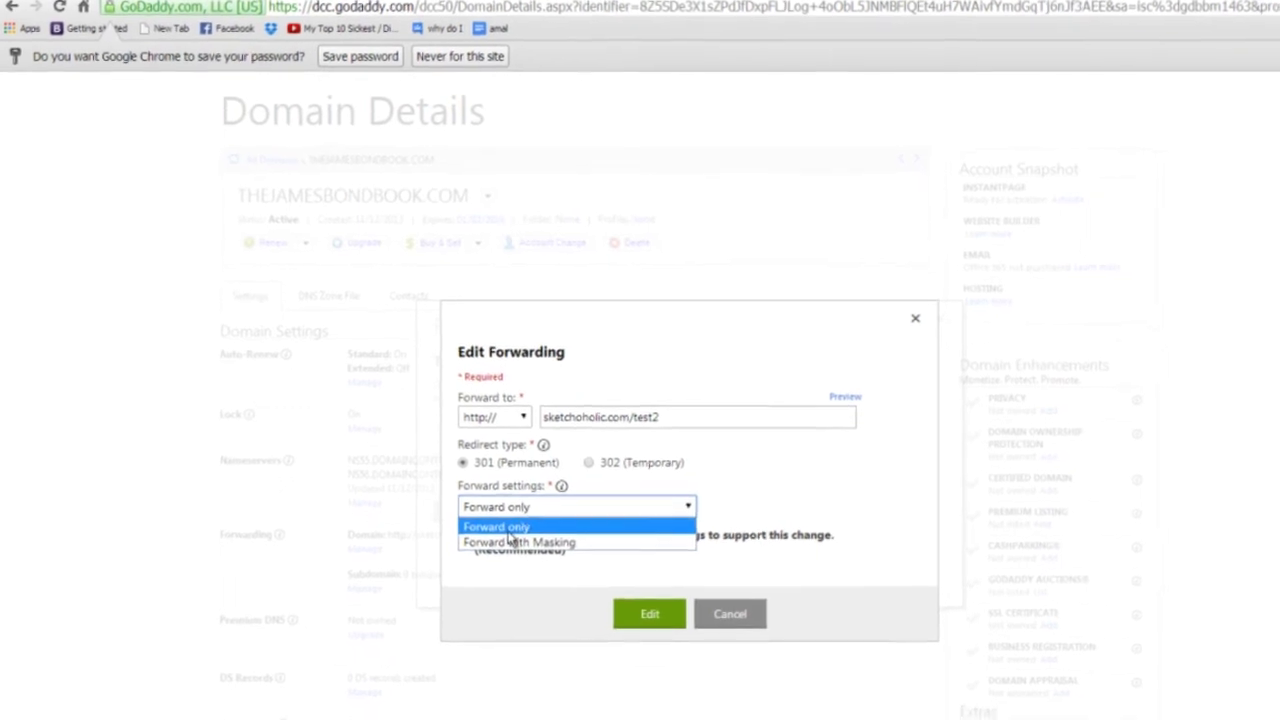
click(510, 546)
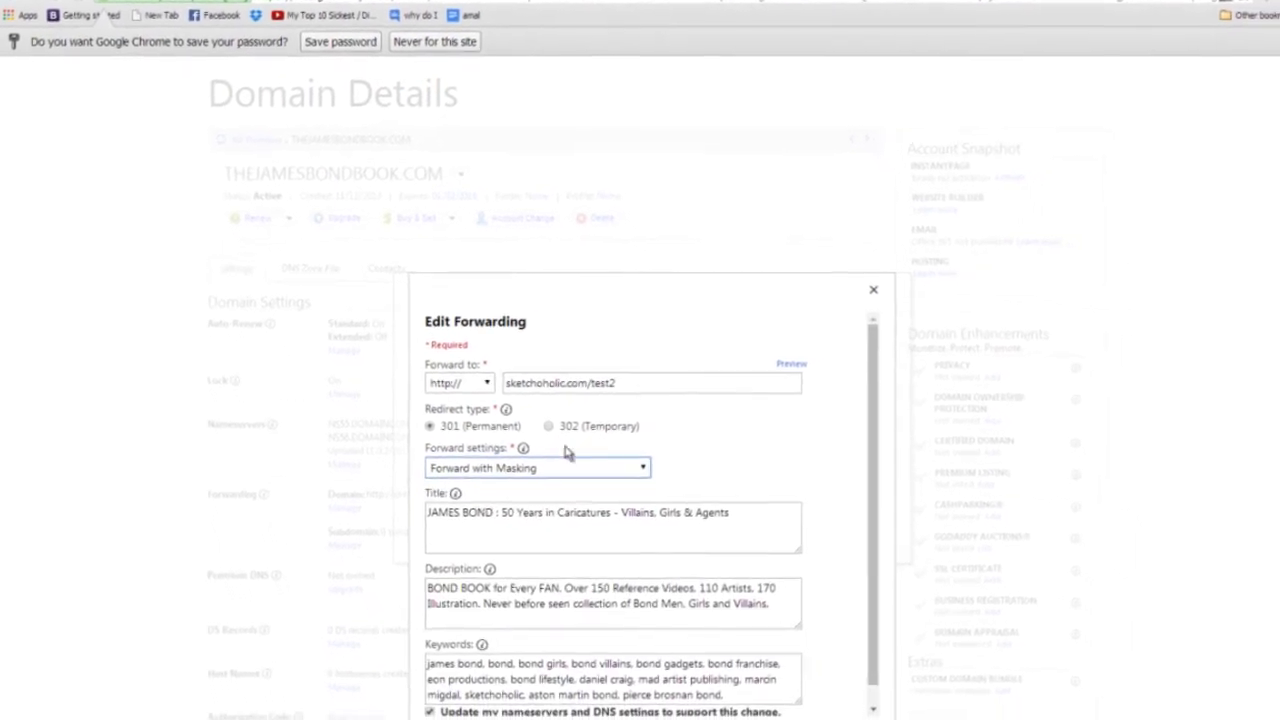
drag(774, 522, 395, 514)
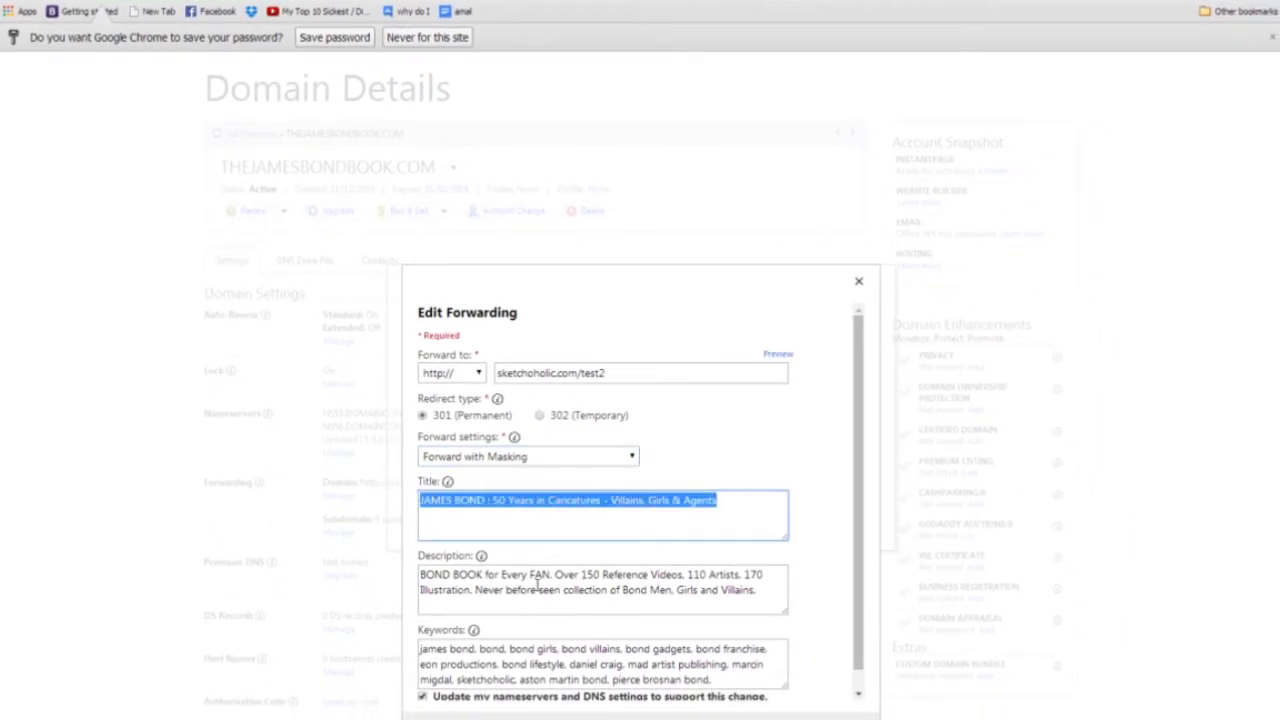
click(419, 506)
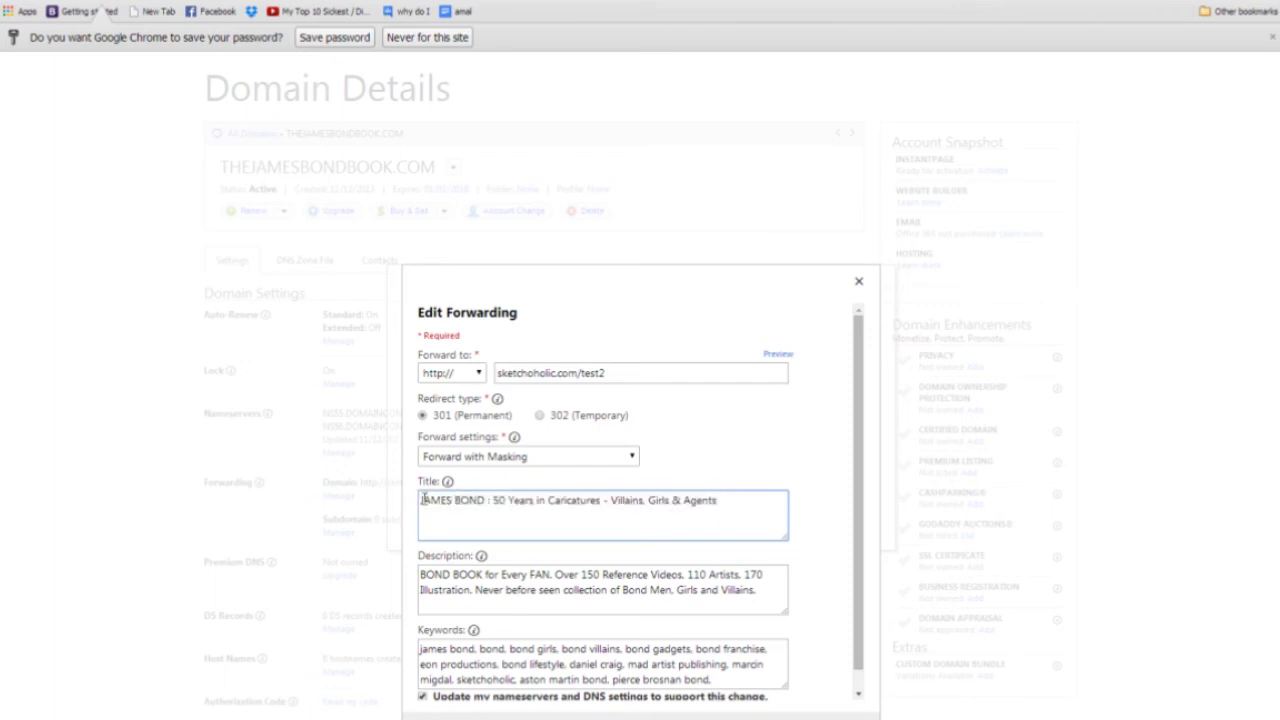
drag(421, 500, 433, 500)
key(BackSpace)
Retitle the masked page as the artist's name plus ': Illustrator & Caricature Artist - Toronto GTA.'.
text(JOHN DOE)
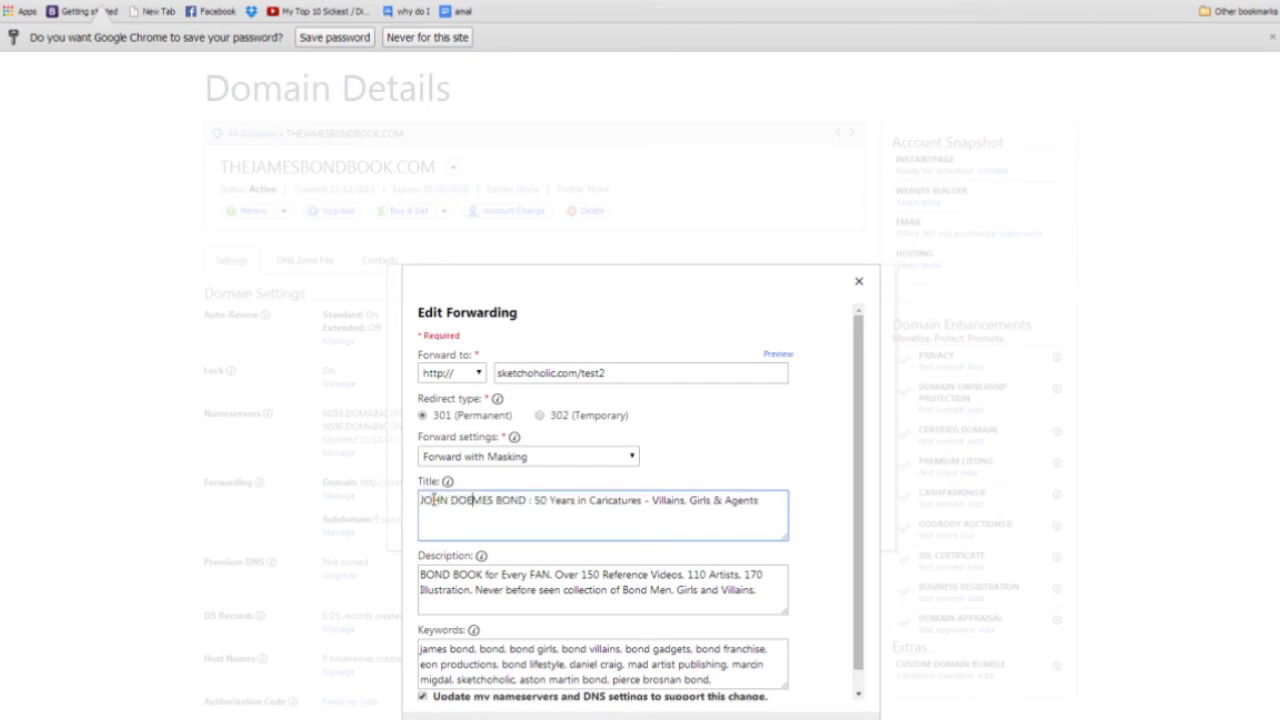
text(: )
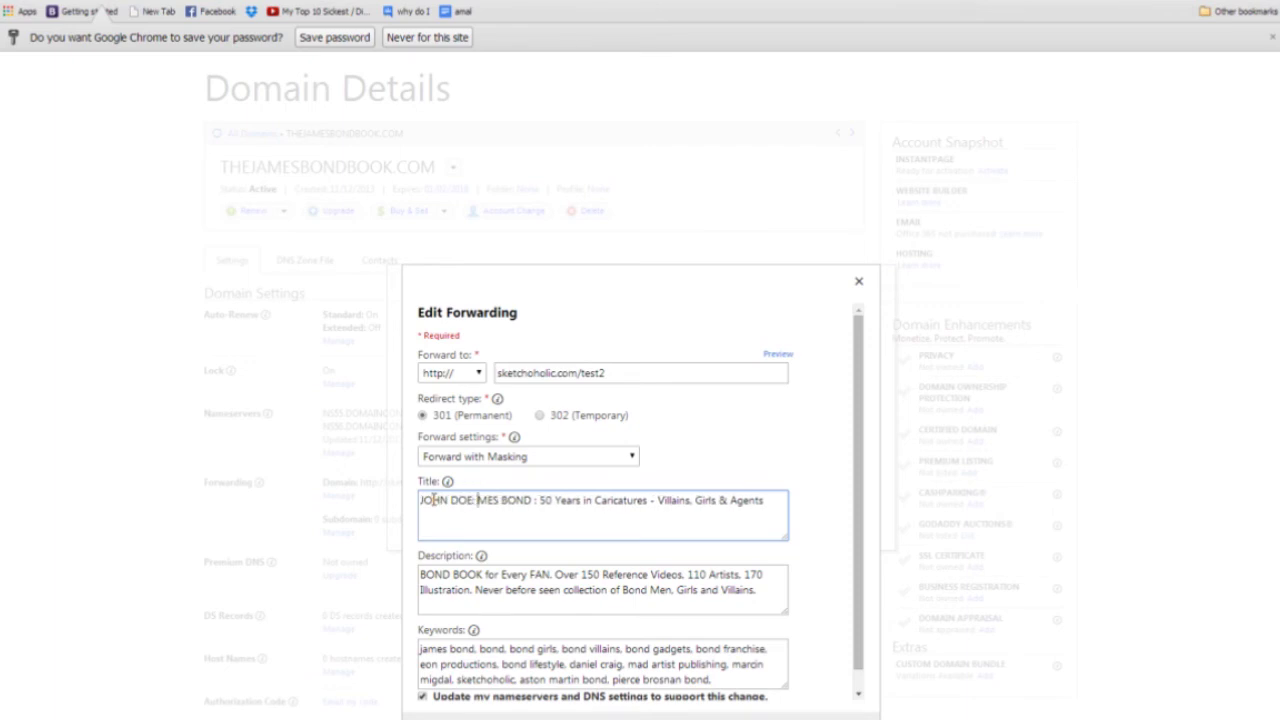
text(Illustrator & )
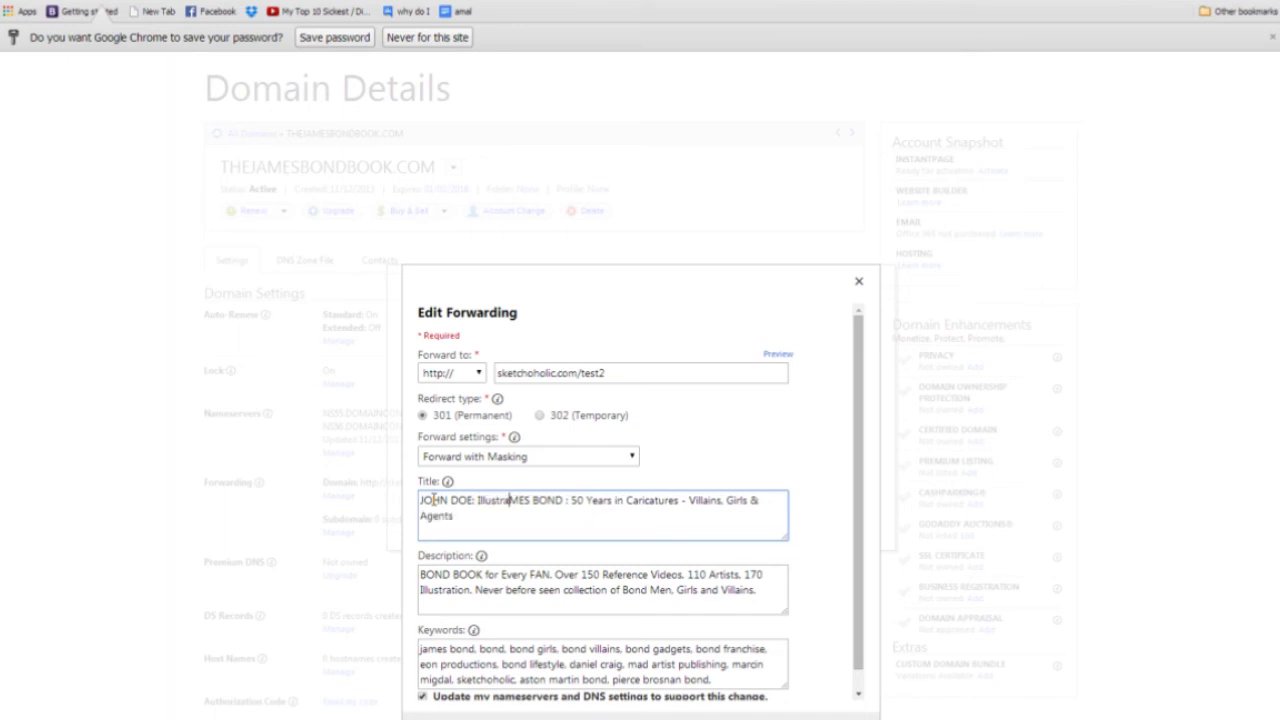
text(Caricature Artist)
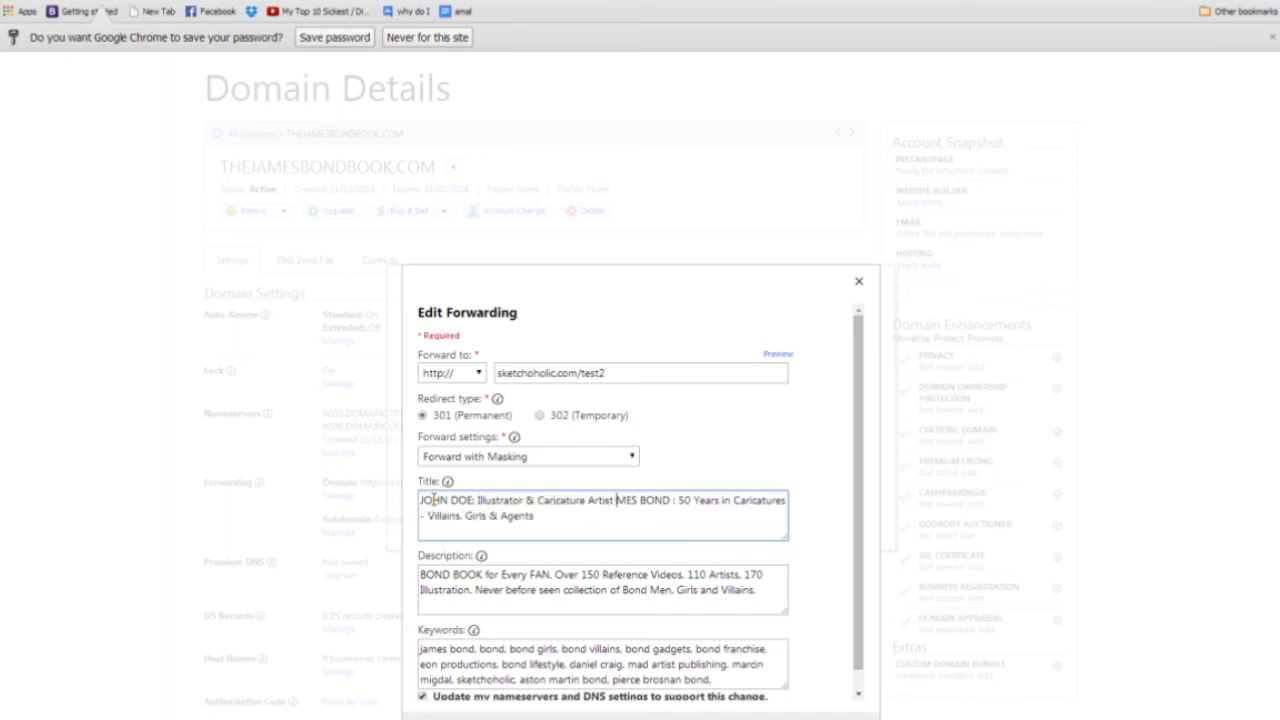
key(ctrl+shift+End)
key(Delete)
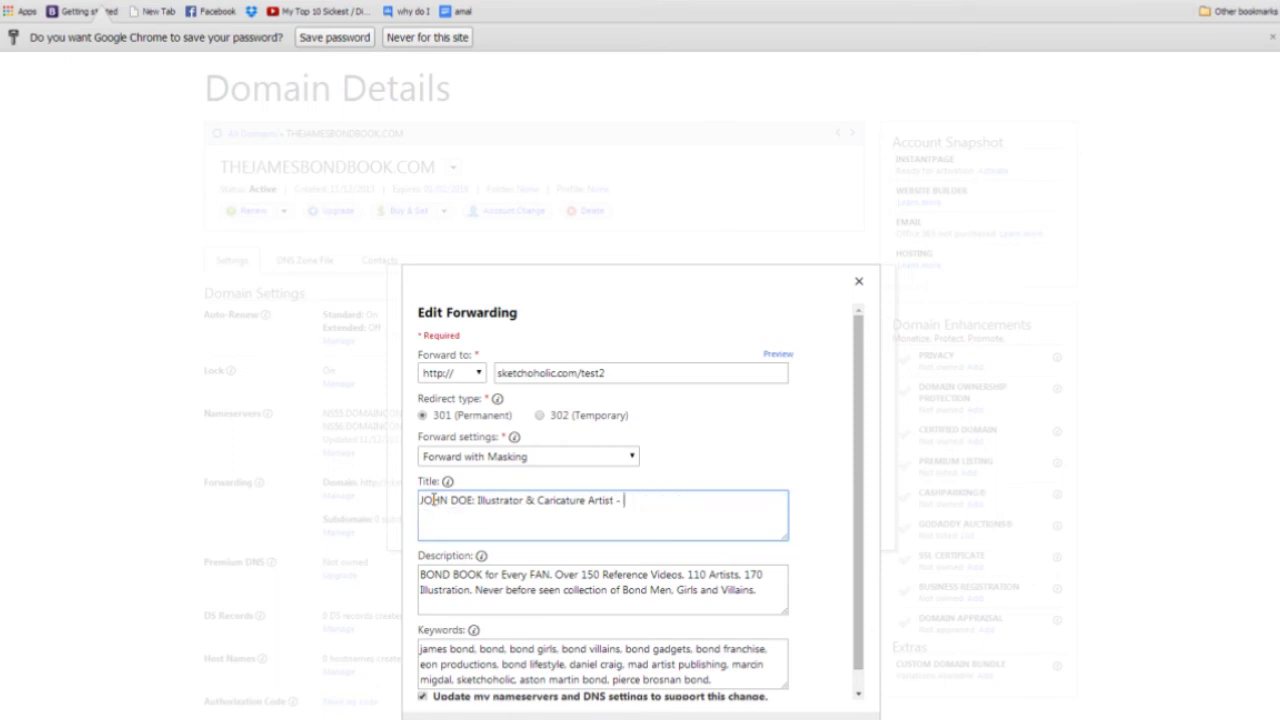
text(- Toronto GTA.)
Review the Description and Keywords fields and save the edited forwarding.
scroll(540, 512, down, 1)
drag(592, 570, 388, 533)
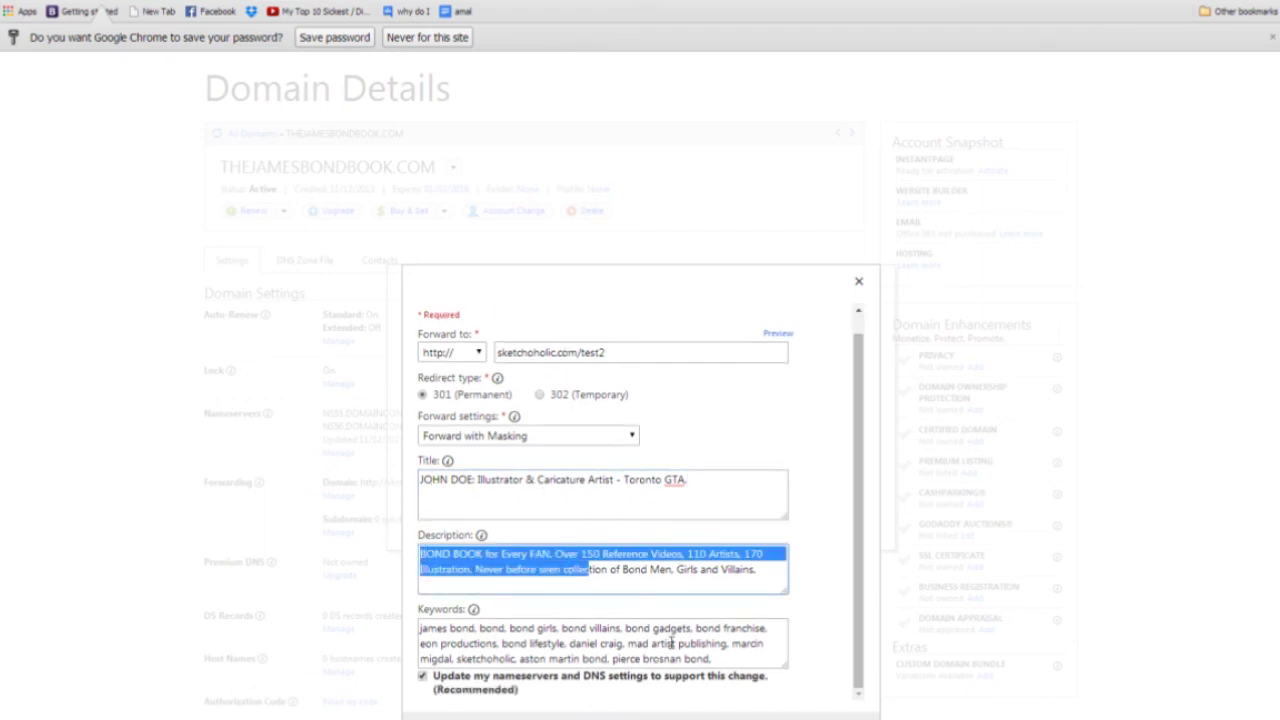
drag(704, 659, 358, 601)
scroll(620, 633, up, 1)
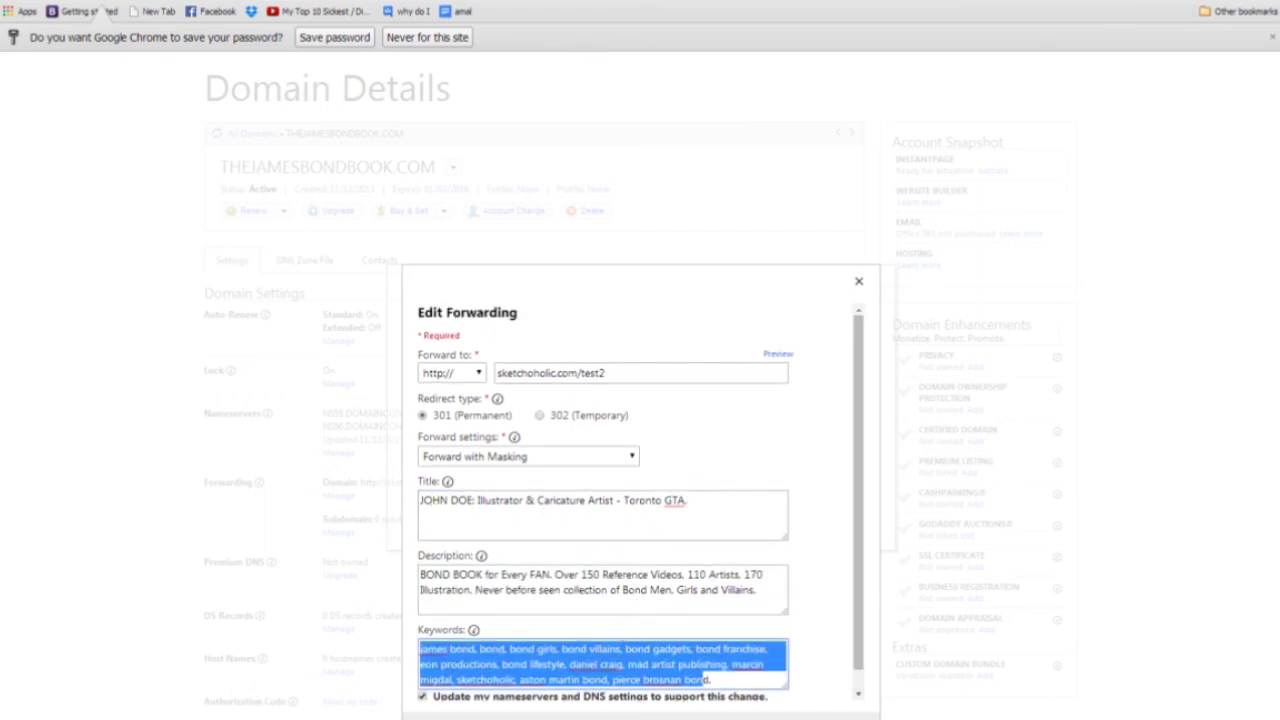
scroll(600, 600, down, 3)
click(597, 491)
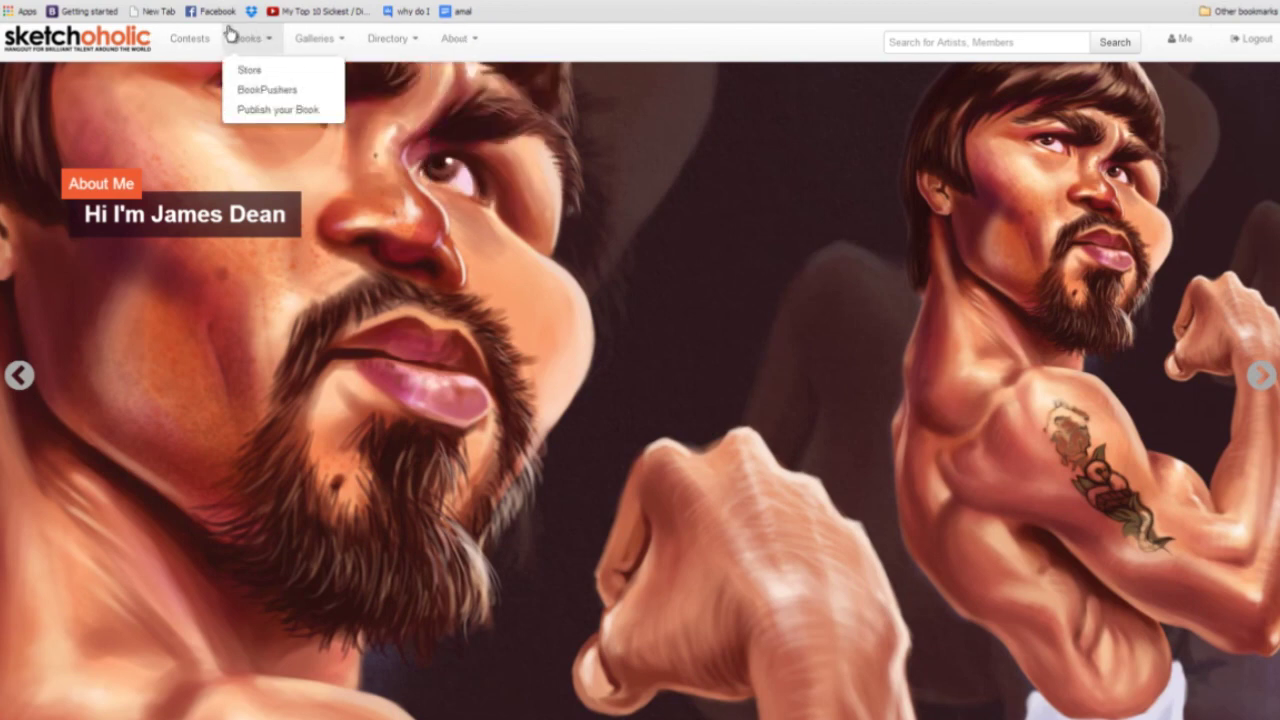
mouse_move(323, 30)
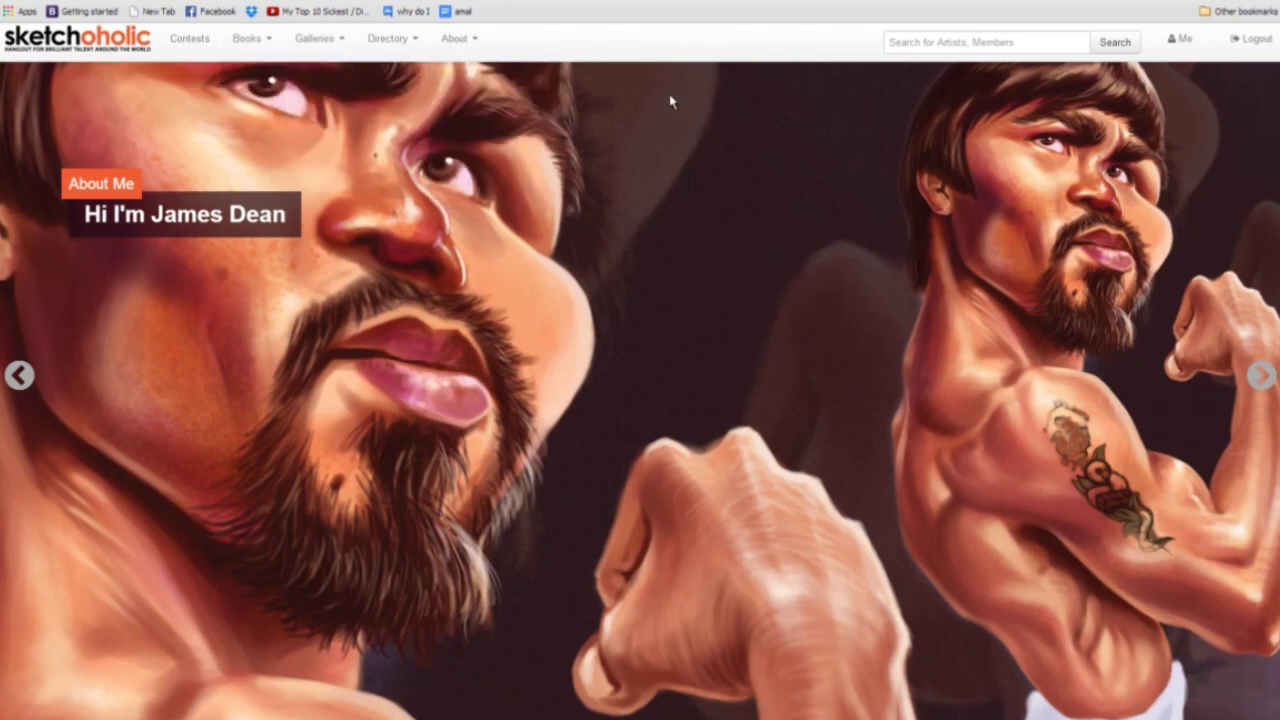